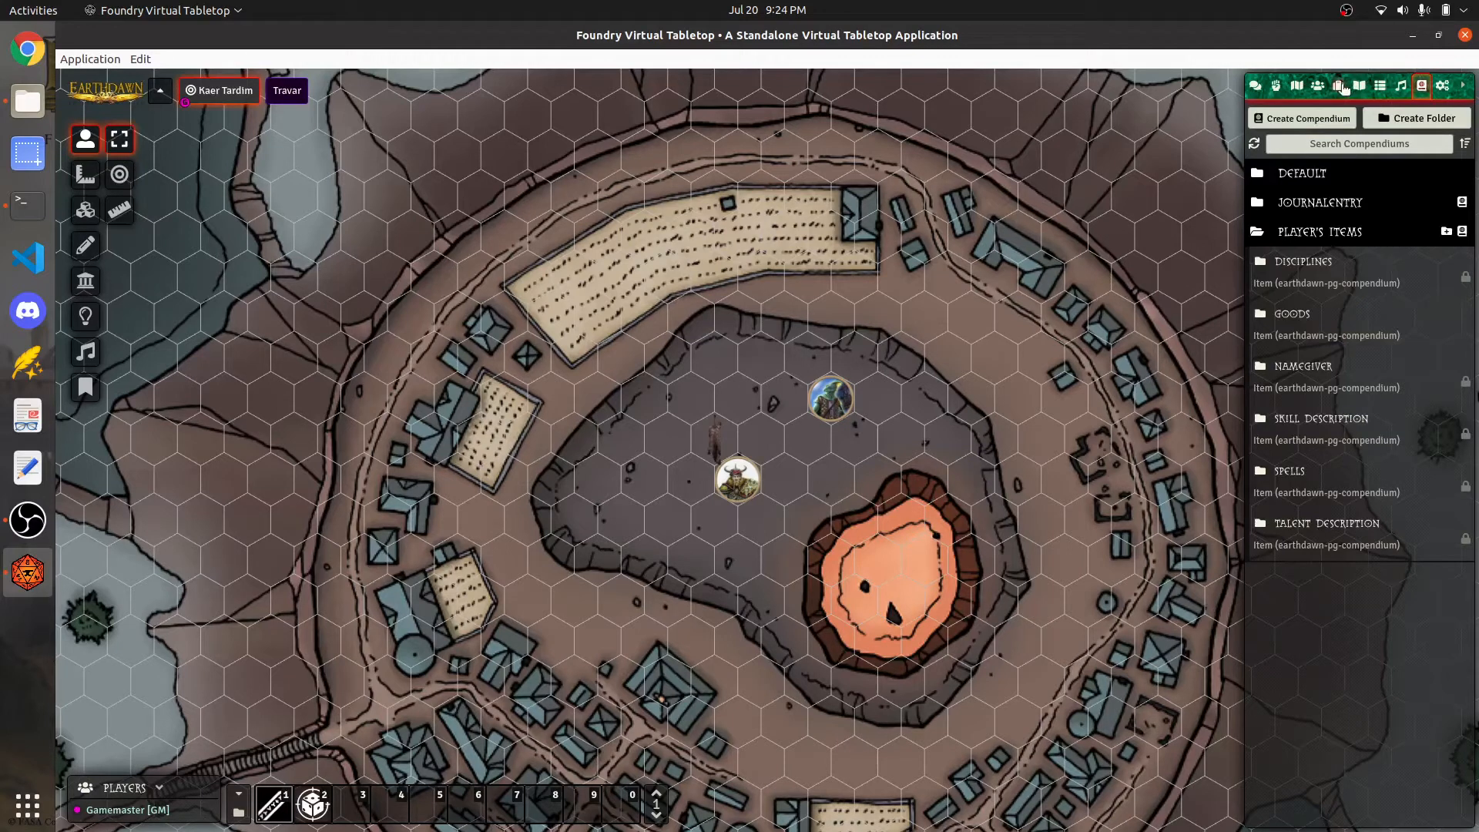
# Create a new actor of type pc named Gaul Selowin
pyautogui.click(1342, 88)
pyautogui.click(1319, 88)
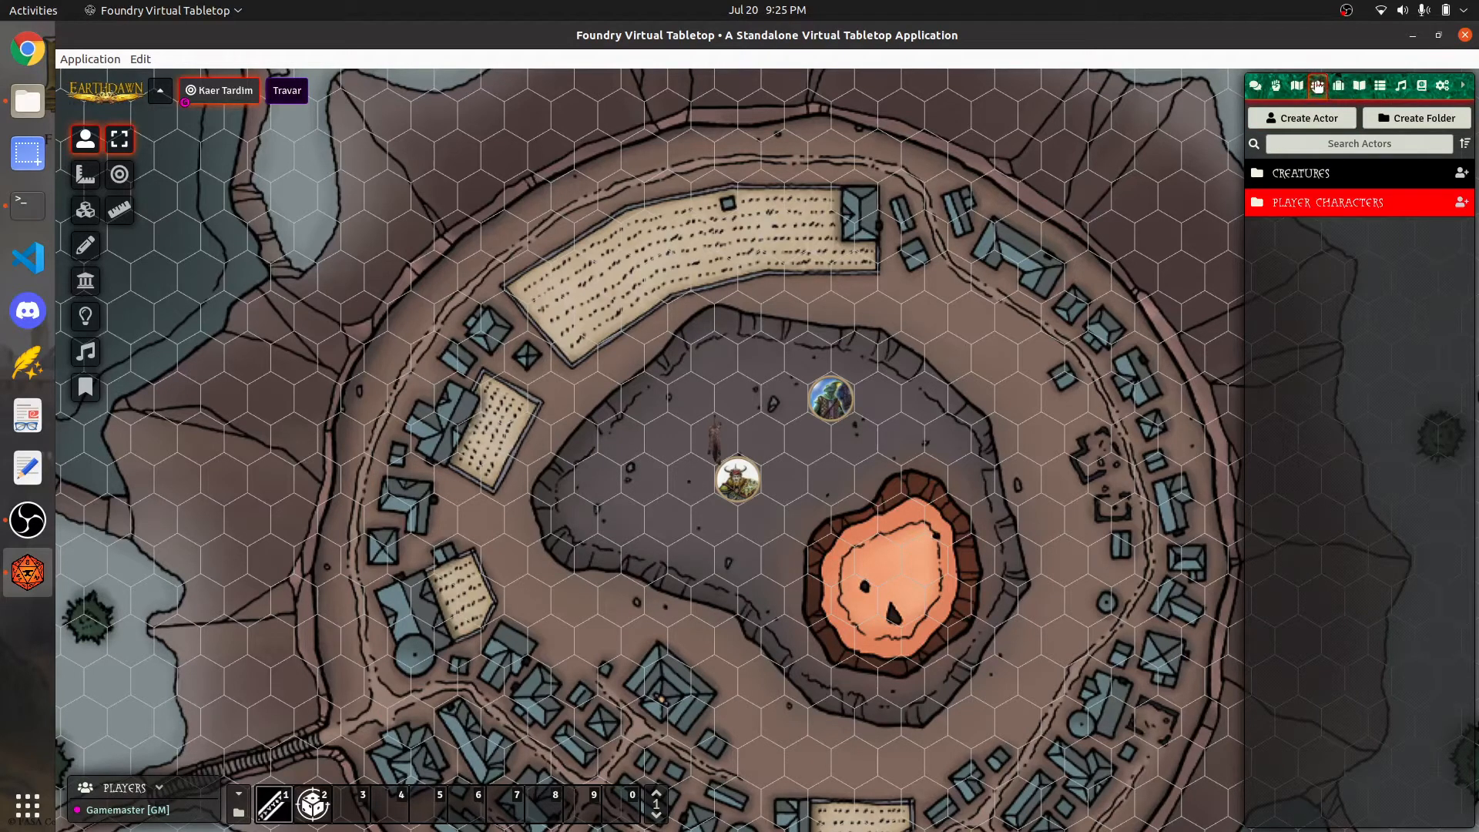
pyautogui.click(1301, 119)
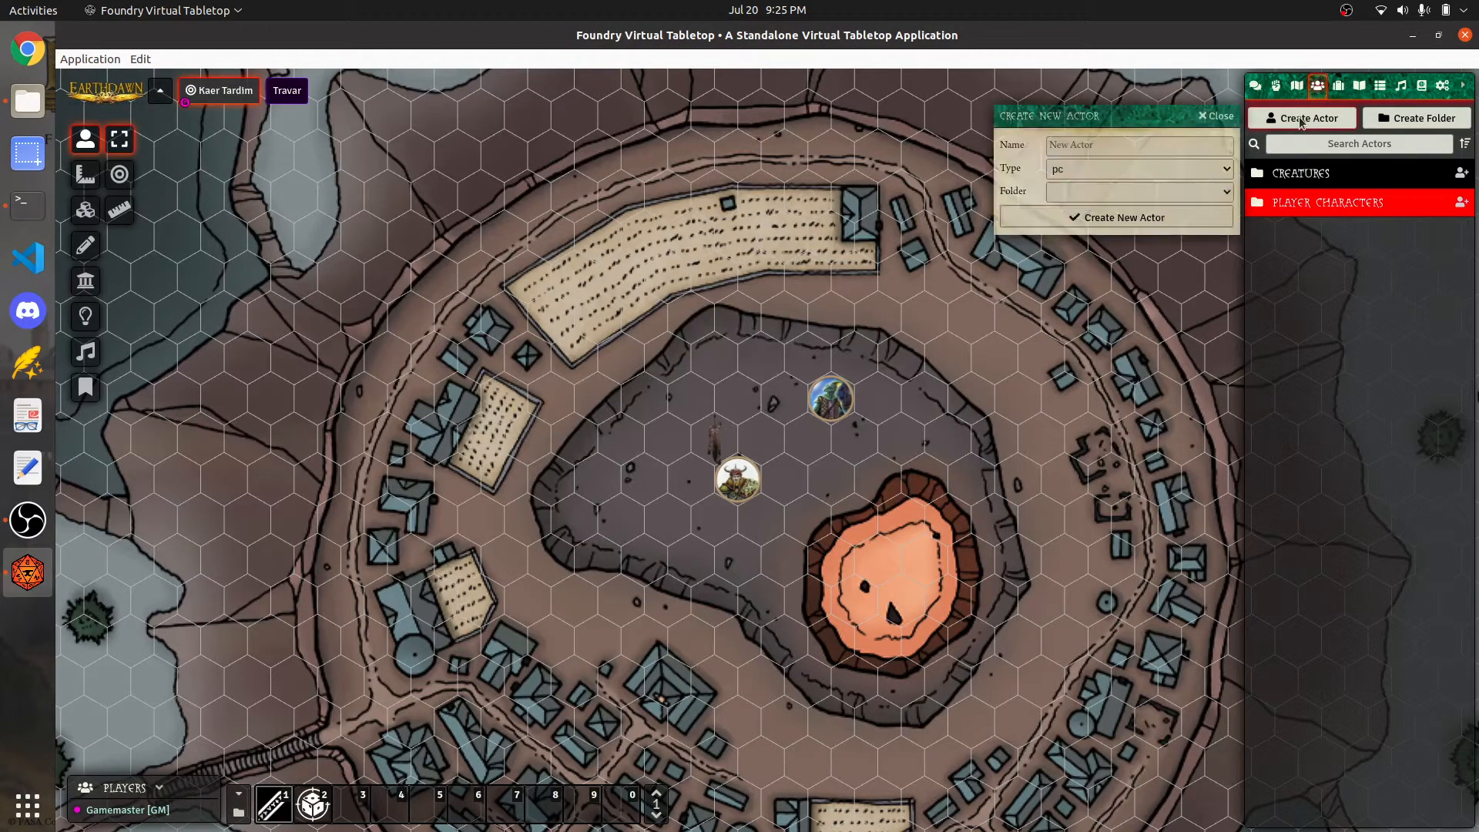
pyautogui.click(1128, 144)
pyautogui.write('Gaul S')
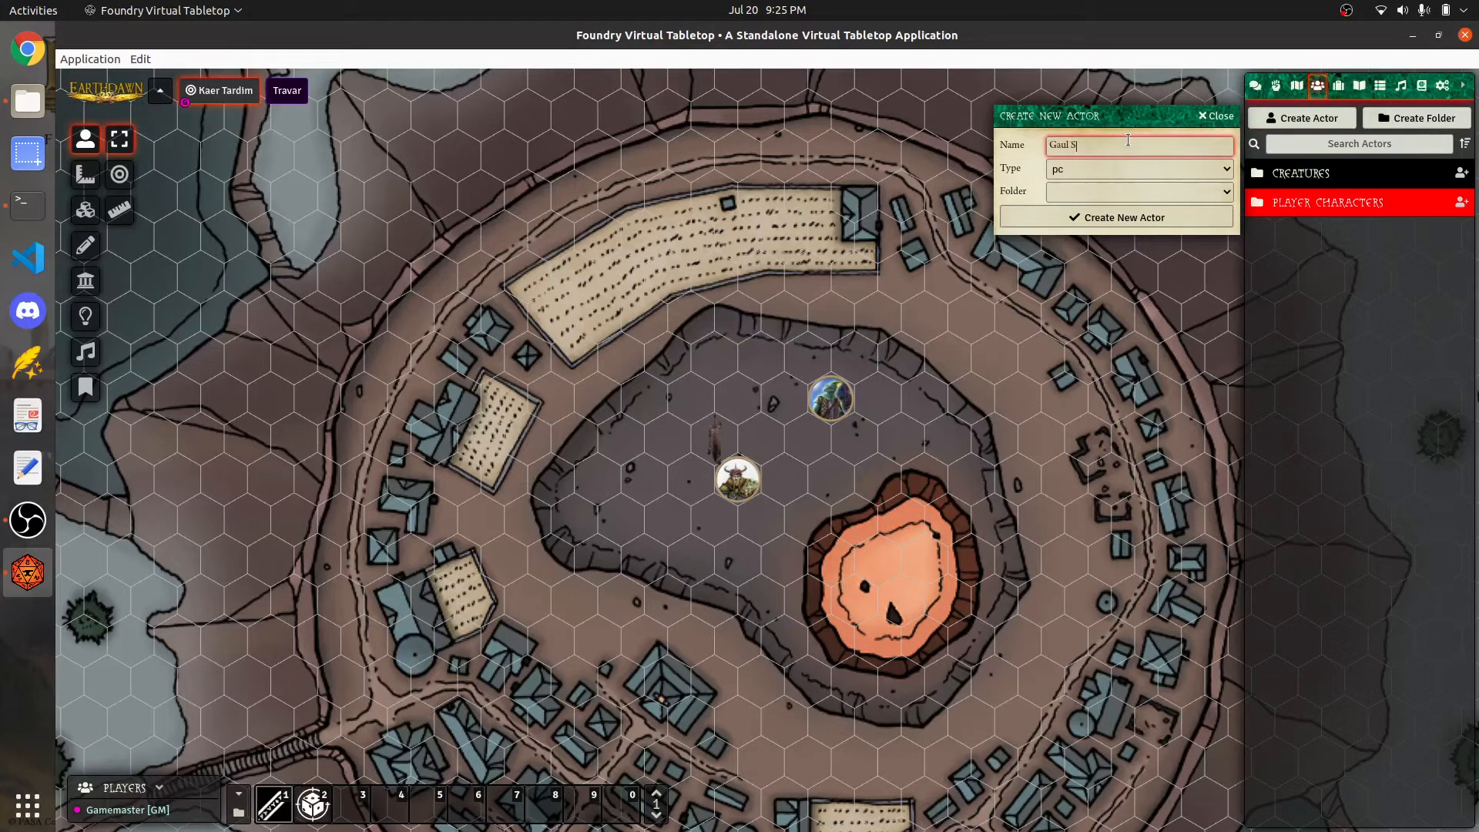
pyautogui.write('elowin')
pyautogui.click(1106, 219)
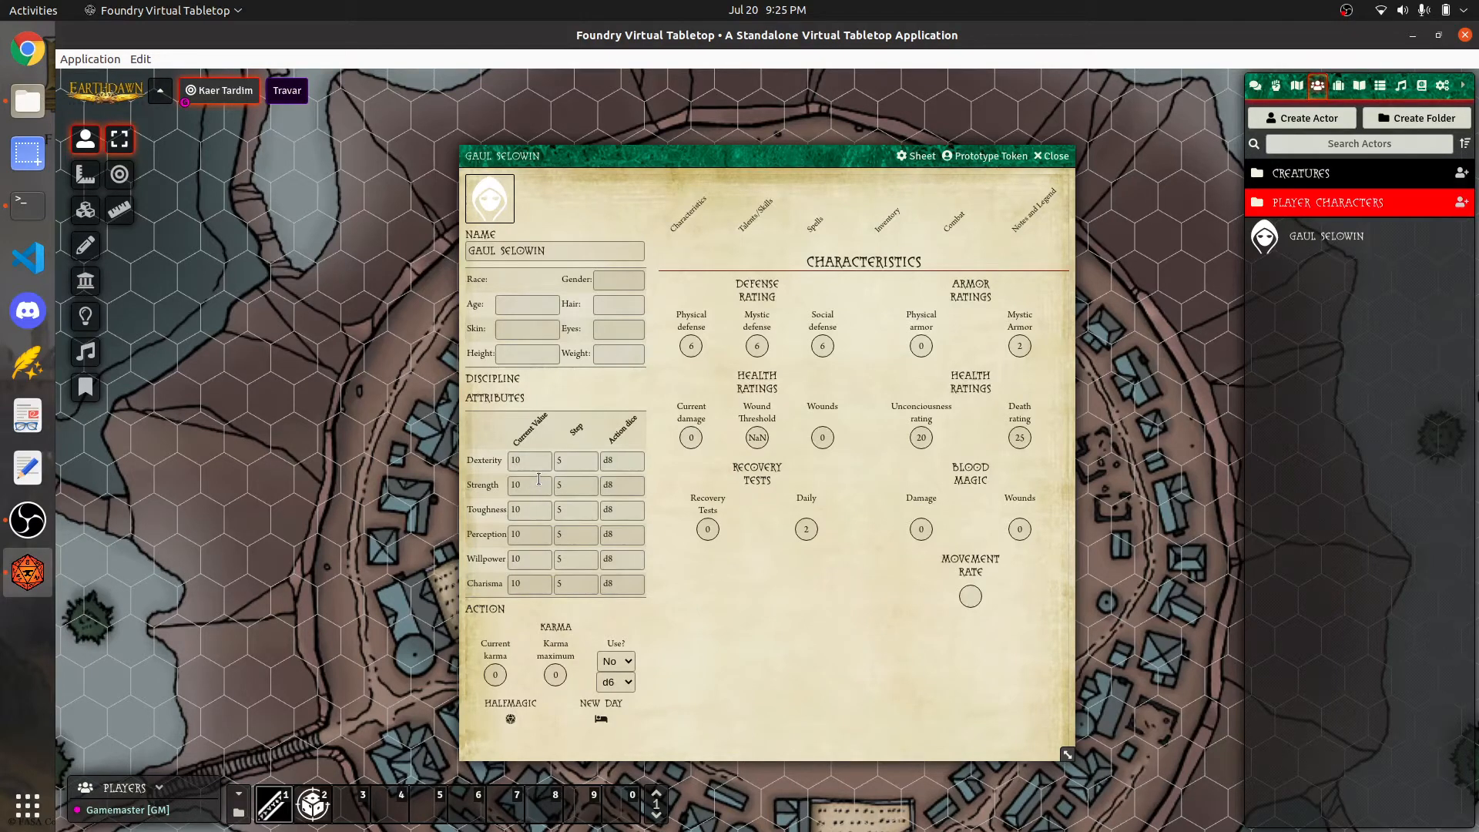
# Add Obsidiman from the Namegiver compendium to the character sheet as the race
pyautogui.click(1420, 87)
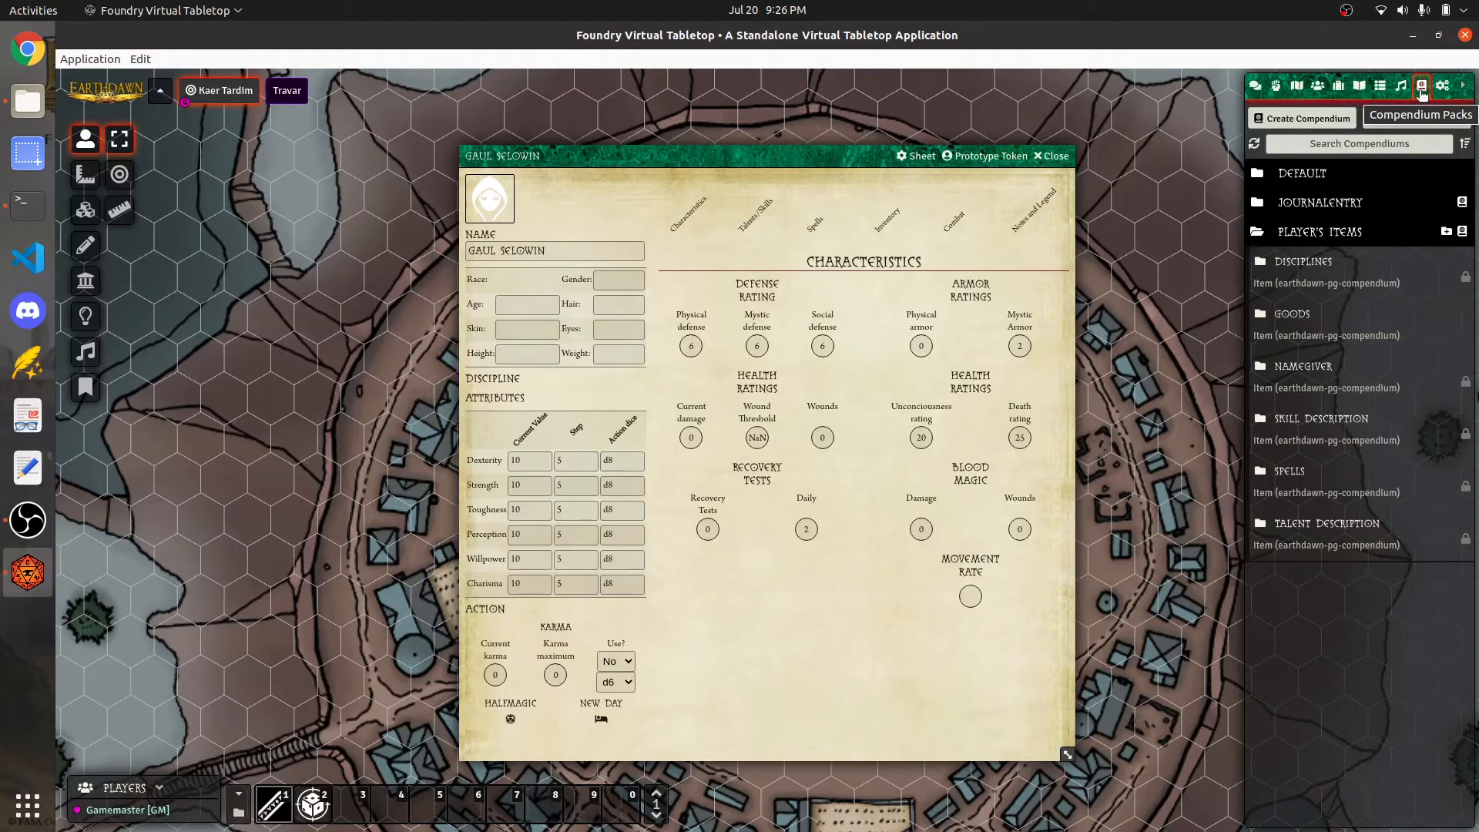
pyautogui.click(1304, 367)
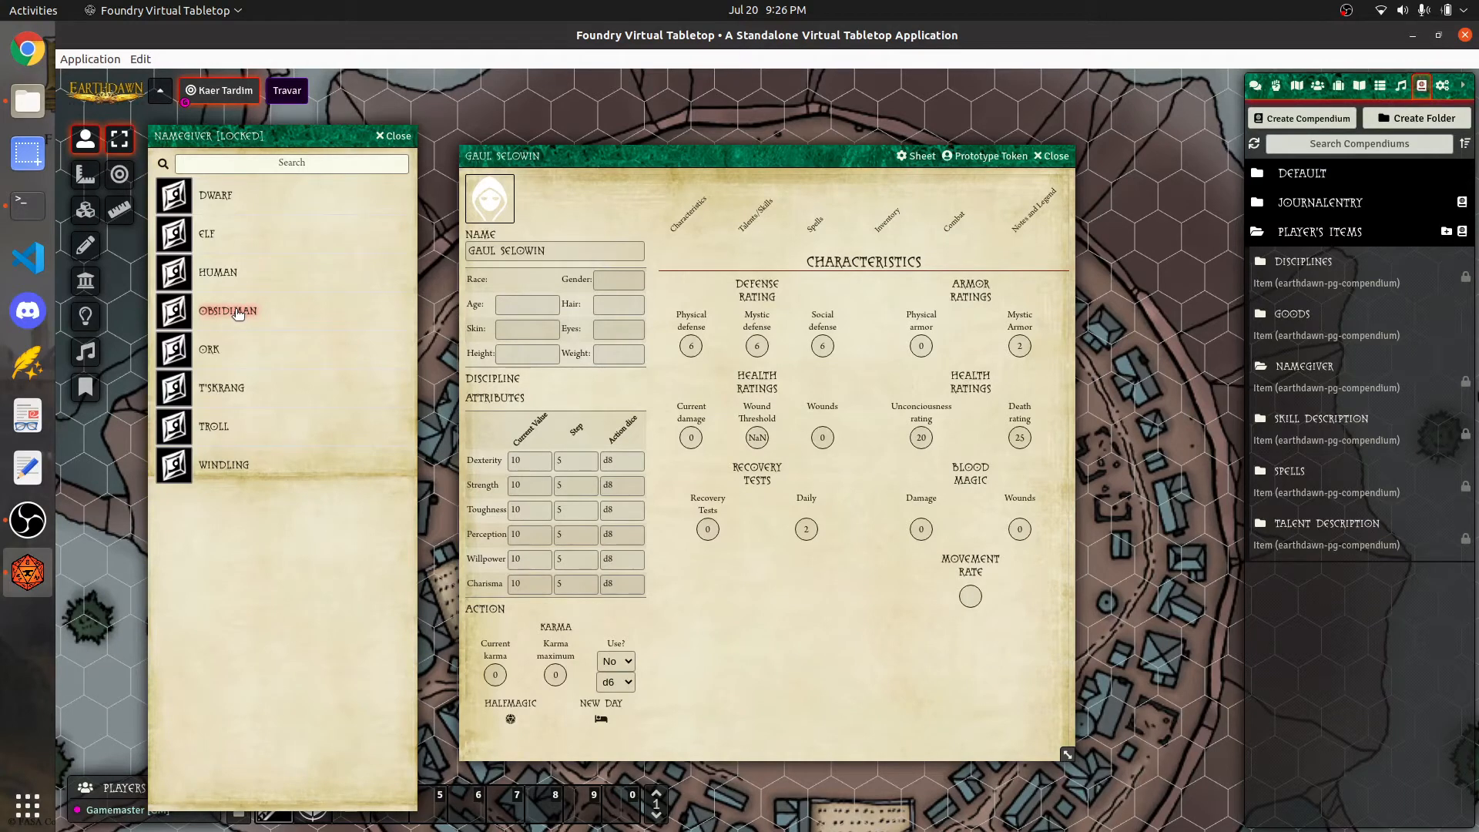
pyautogui.moveTo(238, 314); pyautogui.dragTo(614, 311)
pyautogui.click(400, 136)
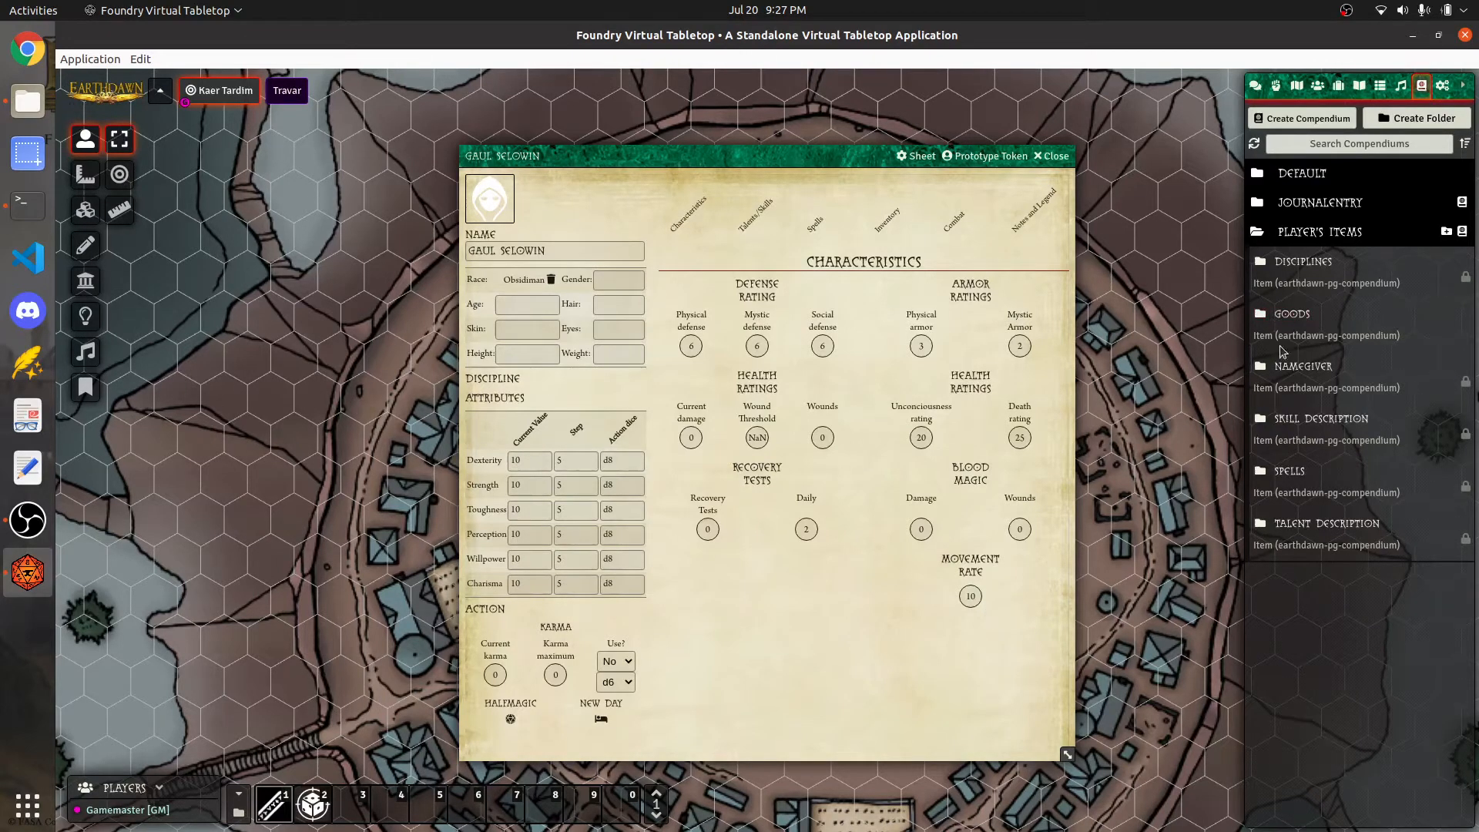
# Add the Nethermancer discipline from the Disciplines compendium to the character sheet
pyautogui.click(1308, 263)
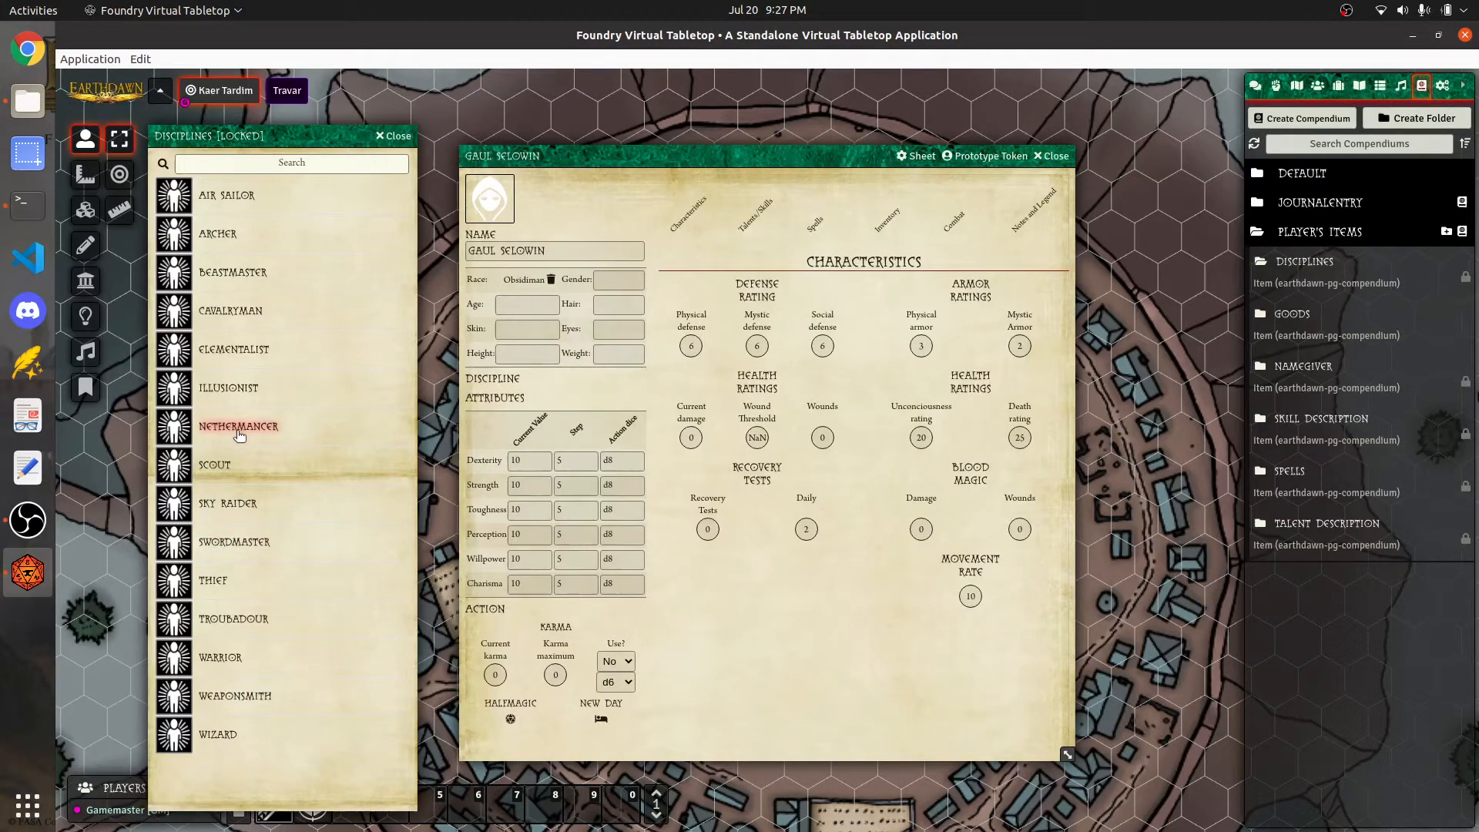
pyautogui.moveTo(241, 436); pyautogui.dragTo(581, 400)
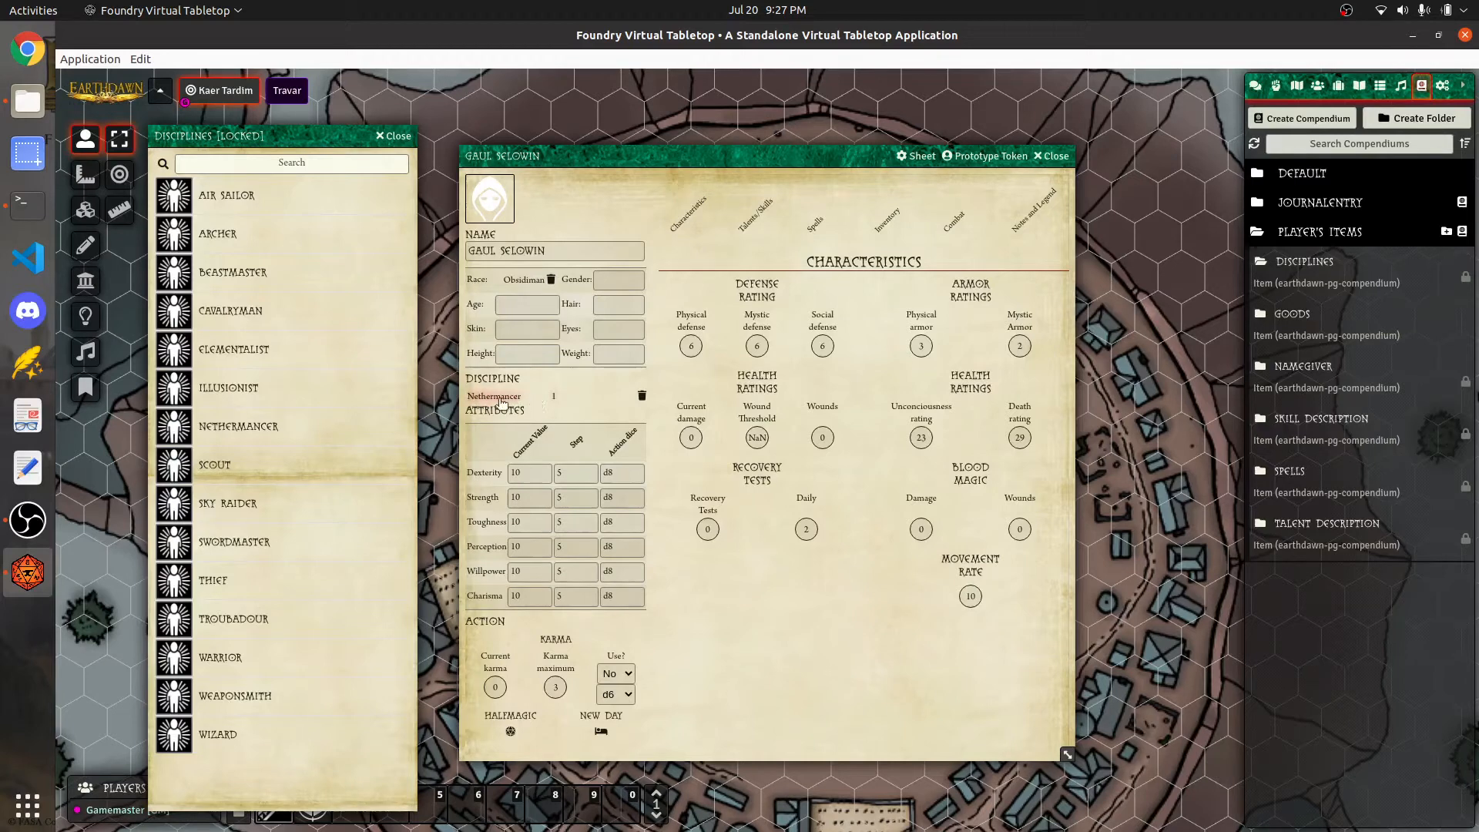
pyautogui.click(401, 137)
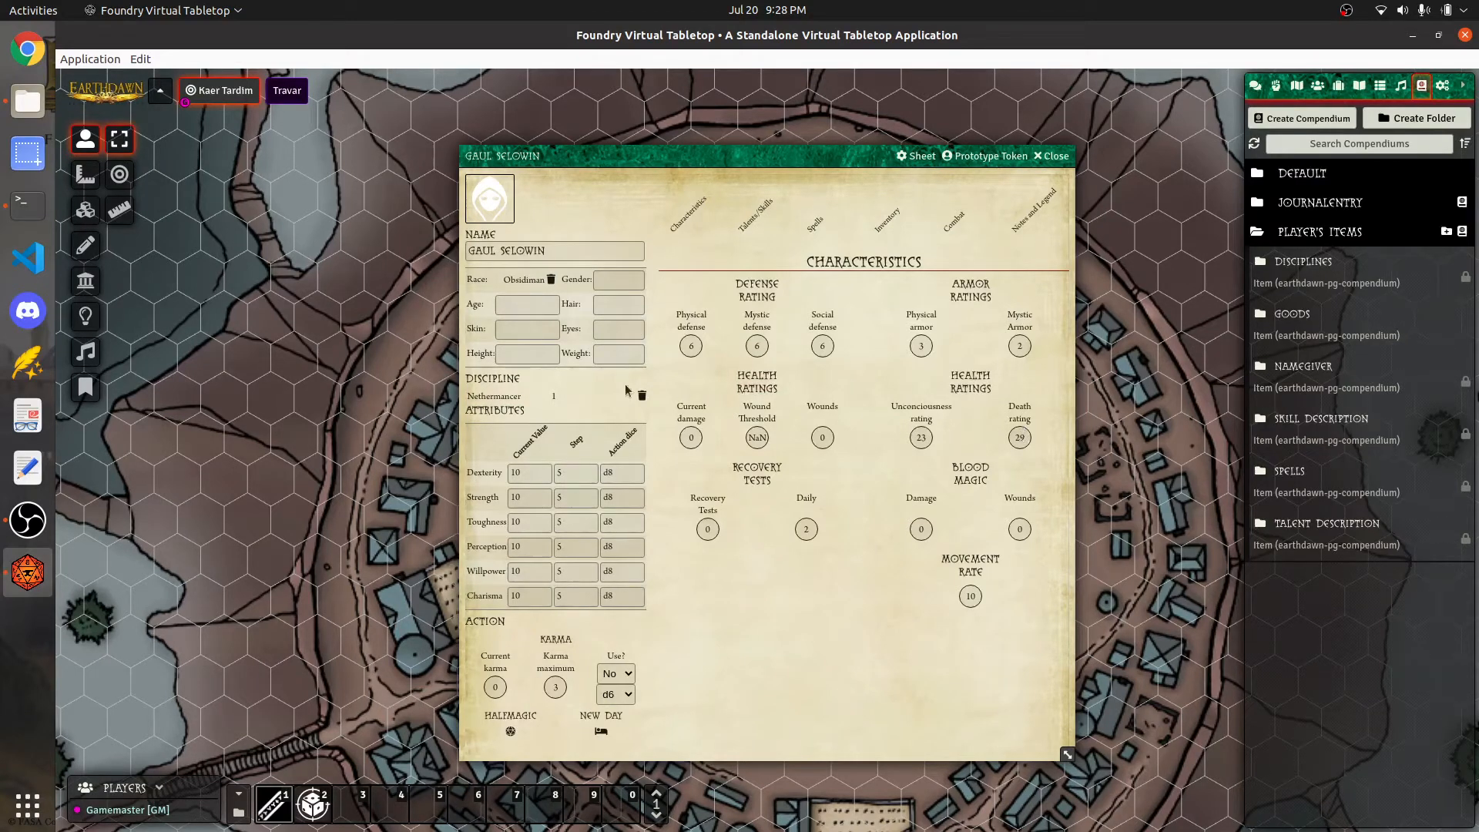
# Review the Nethermancer discipline's general information and game info, including important attributes, karma ritual and artisan skills
pyautogui.click(509, 400)
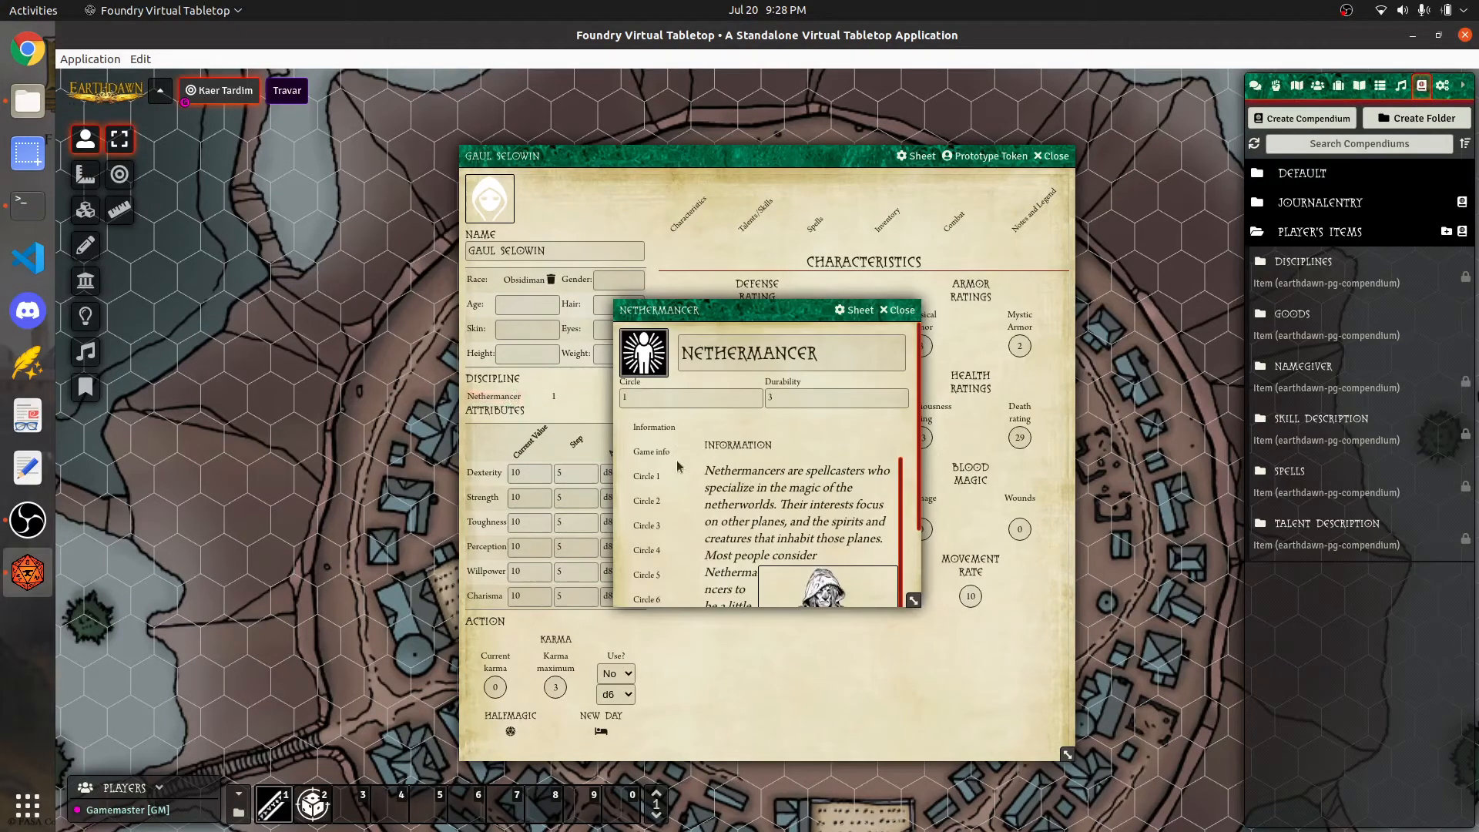
pyautogui.scroll(-2, 678, 466)
pyautogui.scroll(2, 680, 462)
pyautogui.click(678, 456)
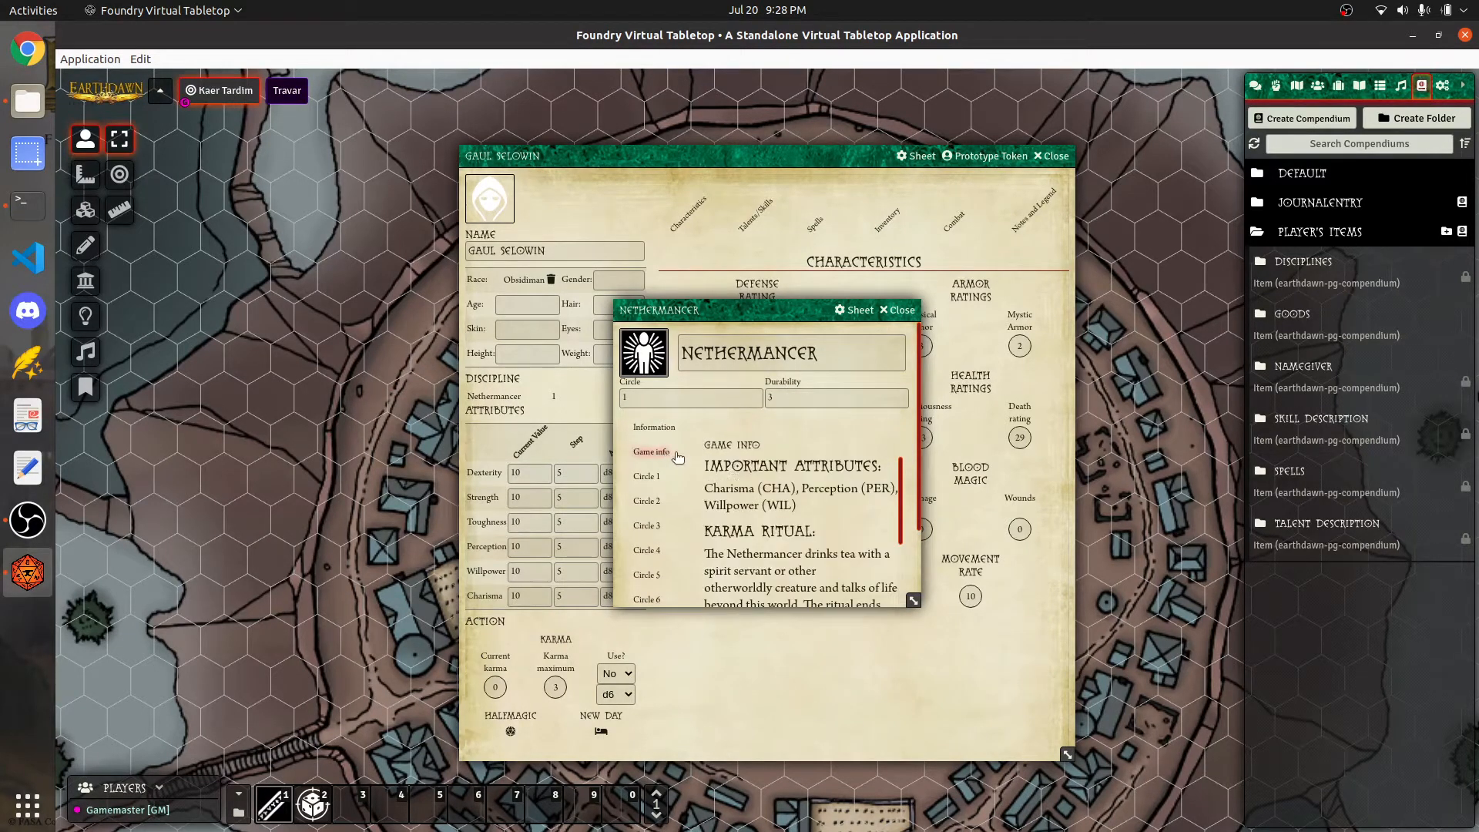
pyautogui.scroll(-5, 725, 467)
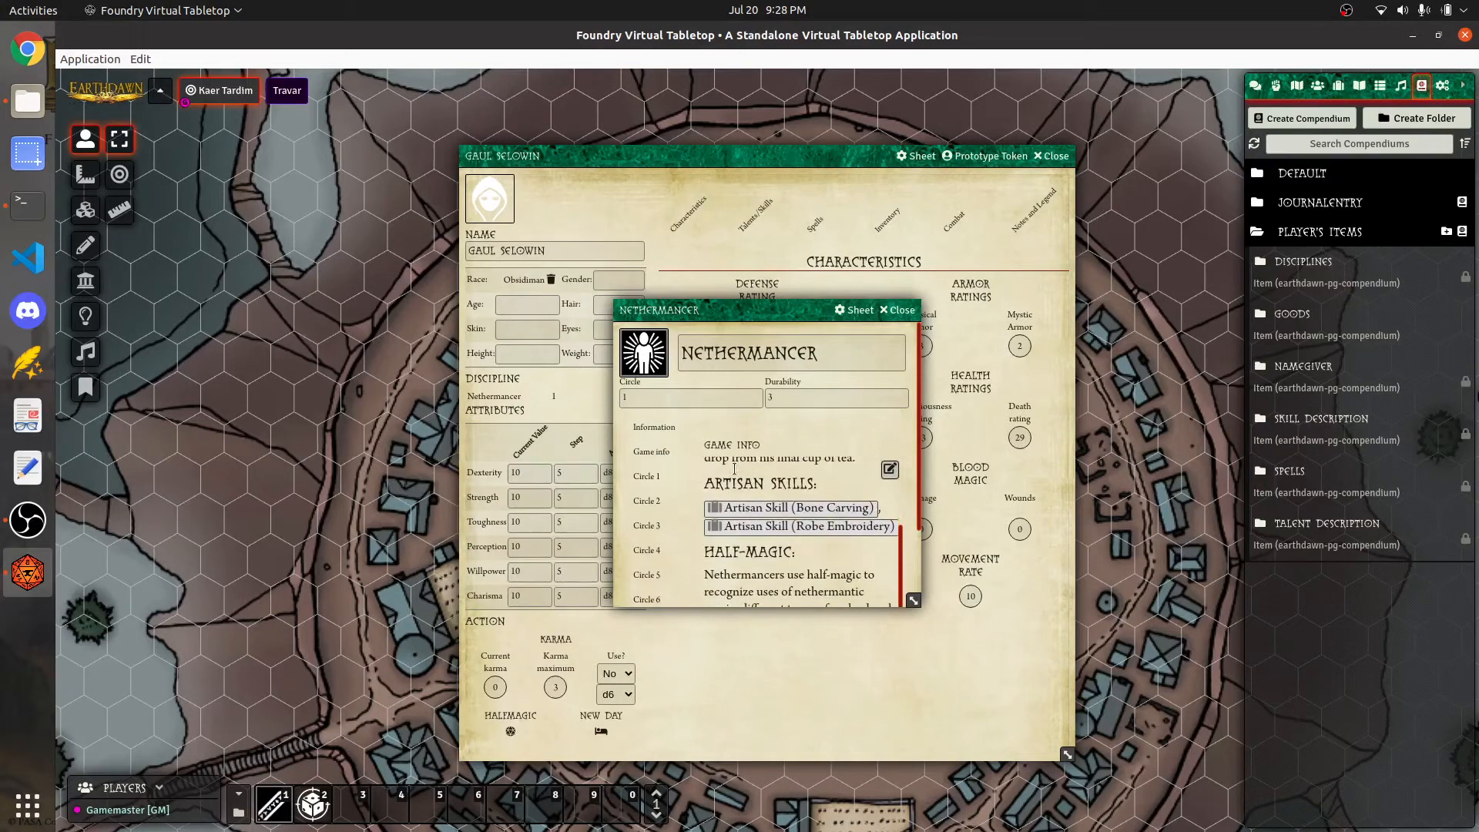
pyautogui.scroll(-2, 734, 468)
pyautogui.scroll(6, 734, 468)
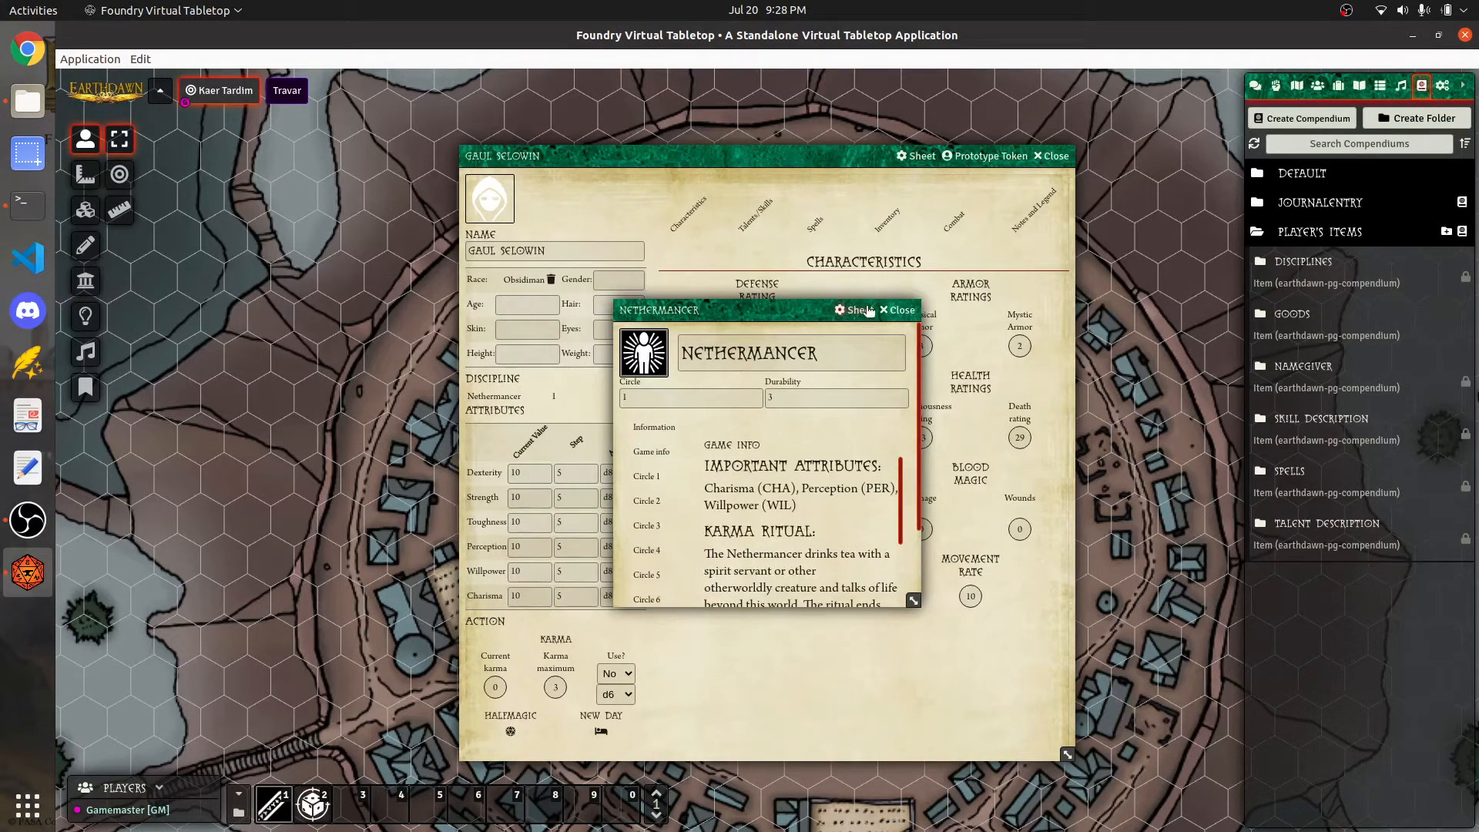
pyautogui.click(898, 310)
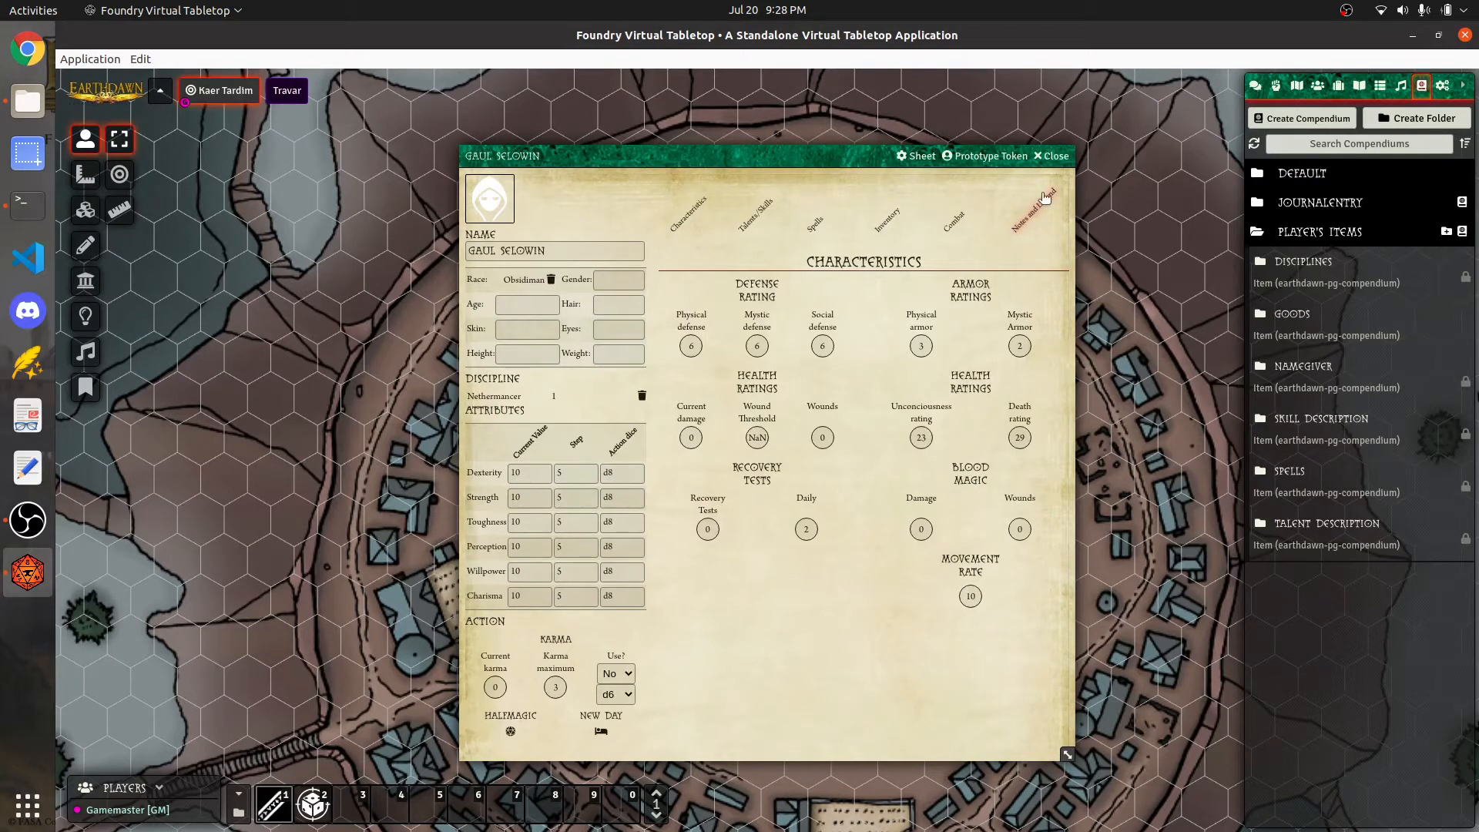
# Allocate character creation points: 3 to Dexterity, 3 to Strength, 2 to Toughness, 3 to Perception, 4 to Willpower and 4 to Charisma
pyautogui.click(1021, 226)
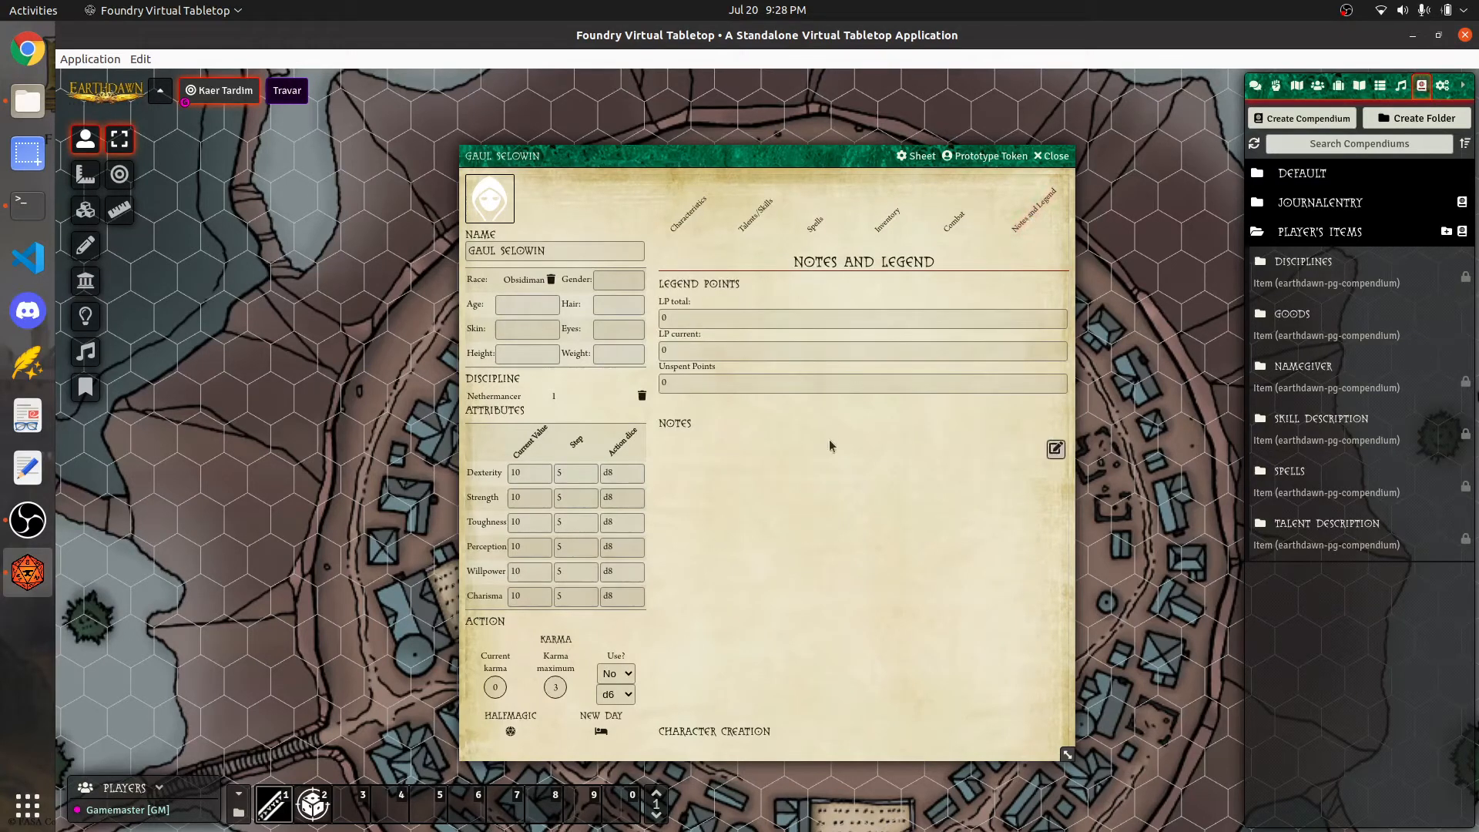
pyautogui.click(727, 734)
pyautogui.scroll(-3, 811, 590)
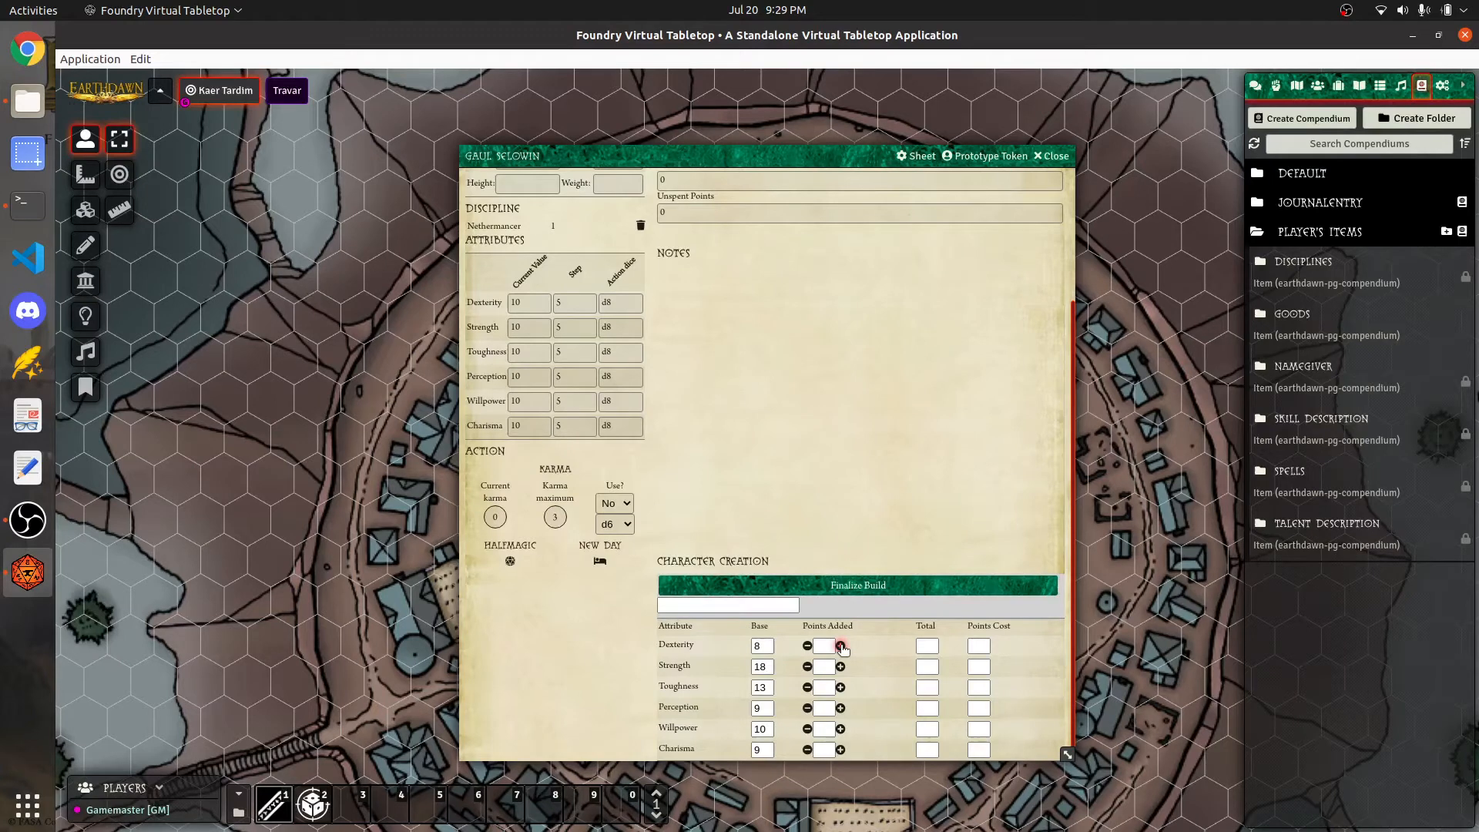
pyautogui.click(841, 646)
pyautogui.doubleClick(841, 666)
pyautogui.click(841, 646)
pyautogui.click(840, 687)
pyautogui.tripleClick(840, 708)
pyautogui.click(841, 729)
pyautogui.click(841, 752)
pyautogui.click(842, 751)
pyautogui.click(842, 751)
pyautogui.click(842, 751)
pyautogui.click(840, 729)
pyautogui.click(840, 667)
pyautogui.click(841, 688)
# Check the character's characteristics and finalize the attribute build in the character creation section
pyautogui.scroll(2, 762, 416)
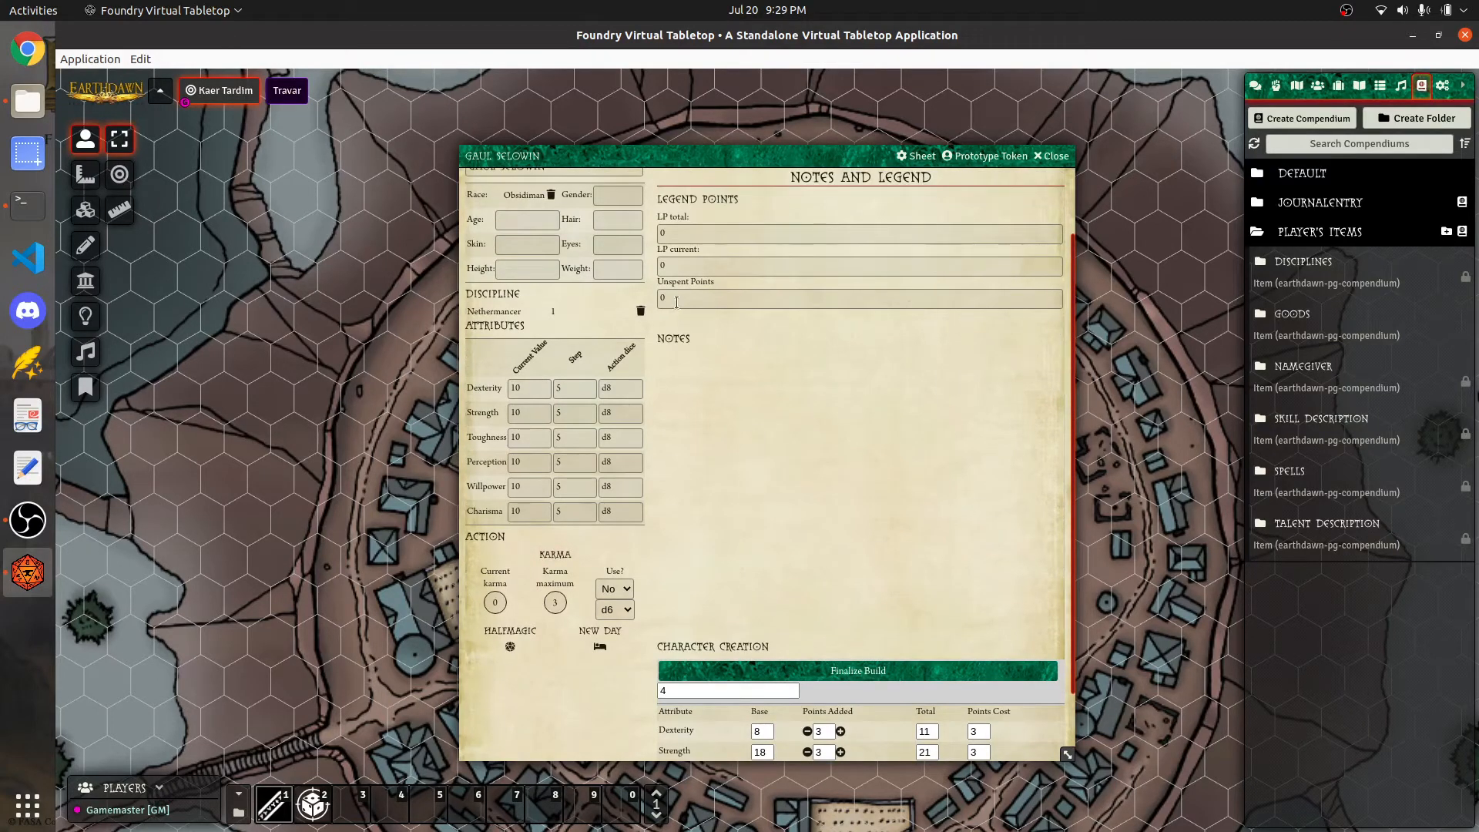
pyautogui.scroll(2, 798, 369)
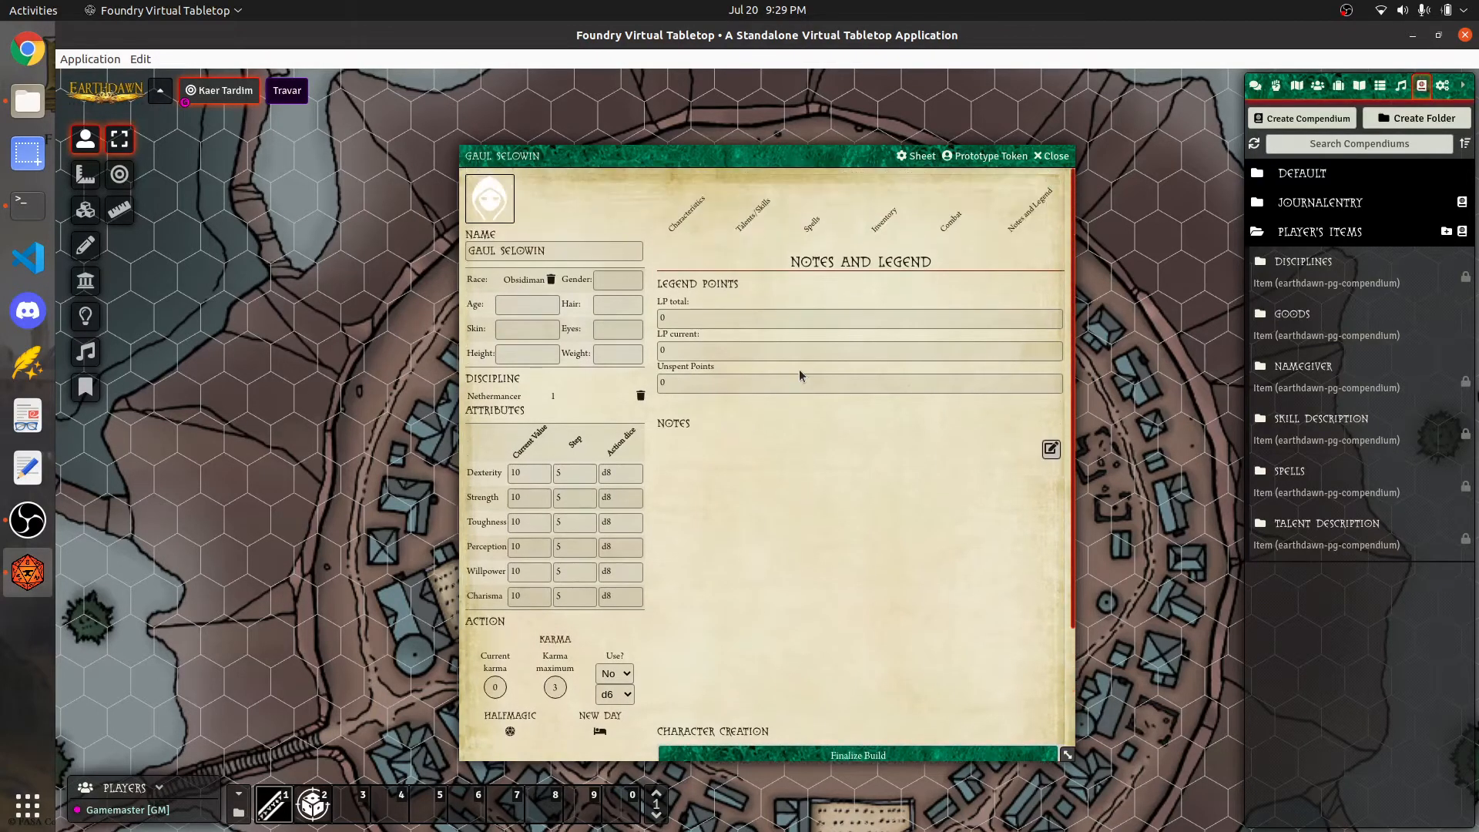
pyautogui.click(686, 219)
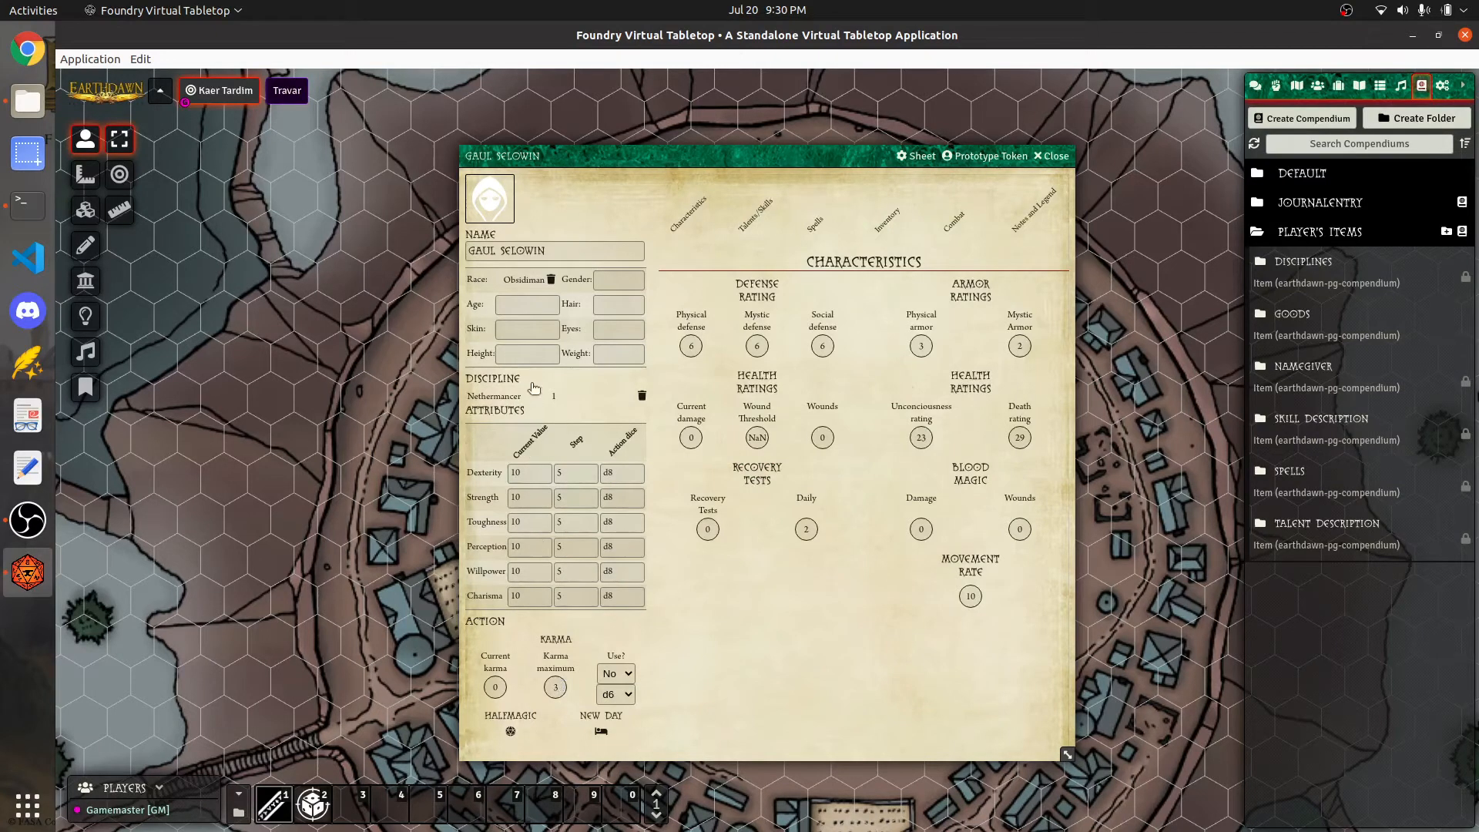
pyautogui.click(1025, 227)
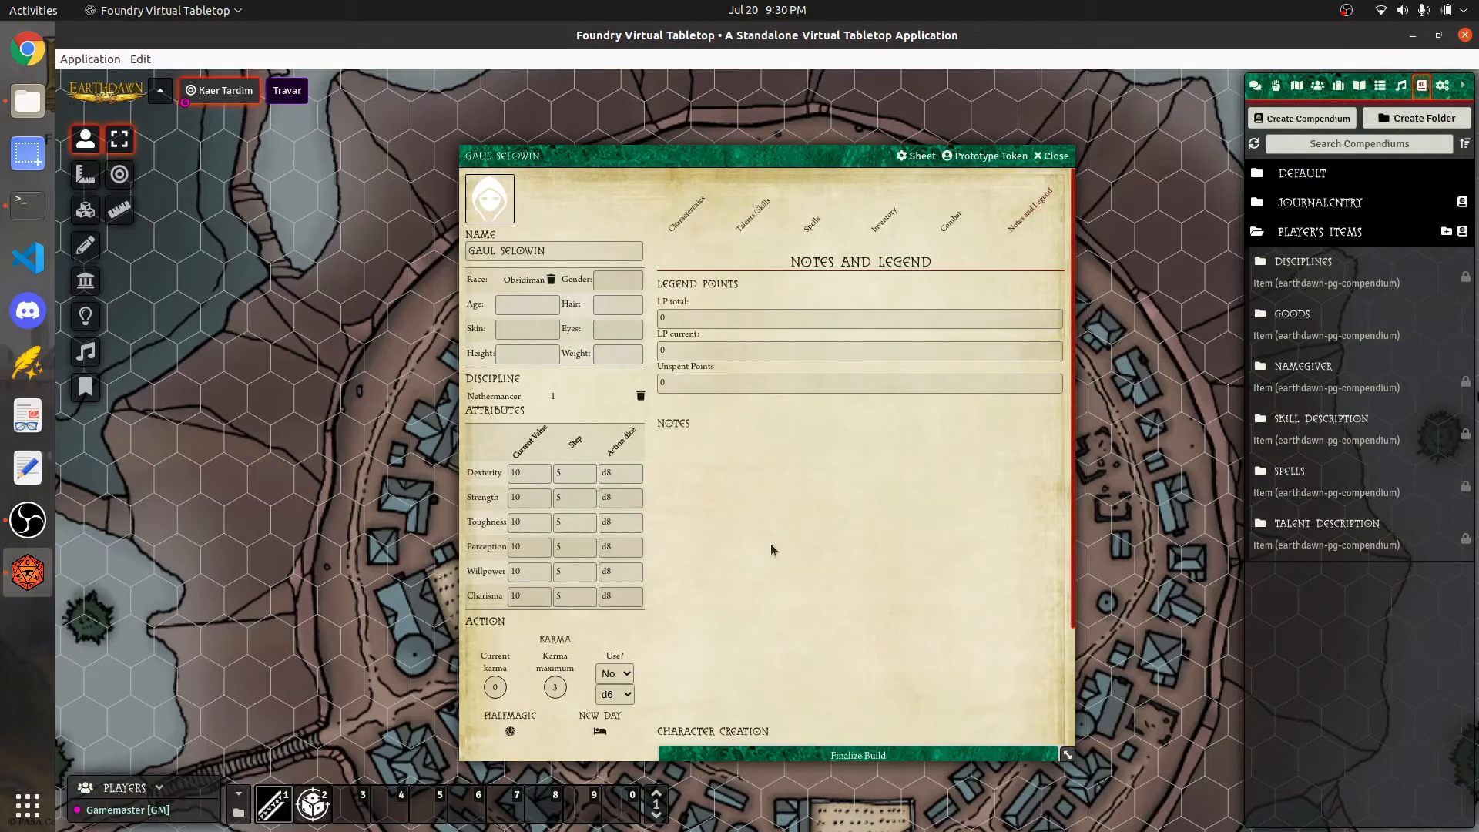
pyautogui.scroll(-2, 789, 584)
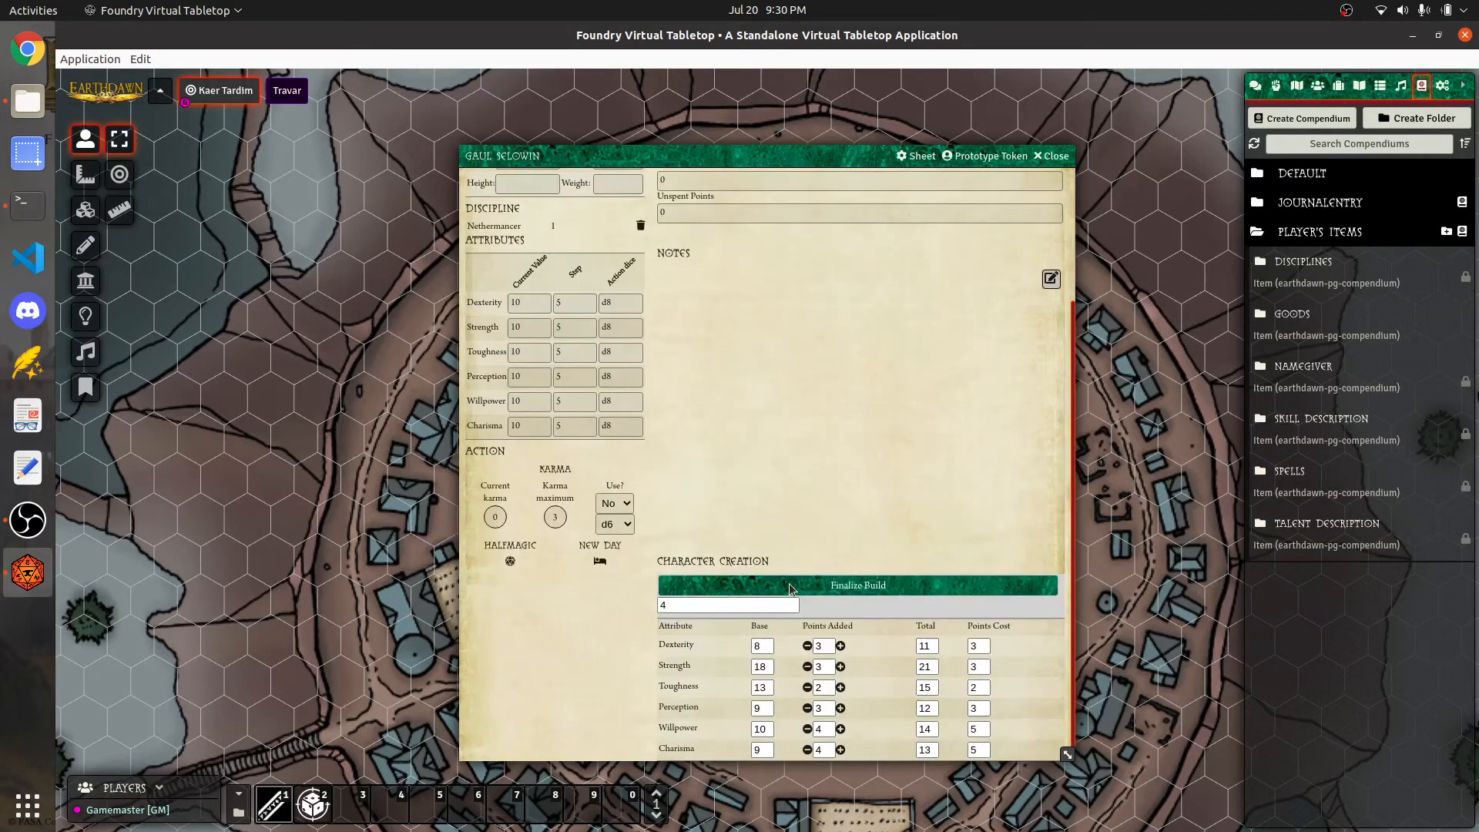
pyautogui.click(838, 582)
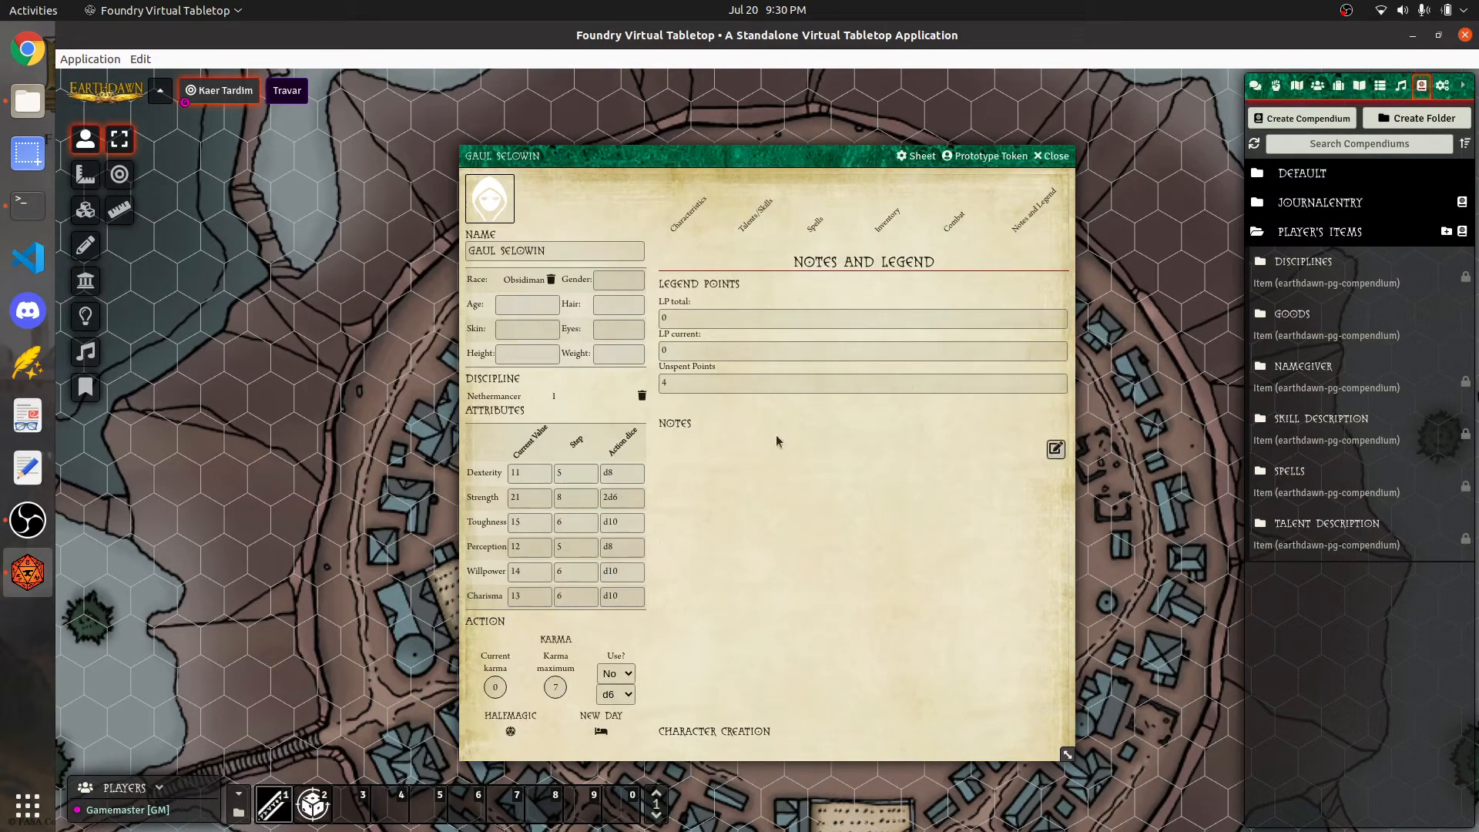
# Set the physical armor modifier in the character's armor ratings to 2
pyautogui.click(688, 218)
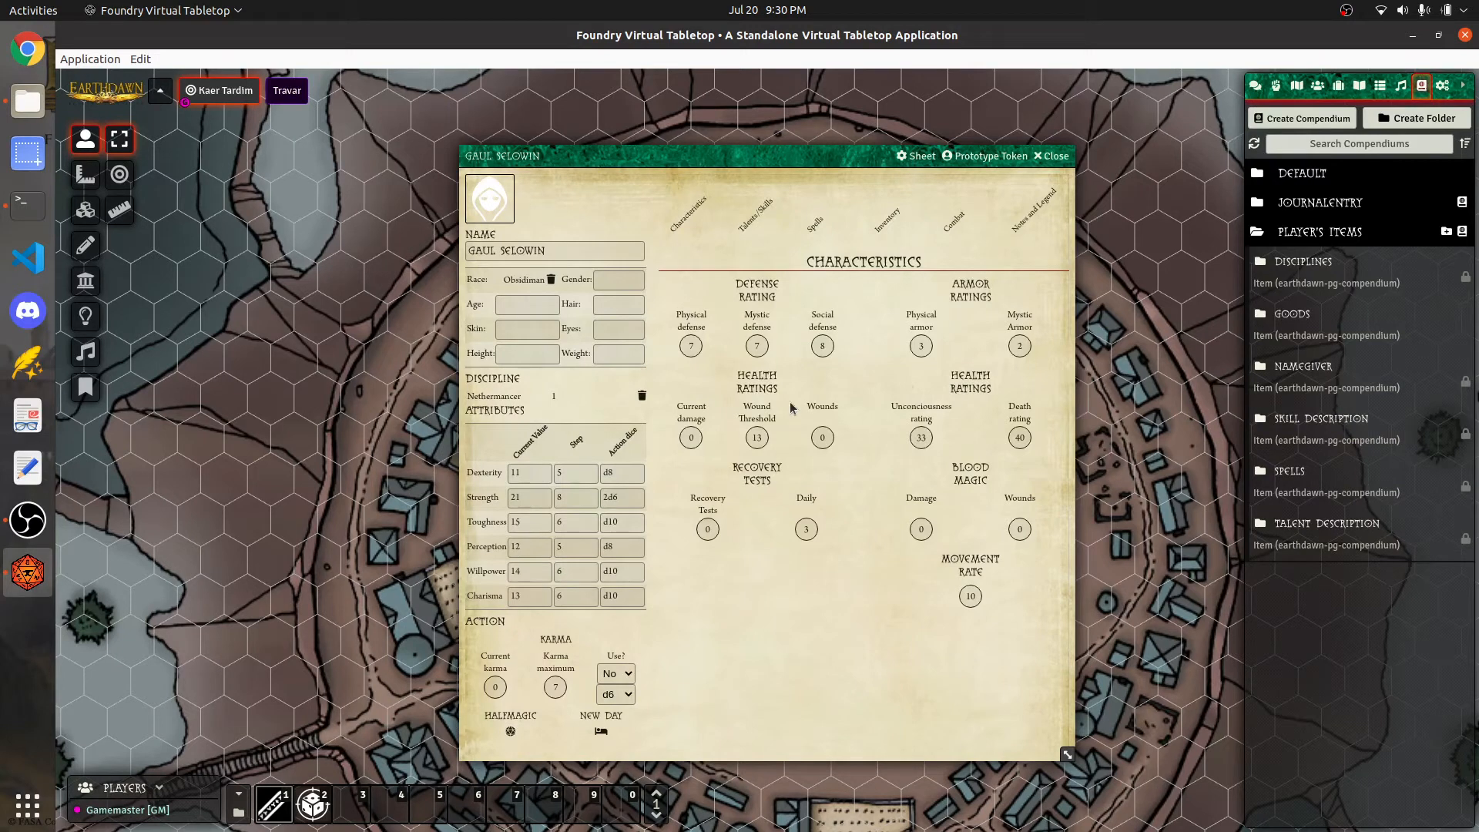
pyautogui.click(980, 293)
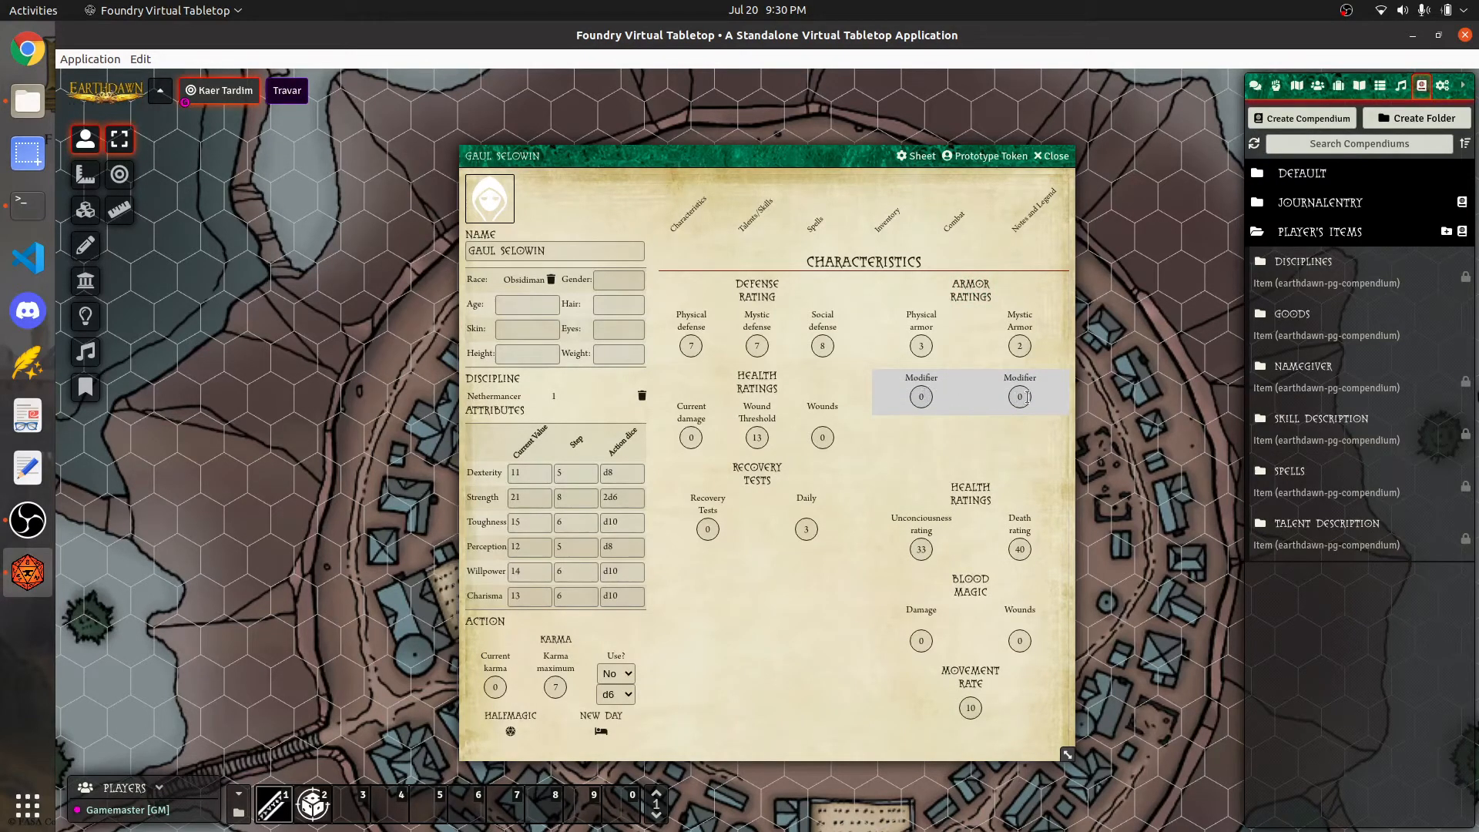
pyautogui.click(927, 398)
pyautogui.click(940, 445)
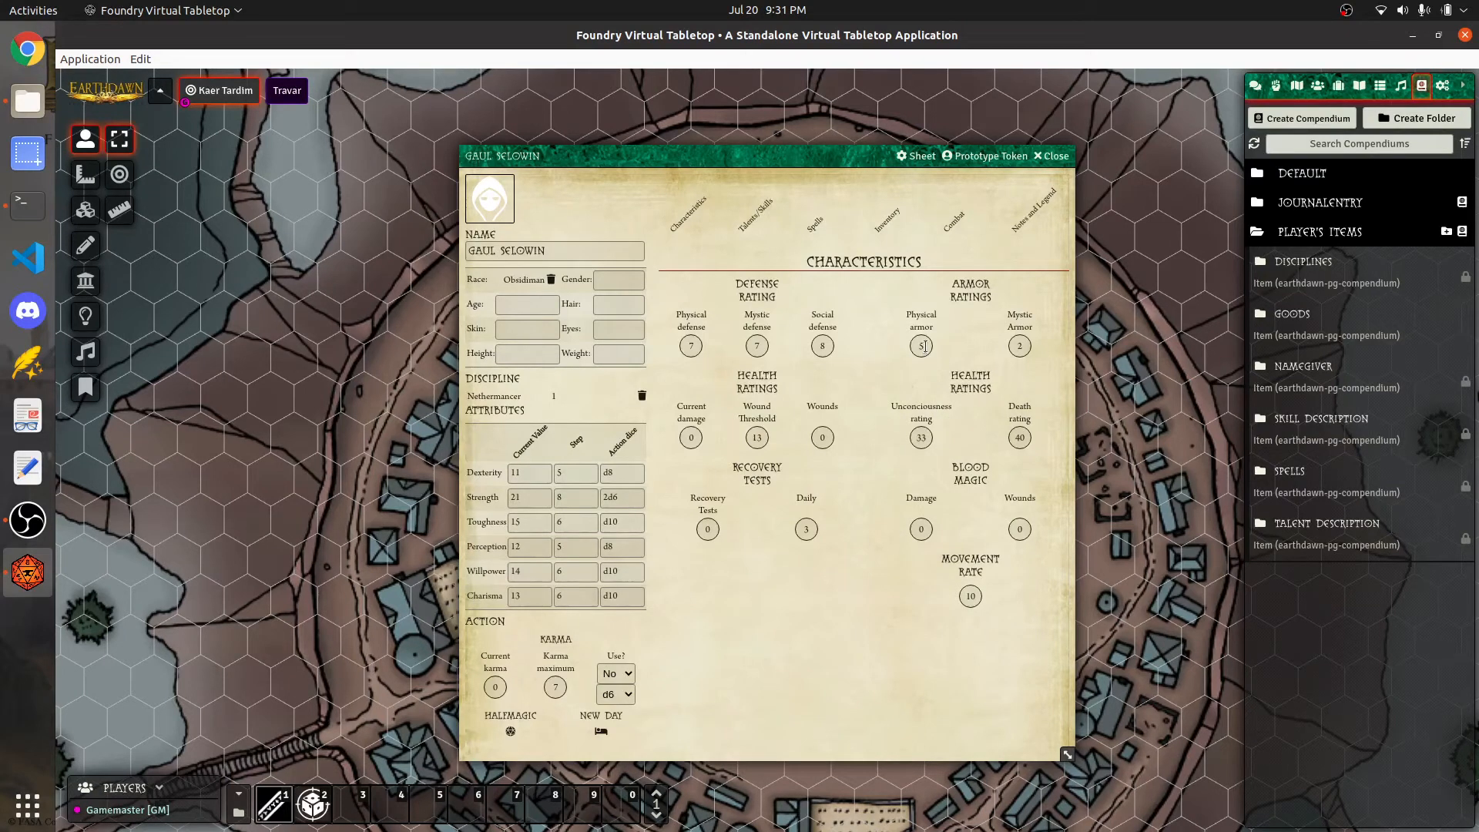
# Reset the physical armor modifier to 0
pyautogui.click(964, 292)
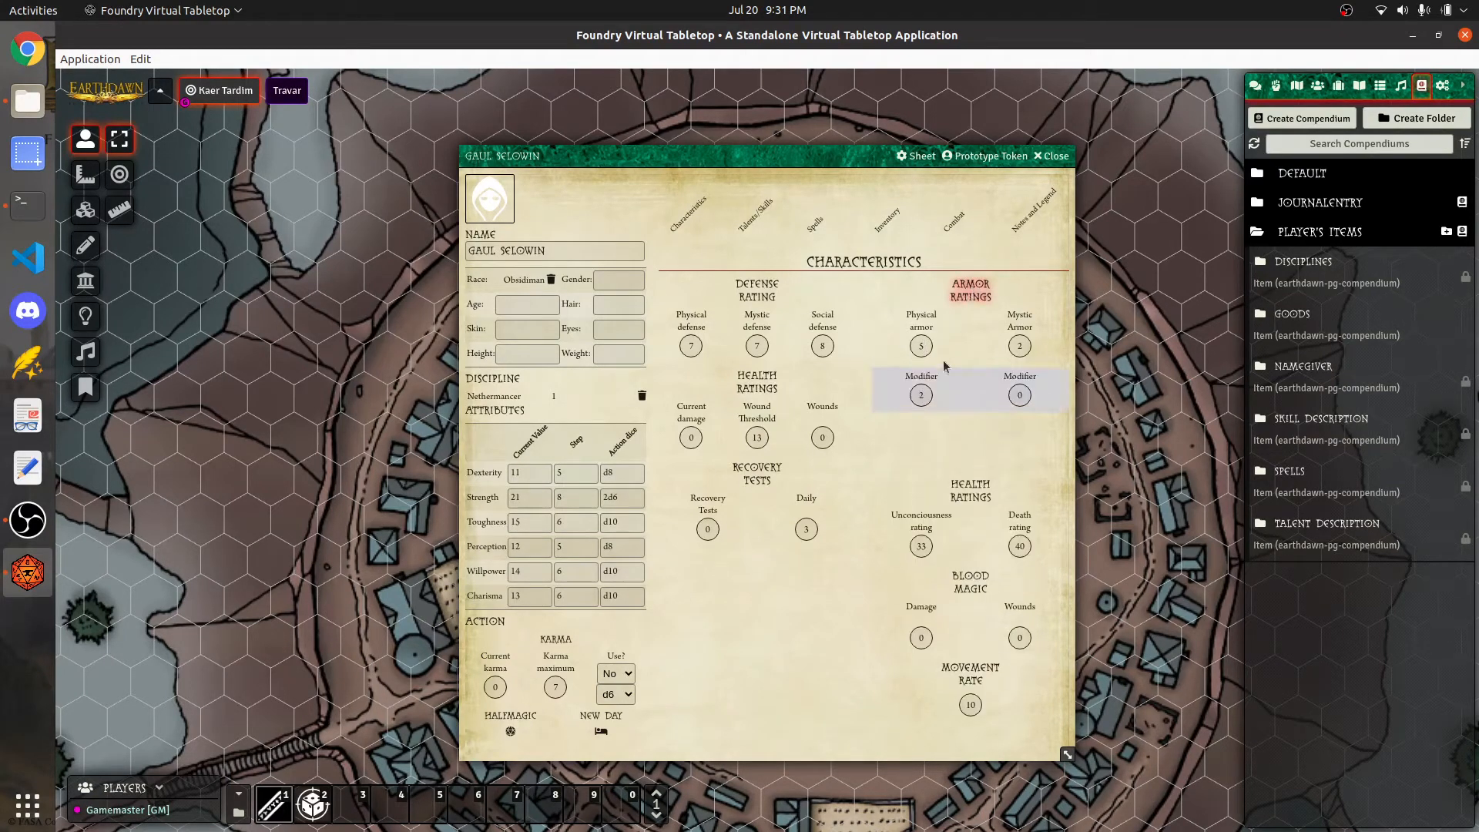
pyautogui.click(922, 397)
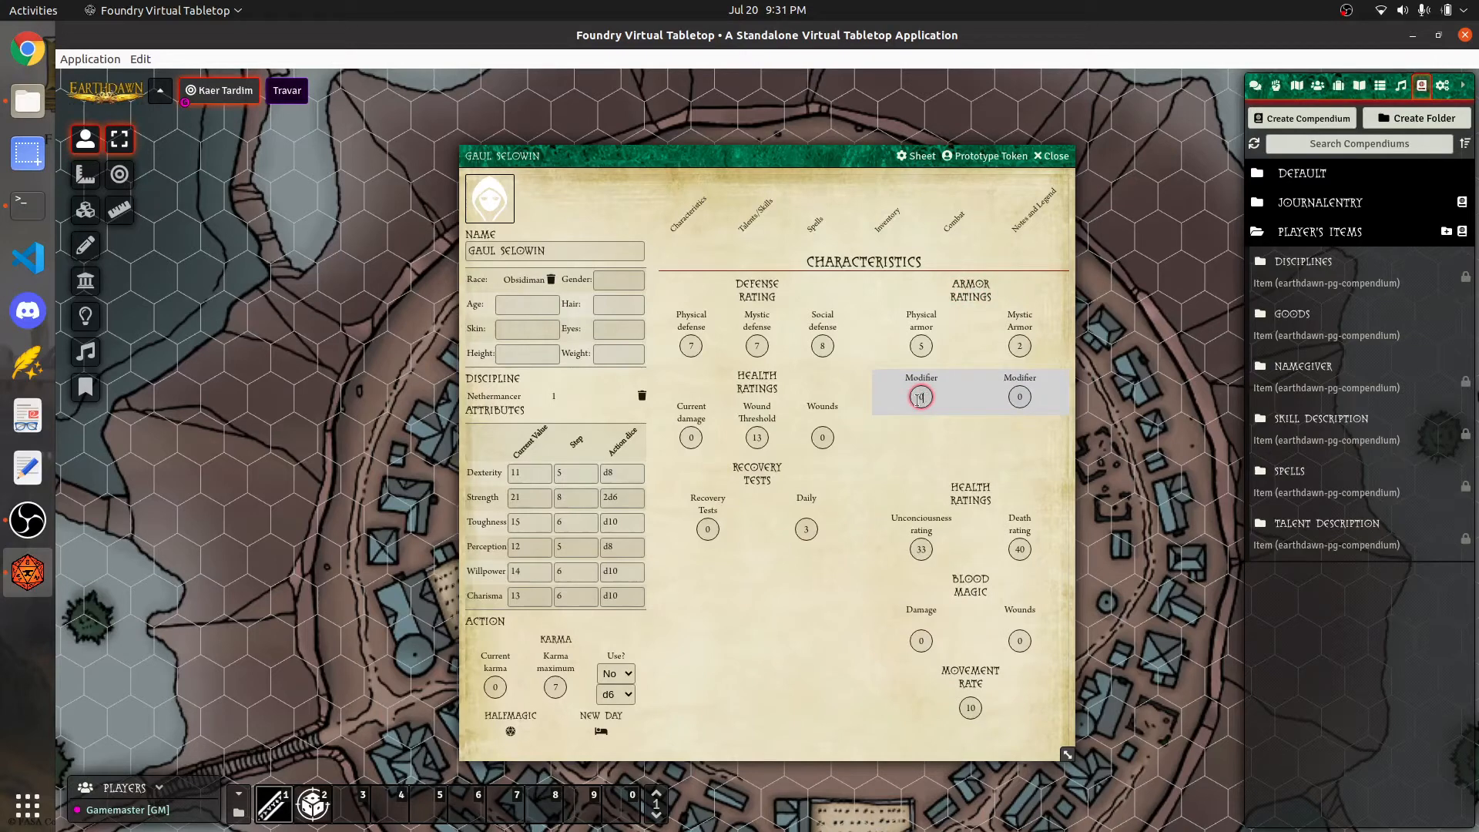
pyautogui.click(914, 464)
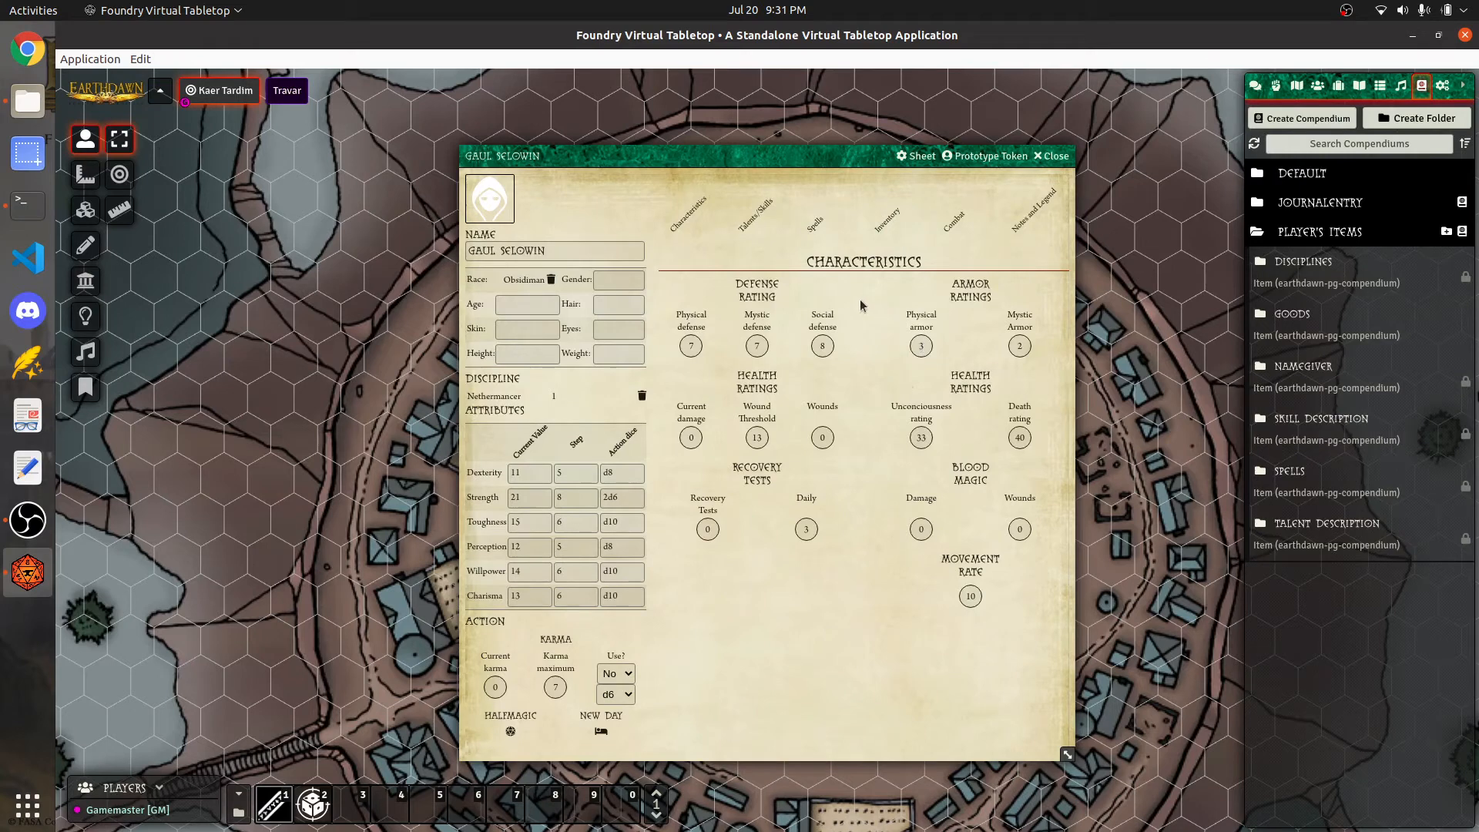
# Add the Astral Sight discipline talent from the Nethermancer's Circle 1 to the character's talents
pyautogui.click(768, 214)
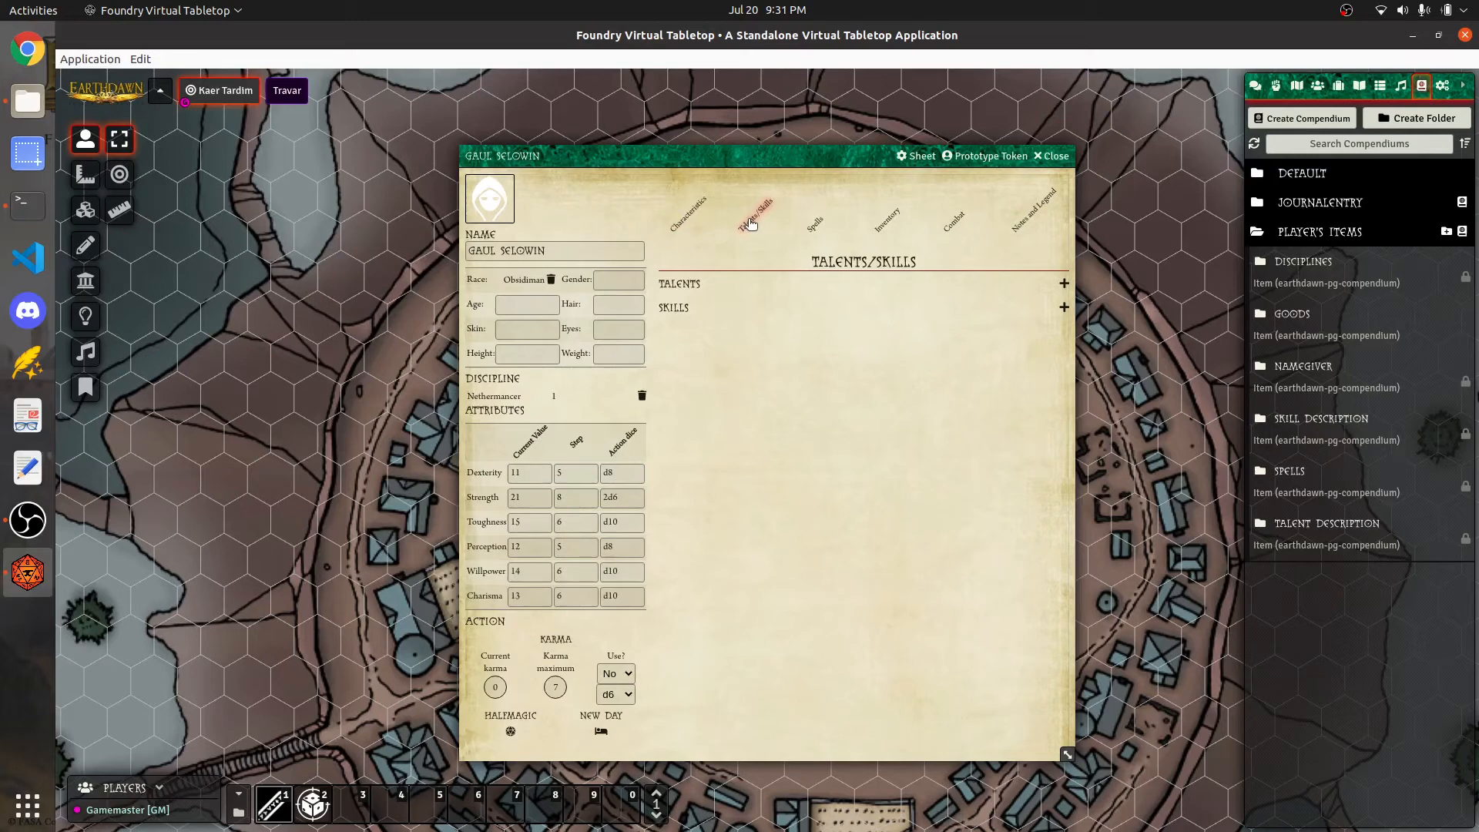
pyautogui.click(493, 397)
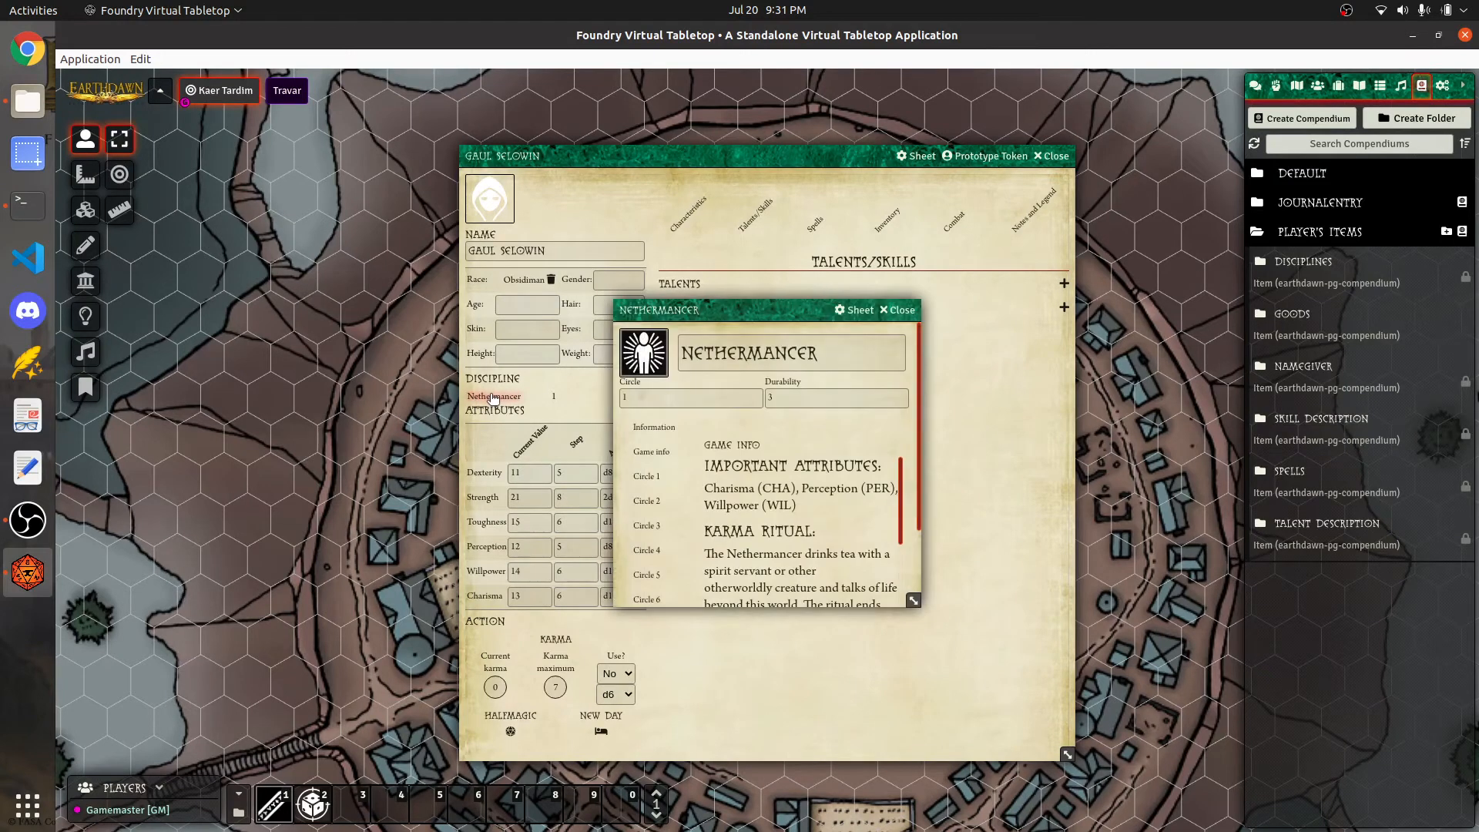
pyautogui.moveTo(632, 297); pyautogui.dragTo(192, 211)
pyautogui.moveTo(468, 515); pyautogui.dragTo(563, 568)
pyautogui.click(201, 392)
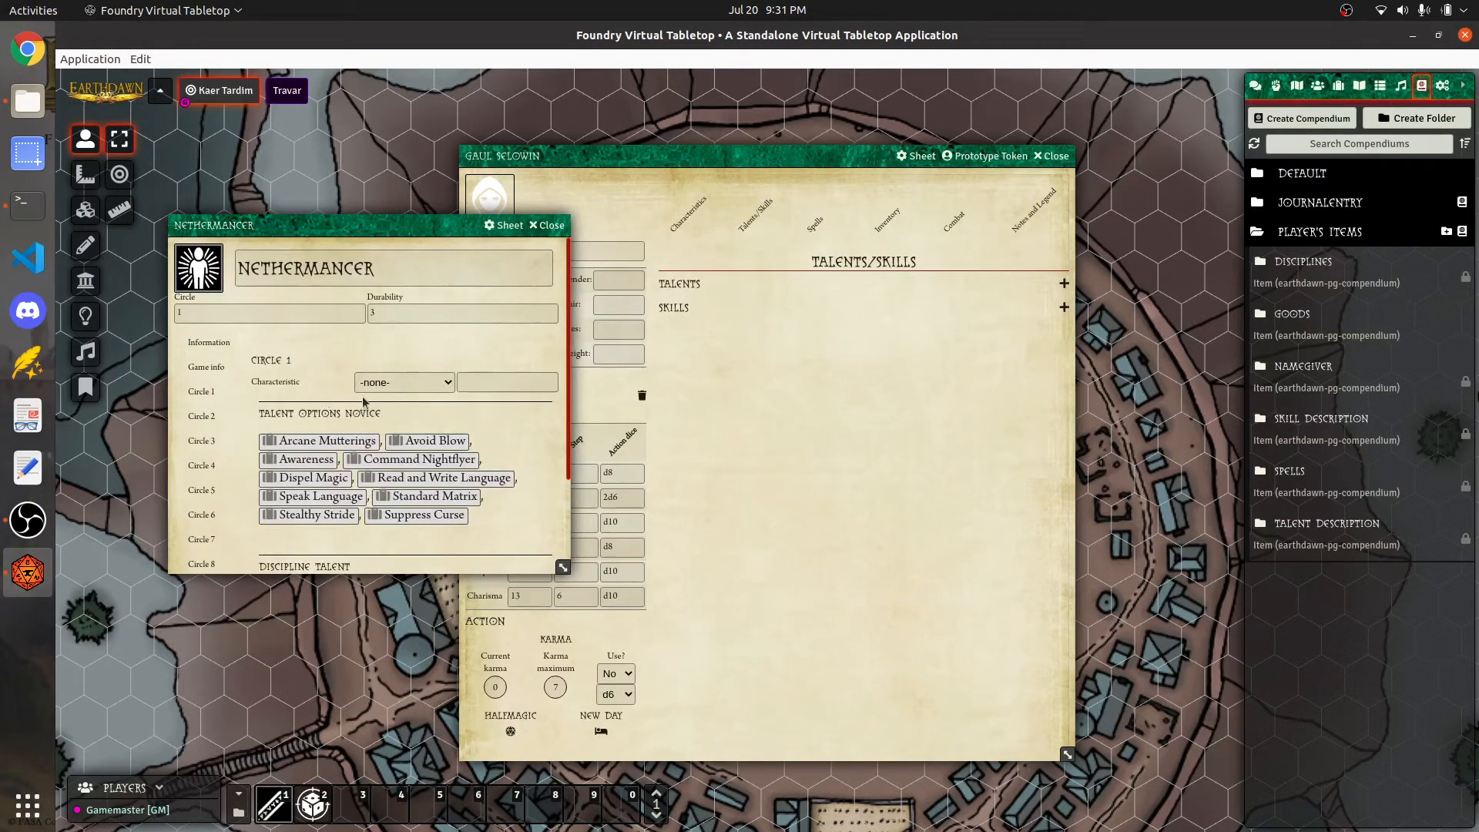
pyautogui.scroll(-2, 485, 427)
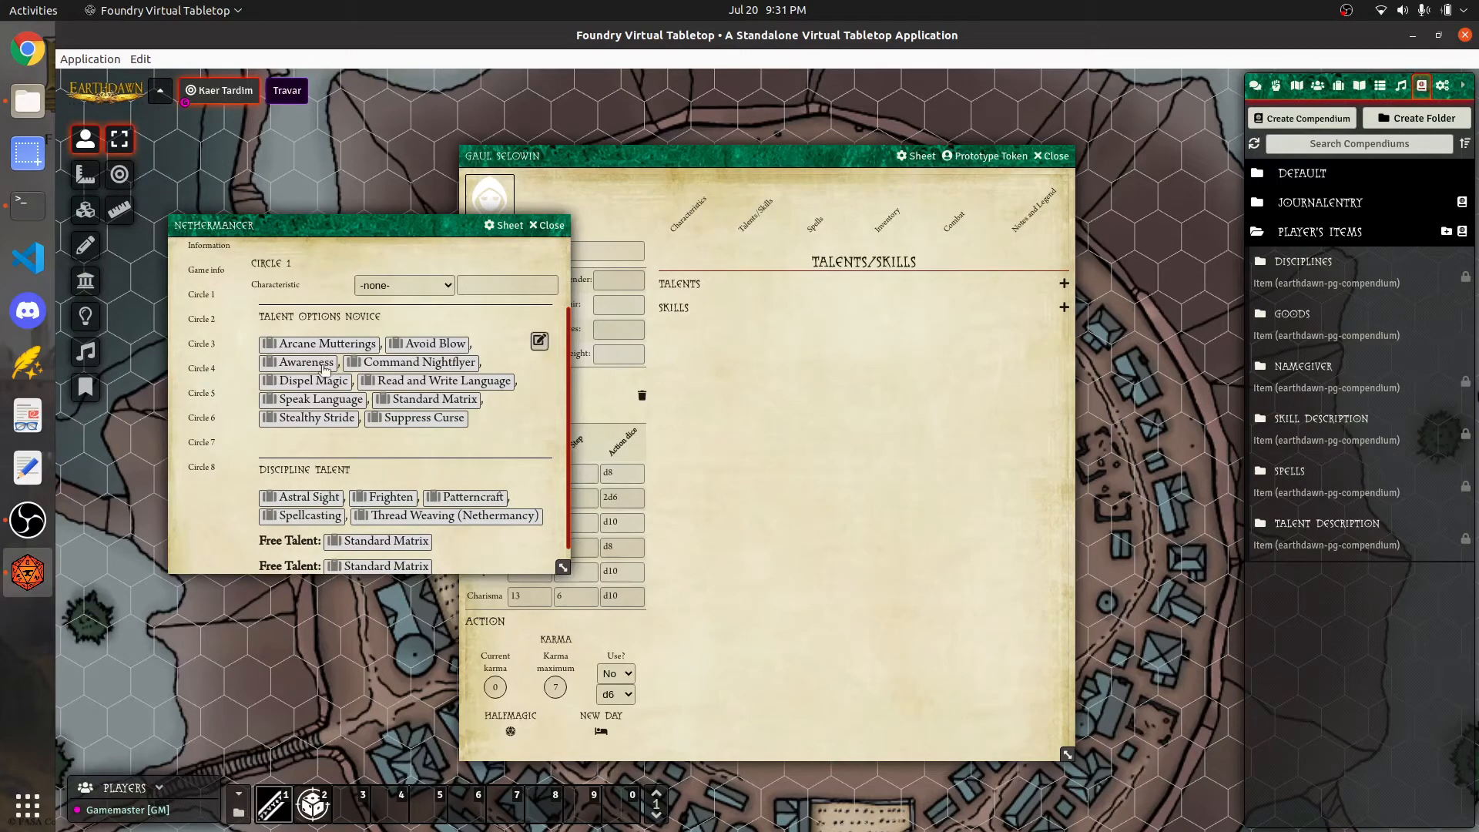
pyautogui.scroll(-1, 330, 420)
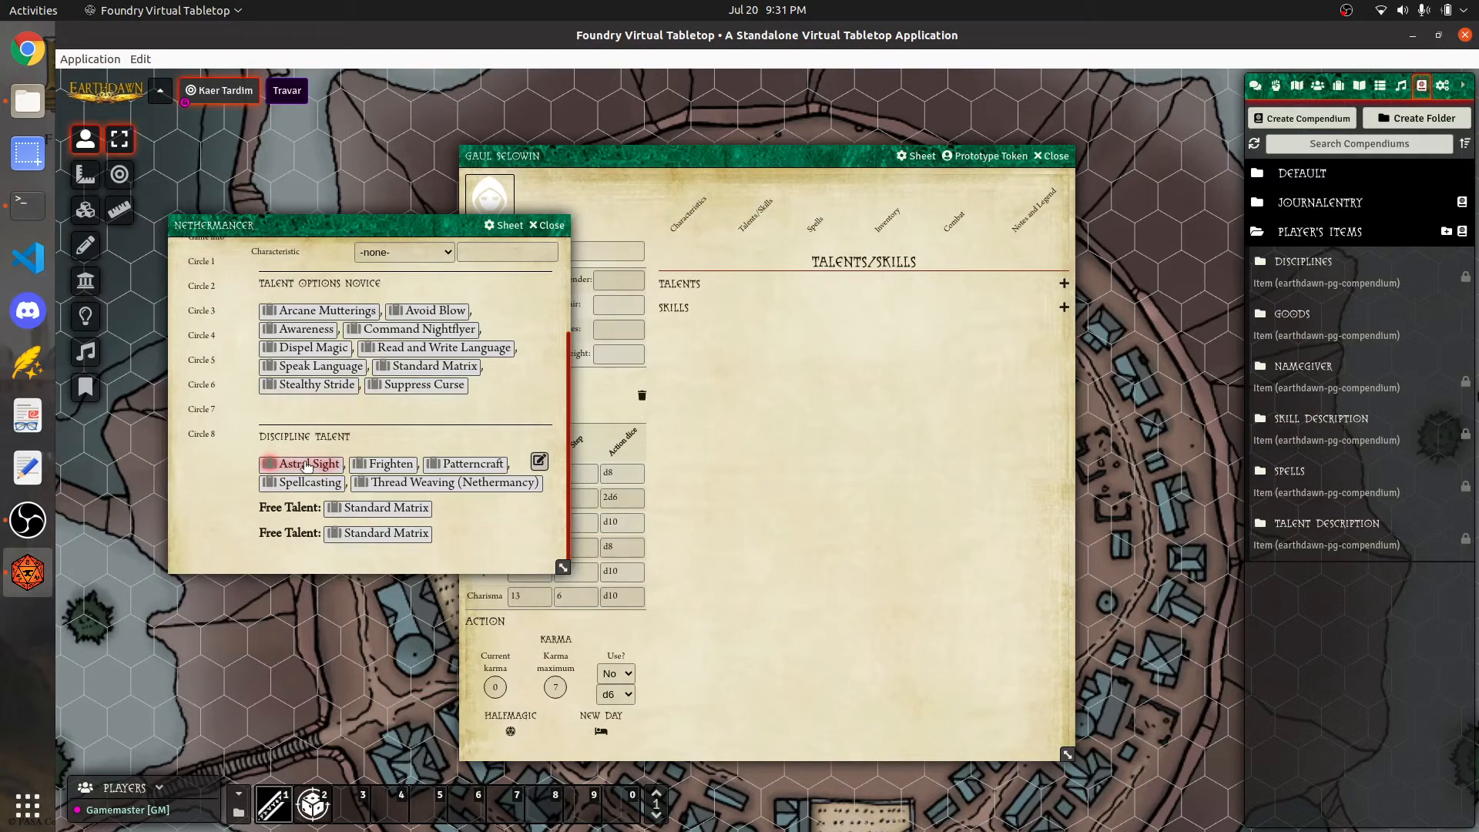
pyautogui.moveTo(307, 467); pyautogui.dragTo(719, 375)
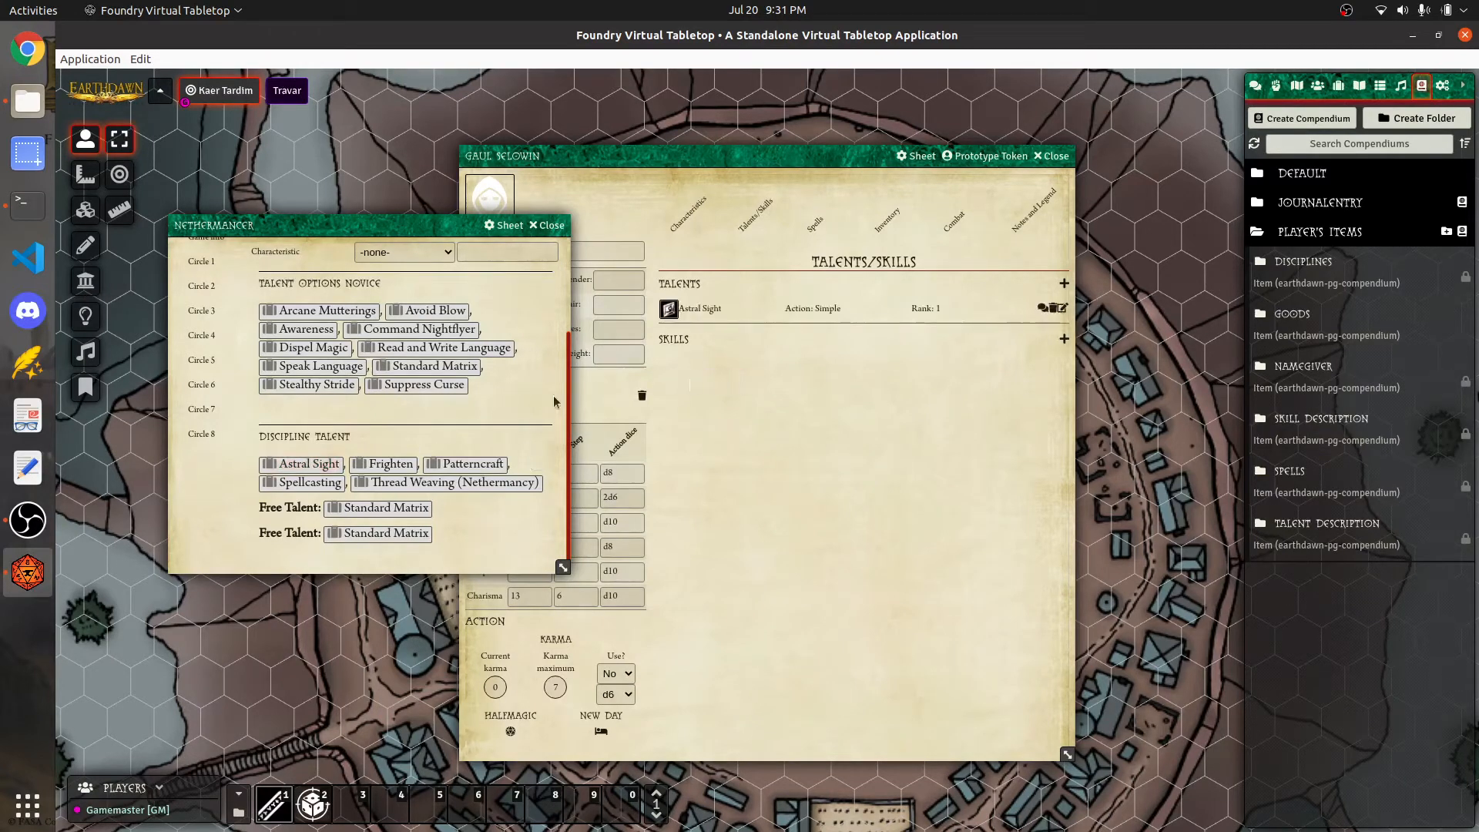
# Add the Frighten, Patterncraft, Spellcasting and Thread Weaving (Nethermancy) discipline talents and the Avoid Blow talent option to the character
pyautogui.moveTo(395, 464); pyautogui.dragTo(762, 356)
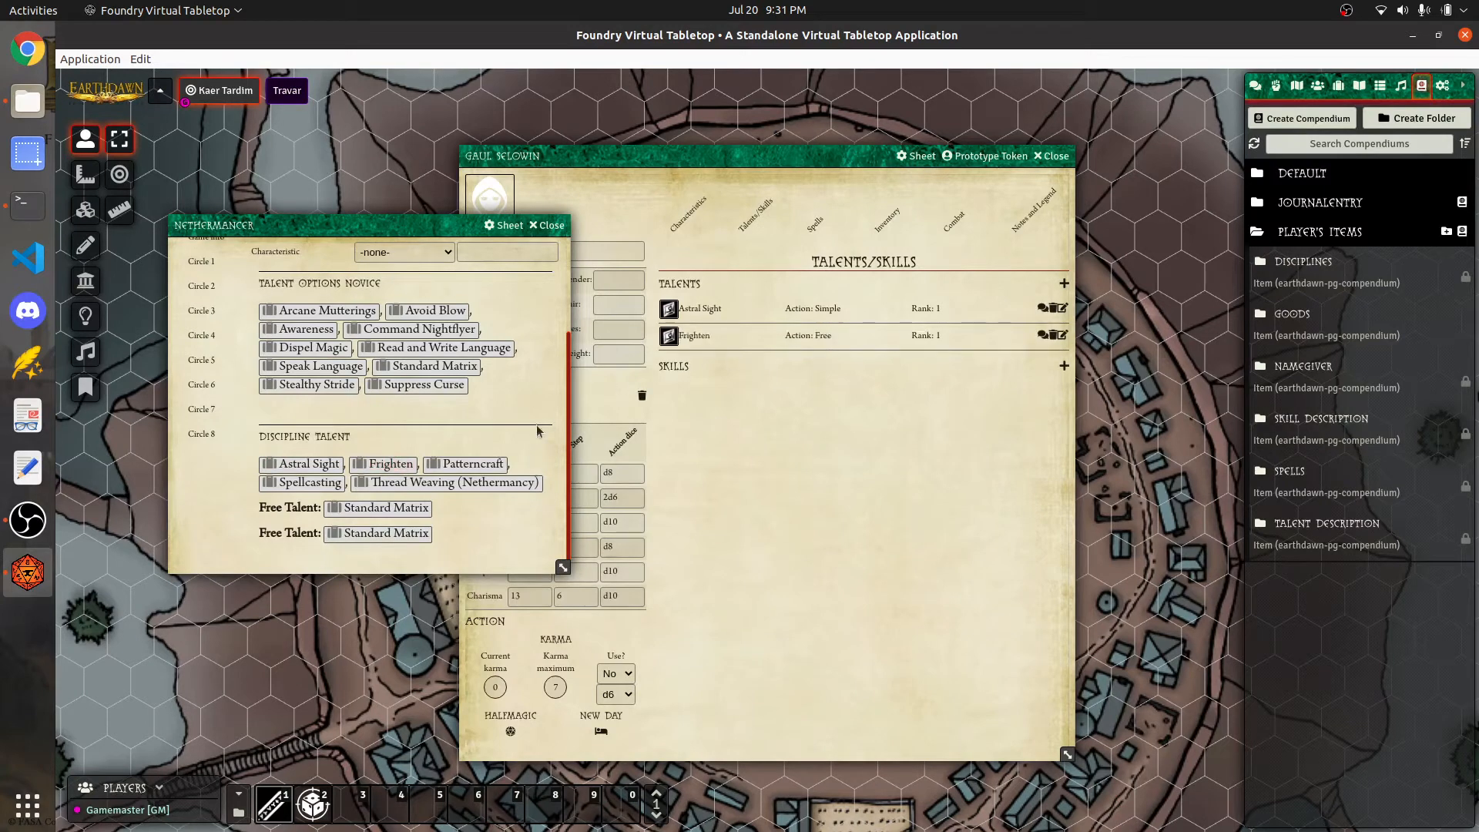
pyautogui.moveTo(464, 463); pyautogui.dragTo(745, 385)
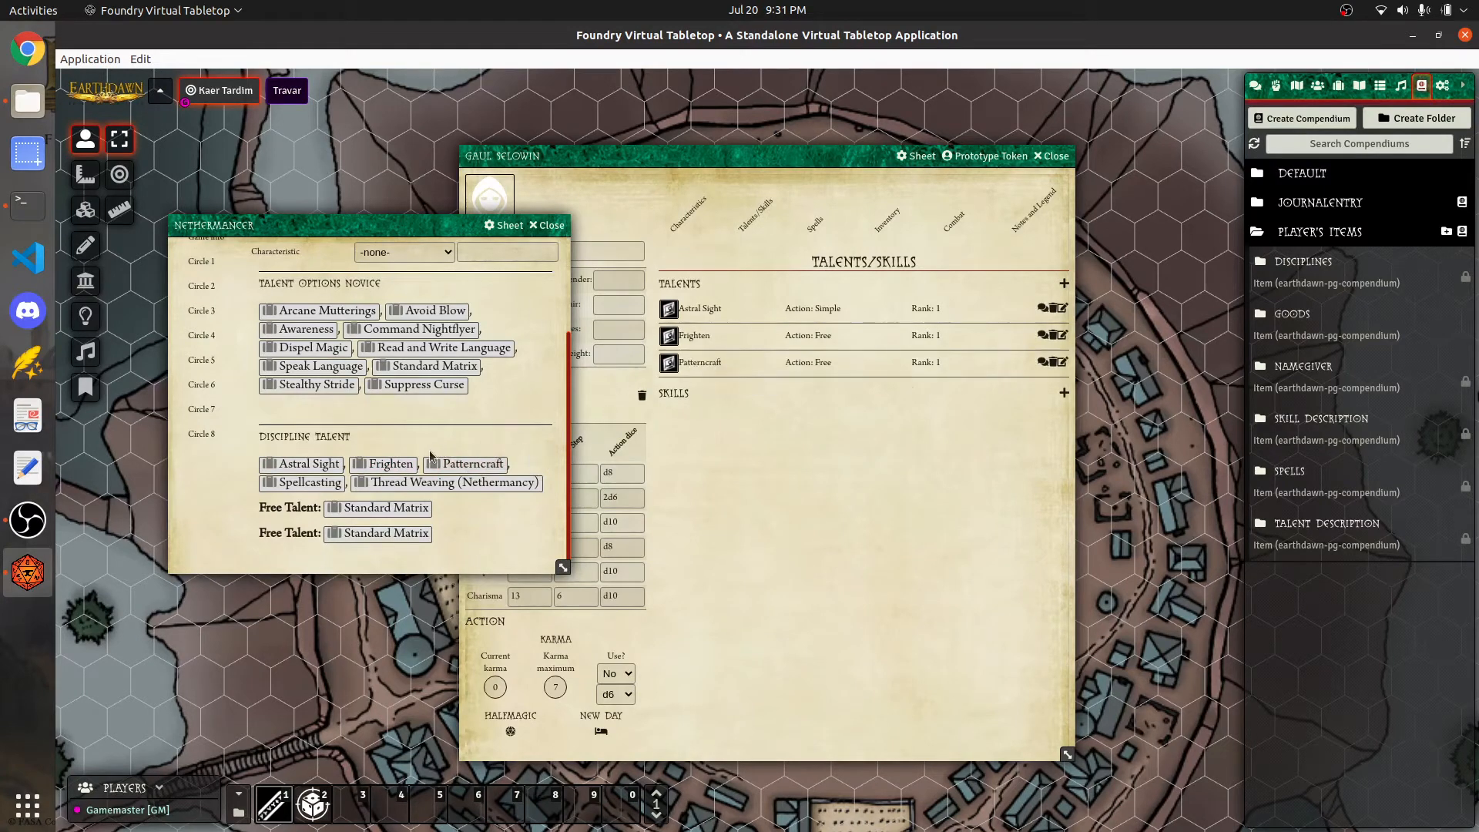
pyautogui.moveTo(303, 482); pyautogui.dragTo(693, 423)
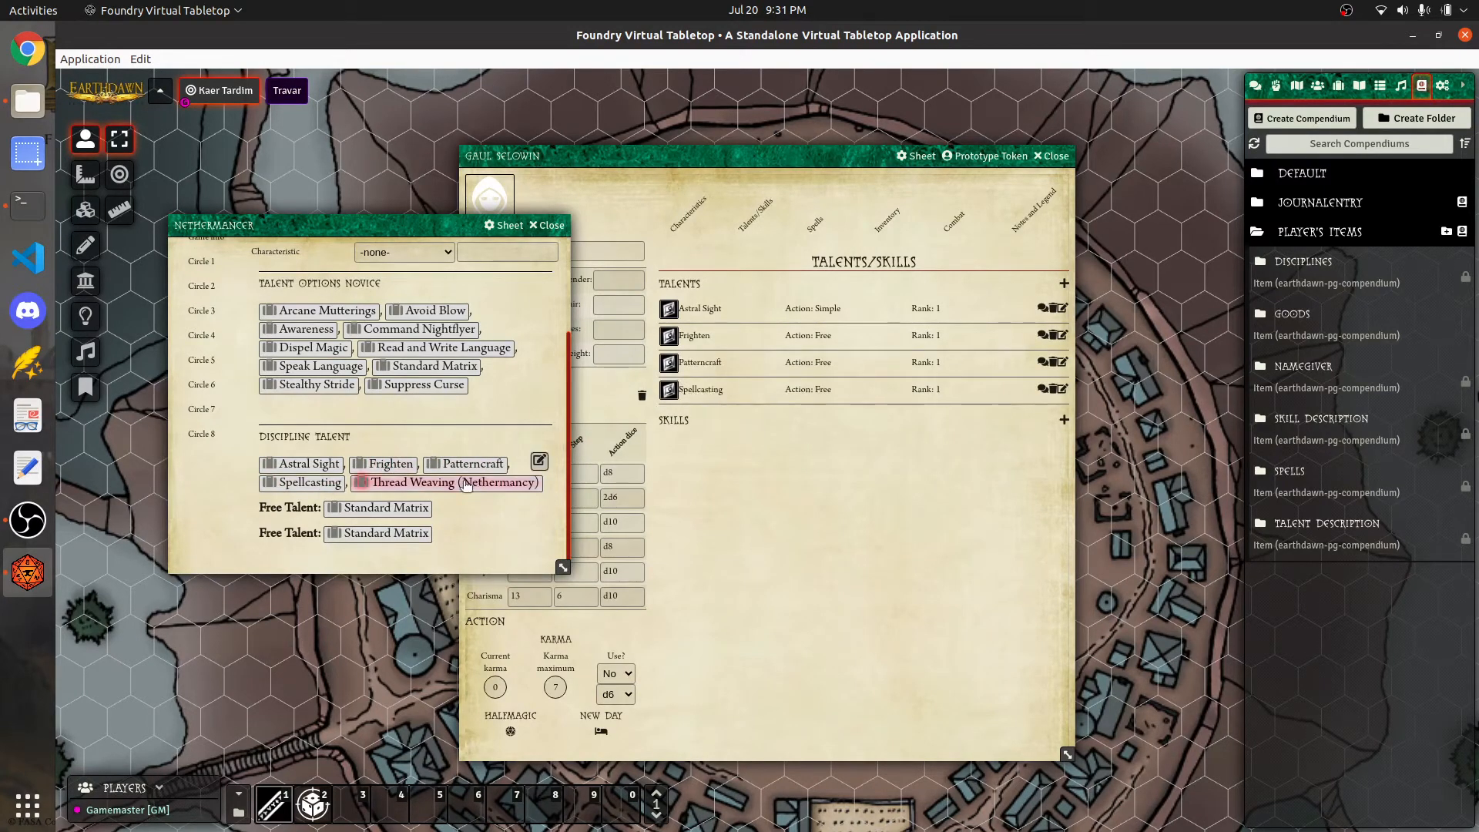
pyautogui.moveTo(466, 484); pyautogui.dragTo(764, 431)
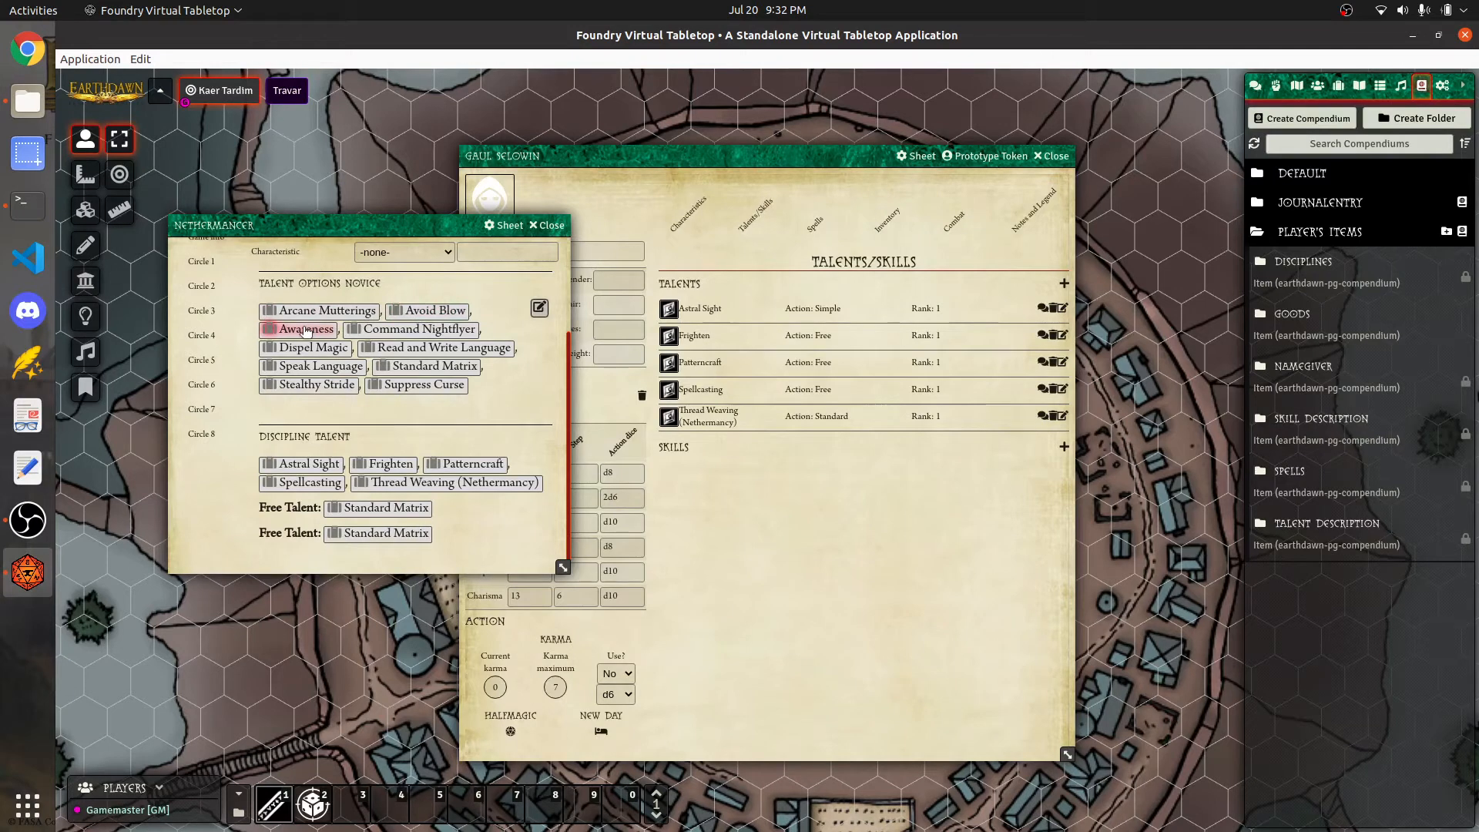
pyautogui.moveTo(412, 311); pyautogui.dragTo(782, 471)
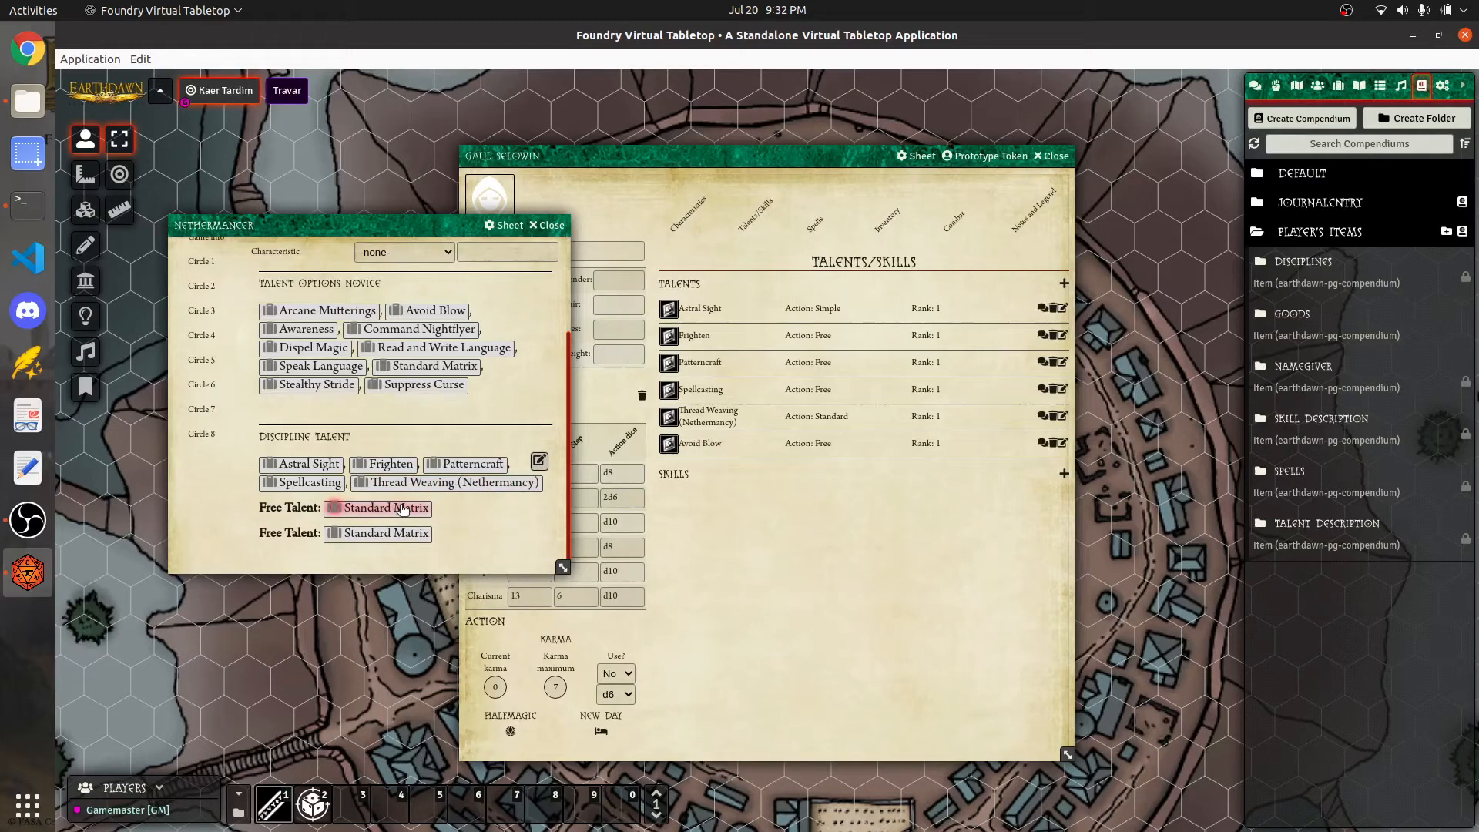
# Add the Nethermancer's two free Standard Matrix talents to the character's spell matrixes
pyautogui.moveTo(401, 509); pyautogui.dragTo(771, 506)
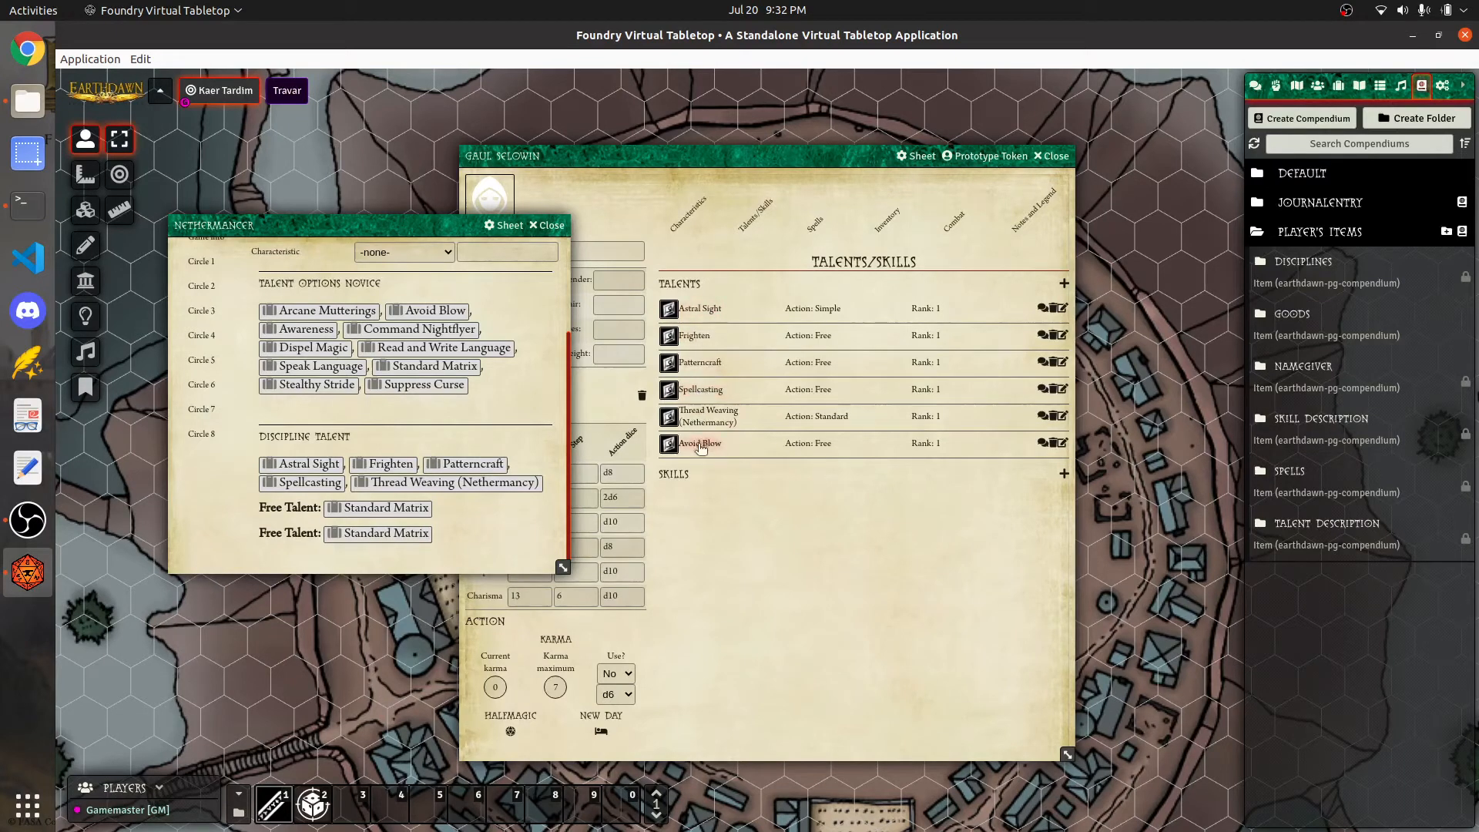
pyautogui.click(815, 225)
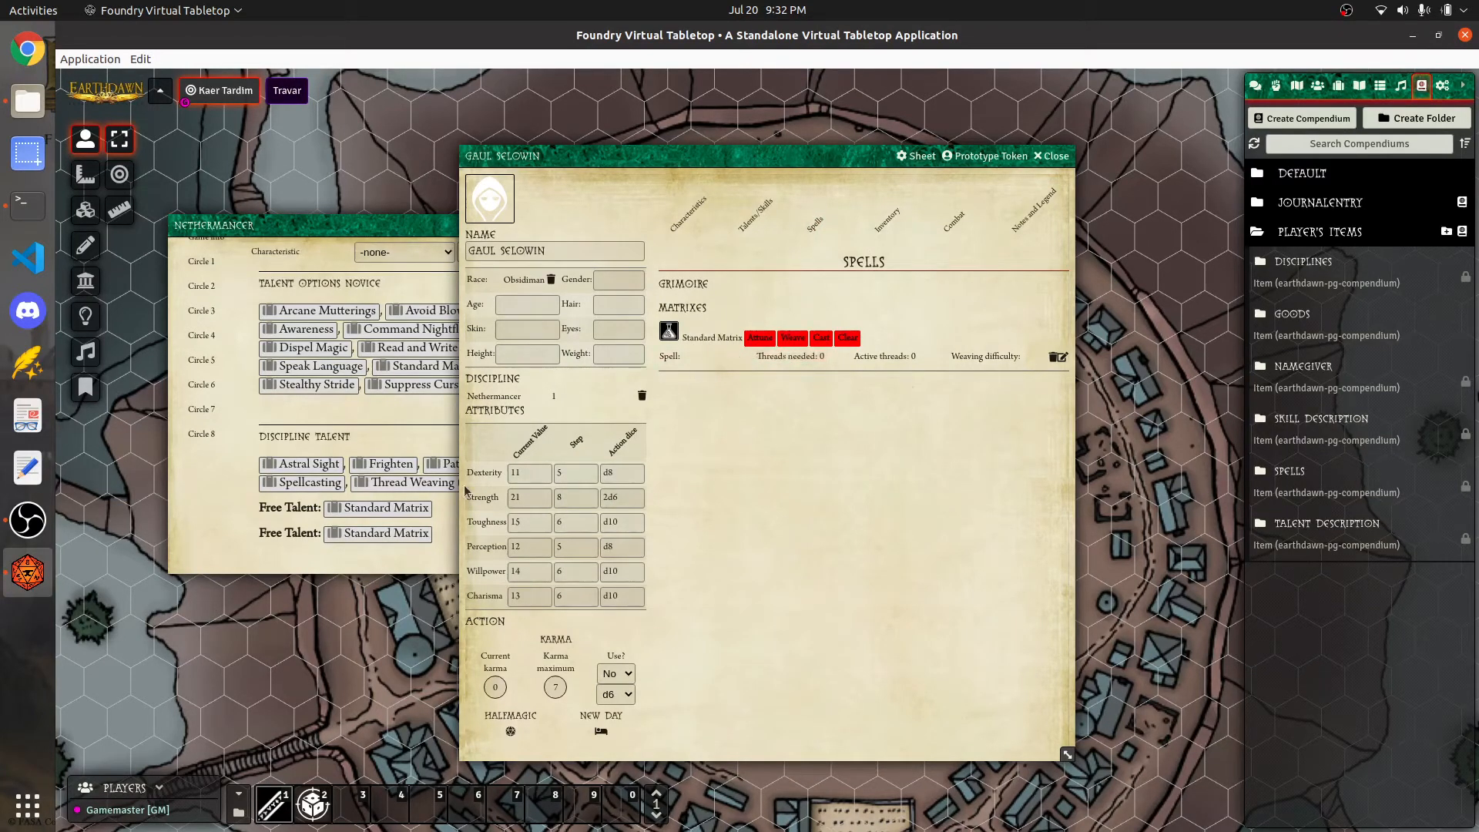
pyautogui.moveTo(384, 533); pyautogui.dragTo(783, 429)
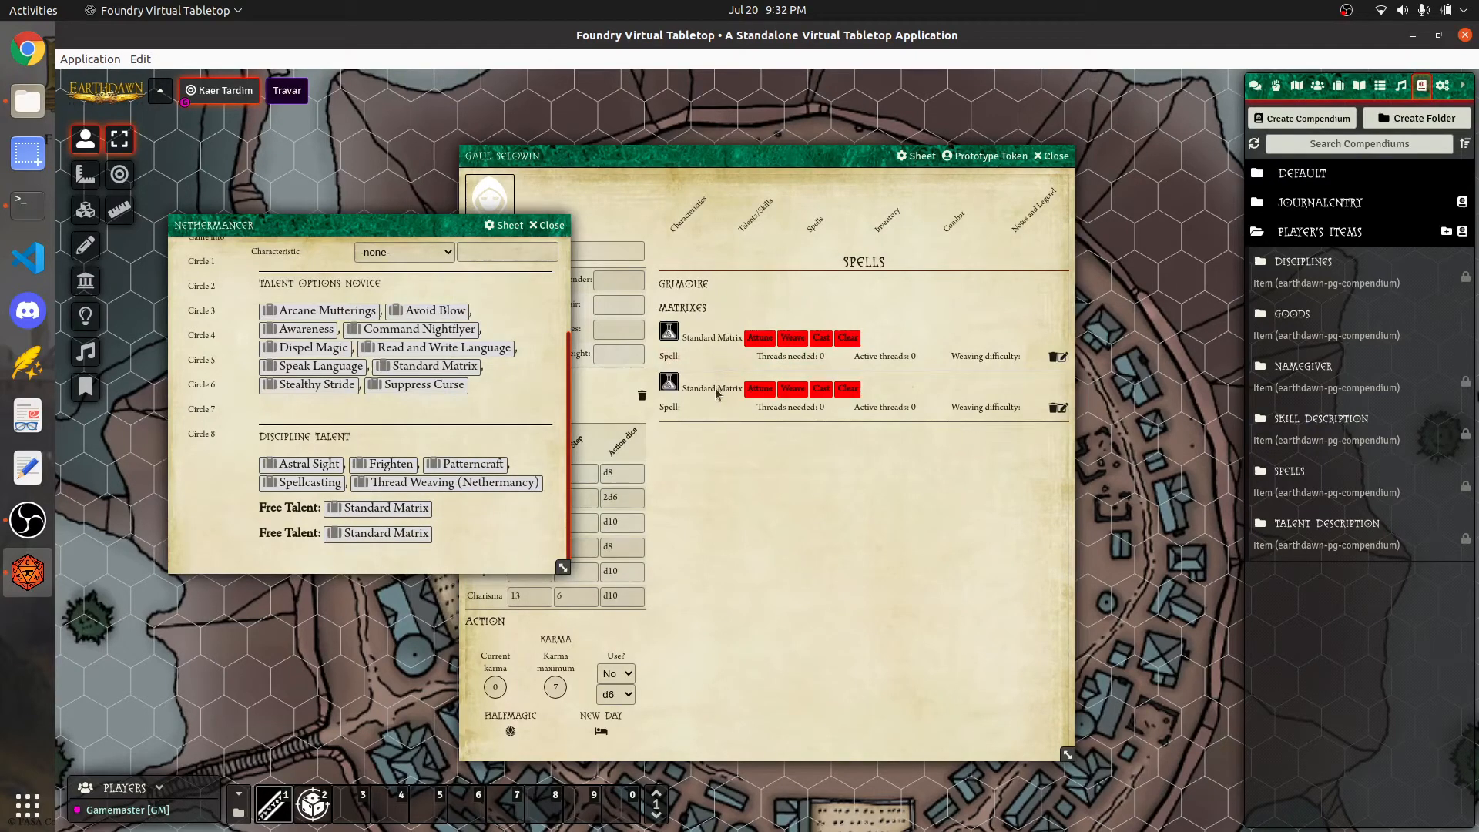
# Set the rank of the character's Thread Weaving (Nethermancy) talent to 2
pyautogui.click(749, 228)
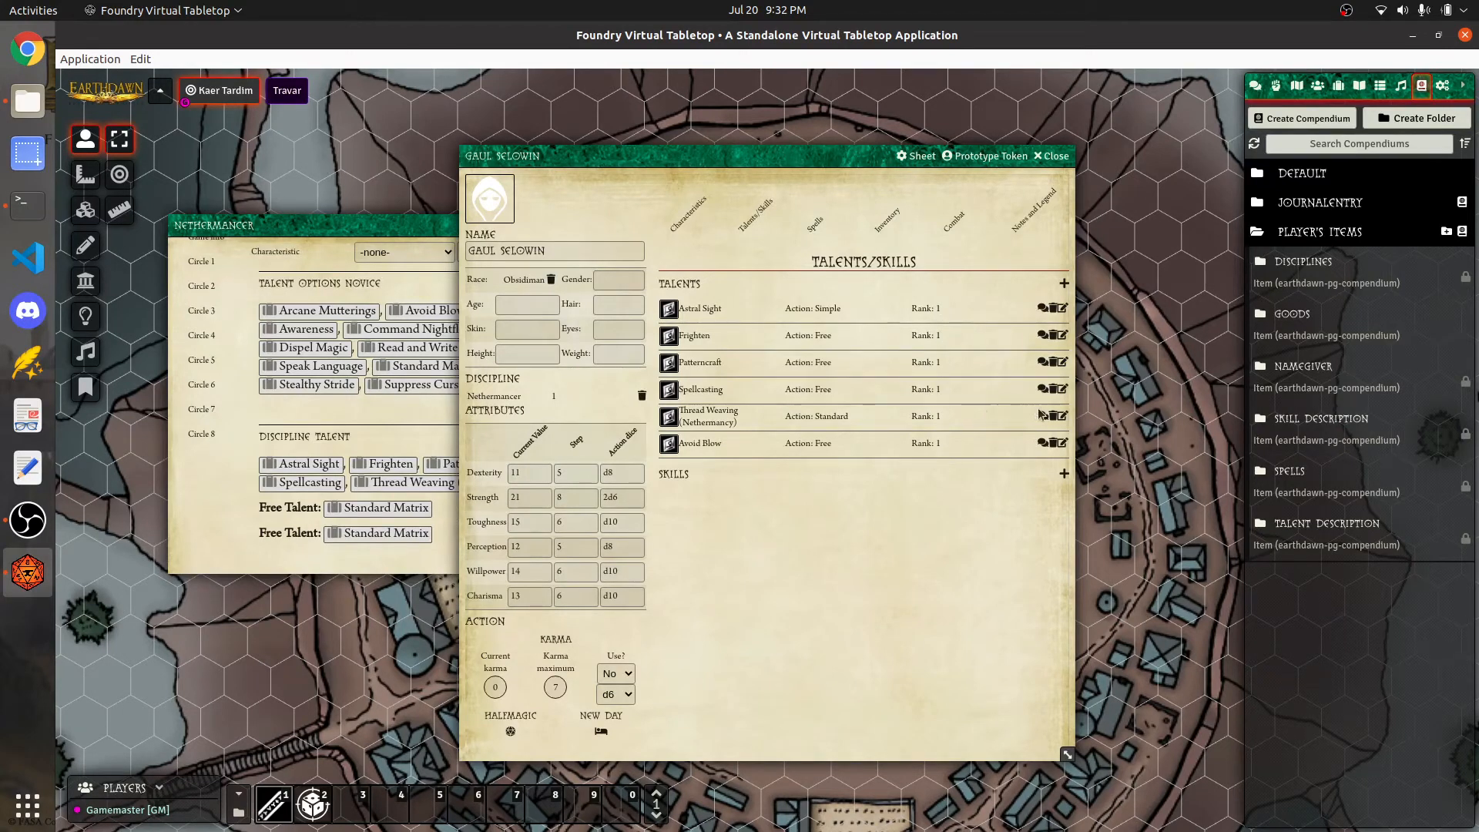
pyautogui.click(1063, 416)
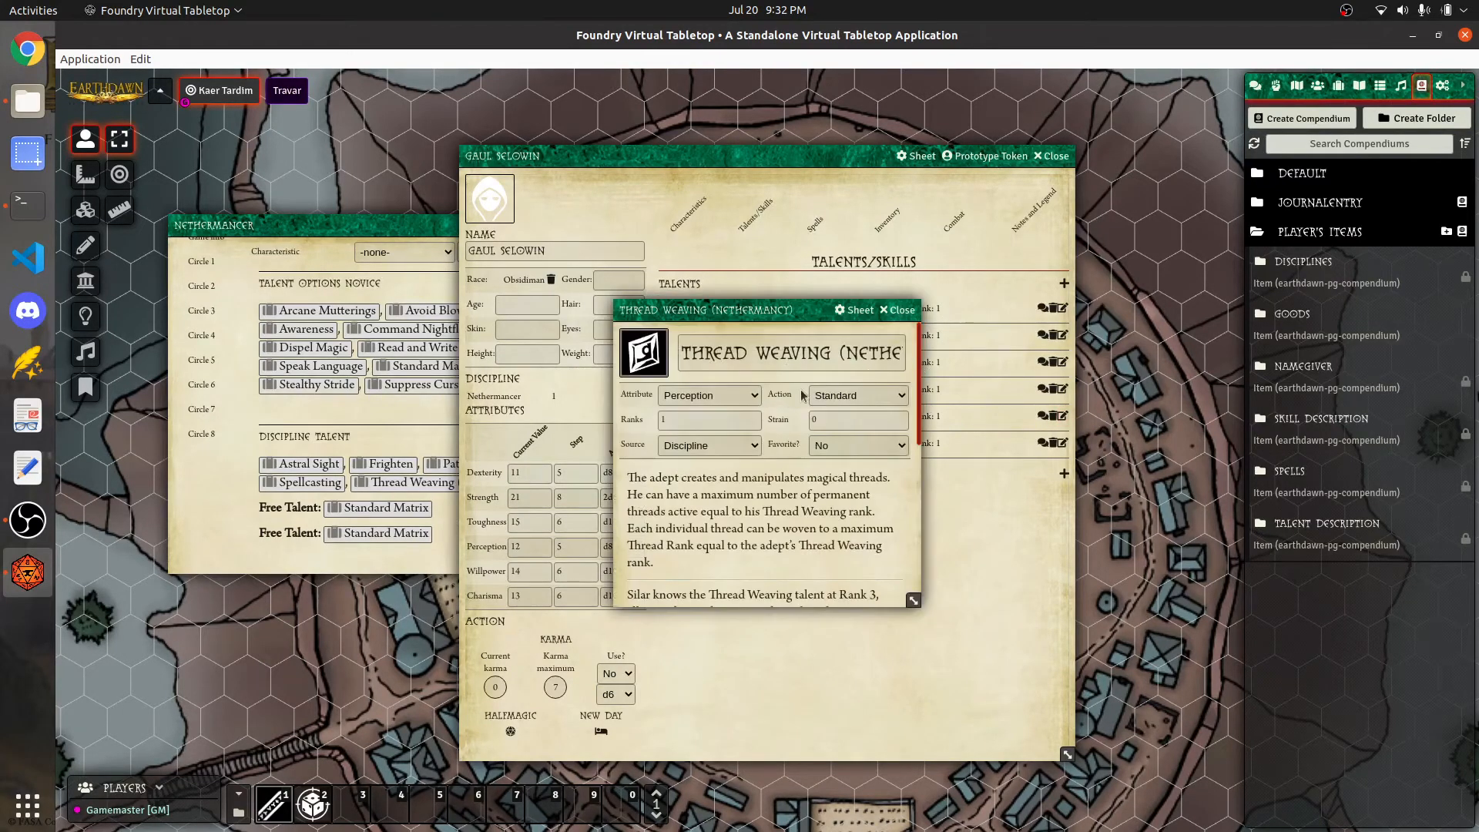
pyautogui.click(712, 421)
pyautogui.click(900, 310)
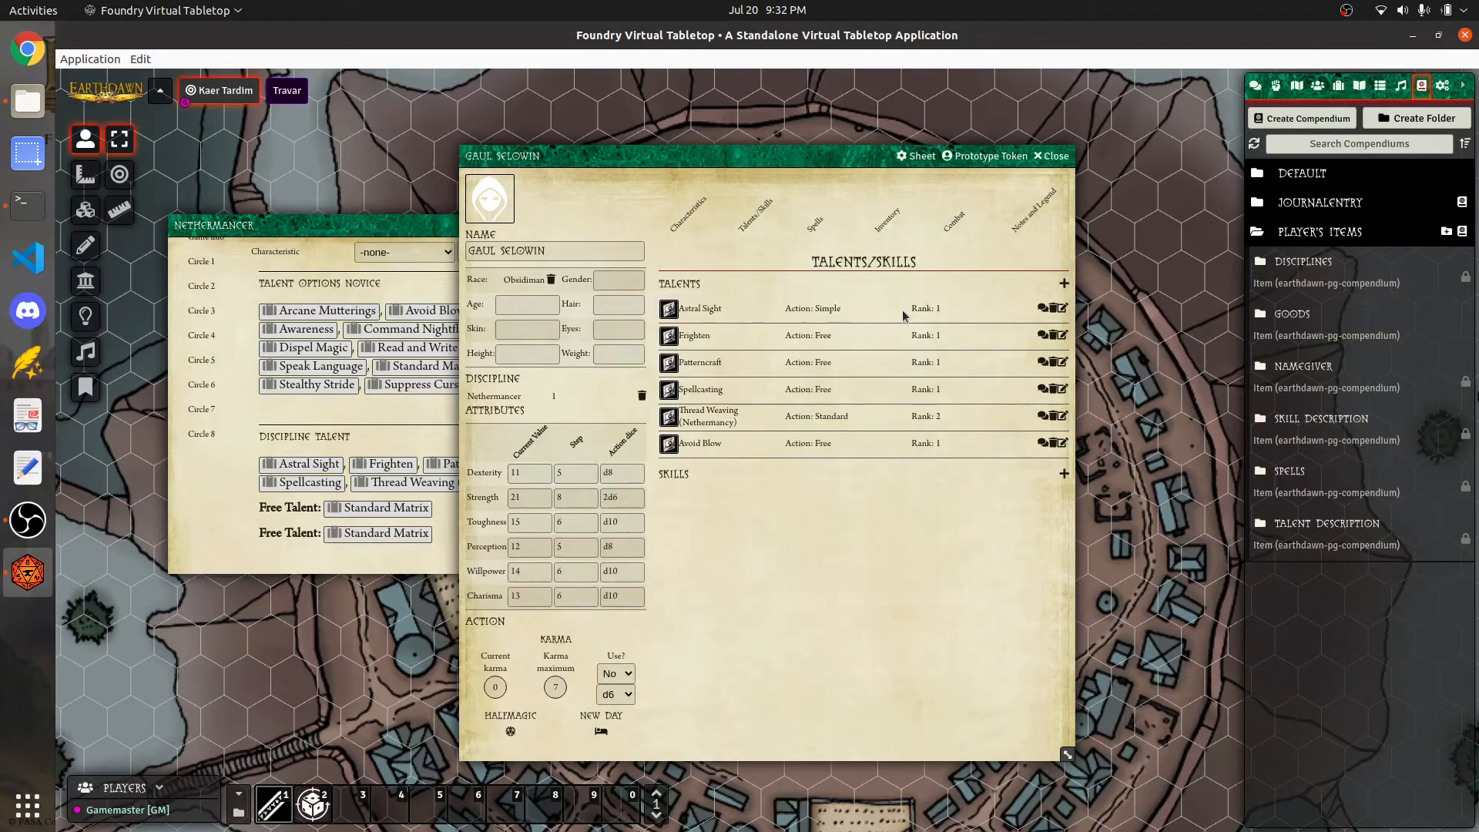
pyautogui.click(1065, 416)
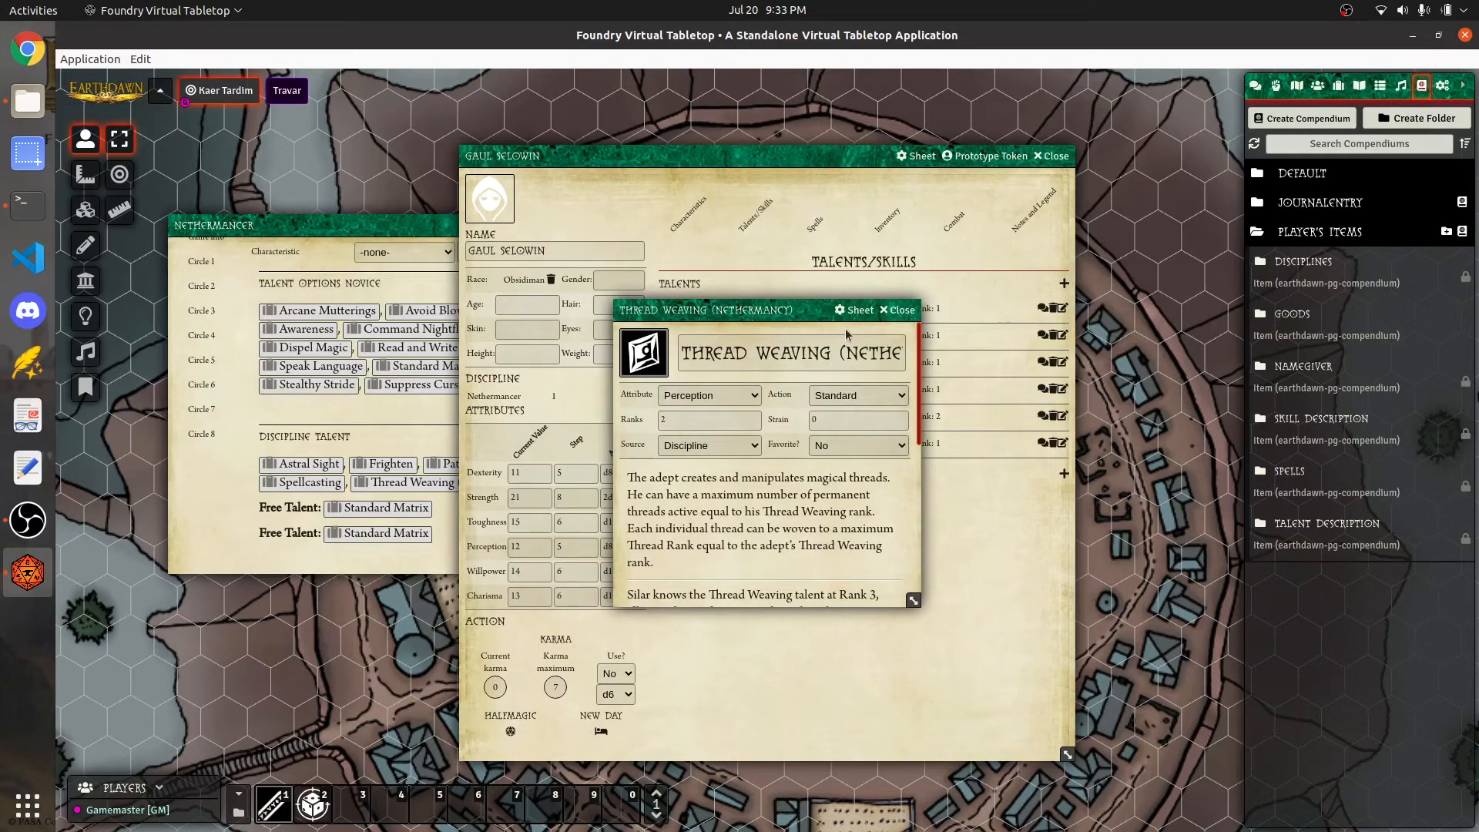
pyautogui.click(899, 310)
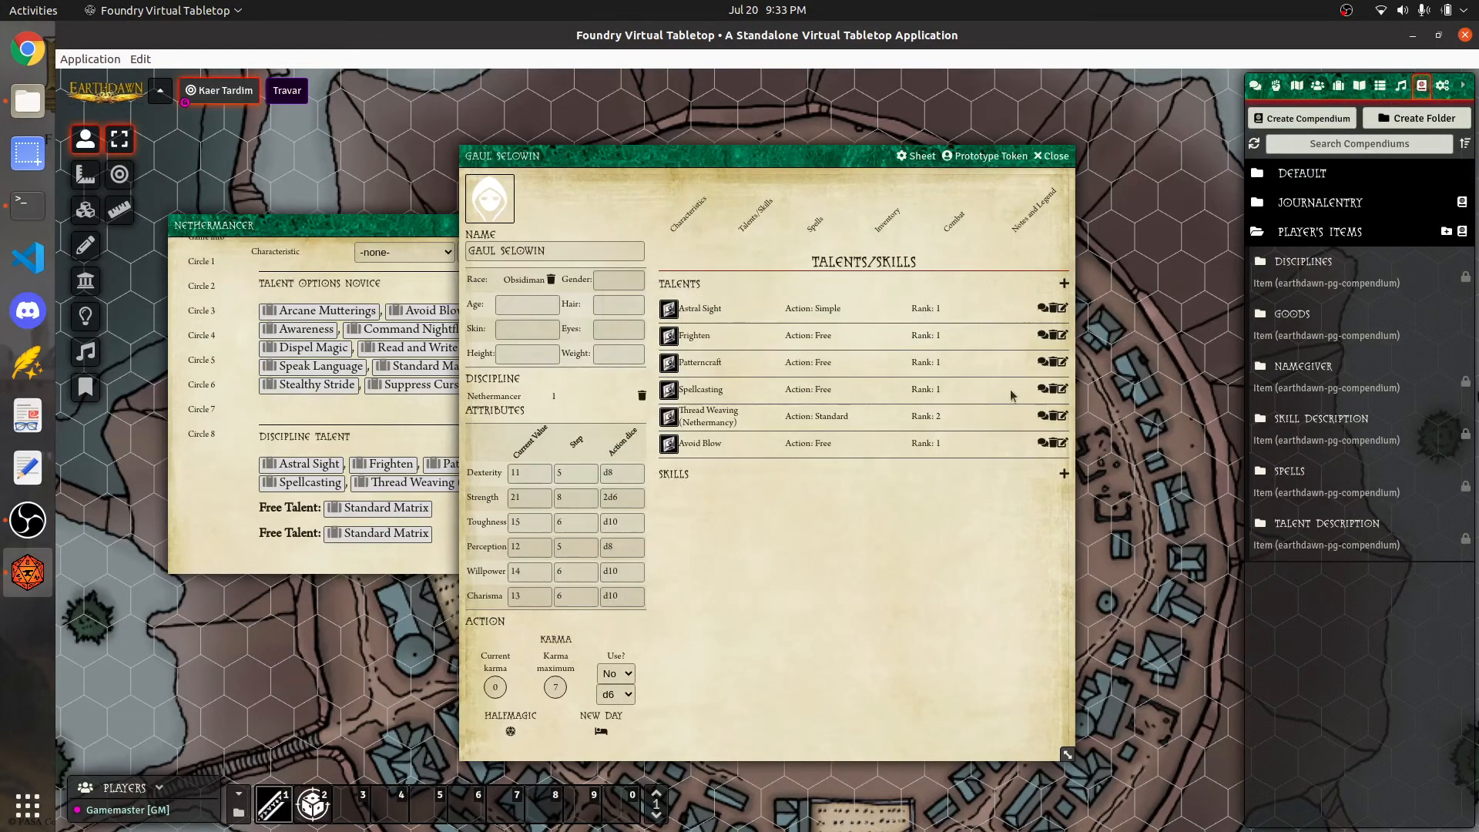
# Set the rank of the character's Spellcasting talent to 2
pyautogui.click(1063, 389)
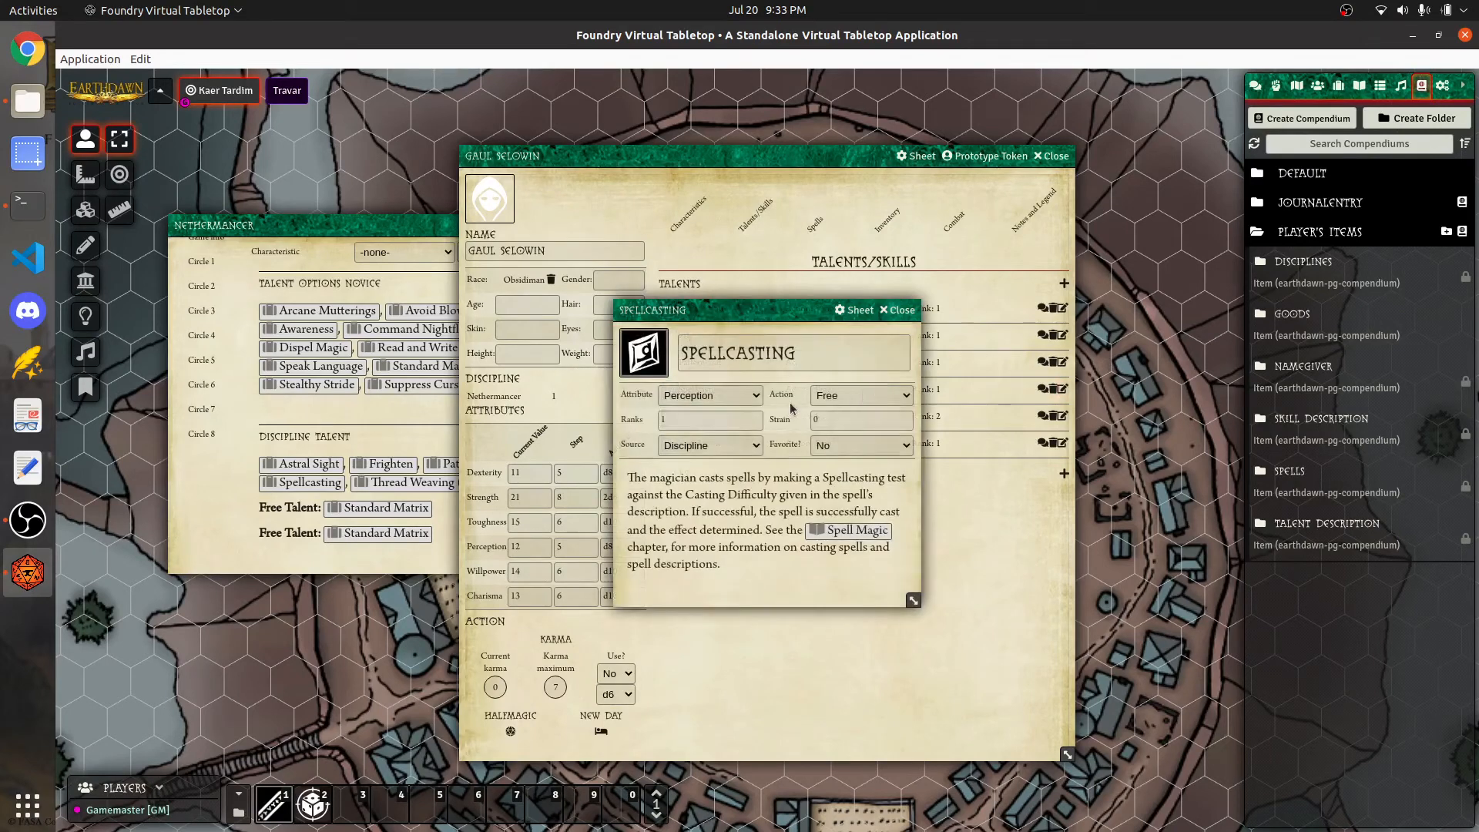
pyautogui.click(714, 417)
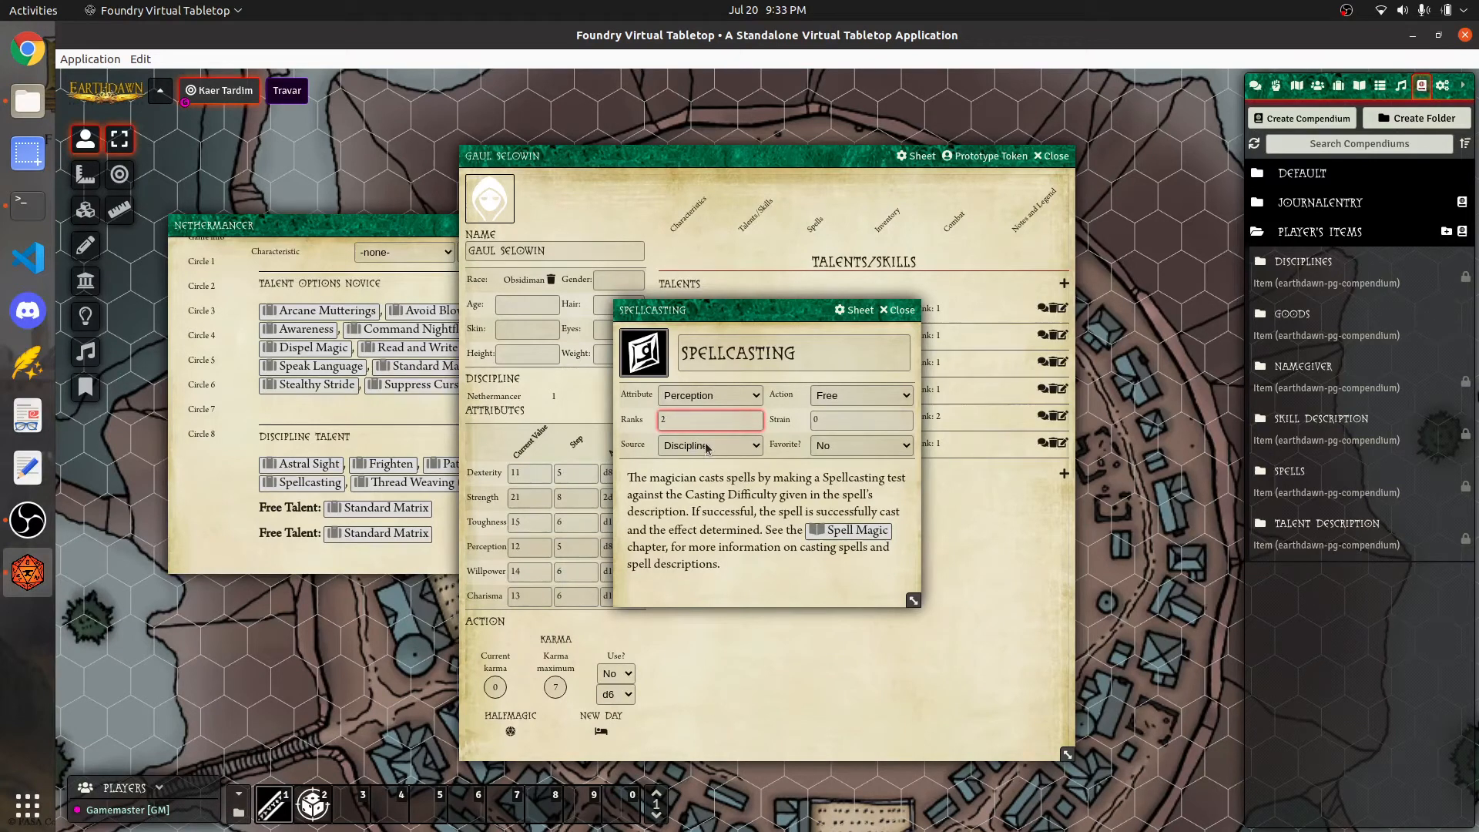
pyautogui.click(900, 311)
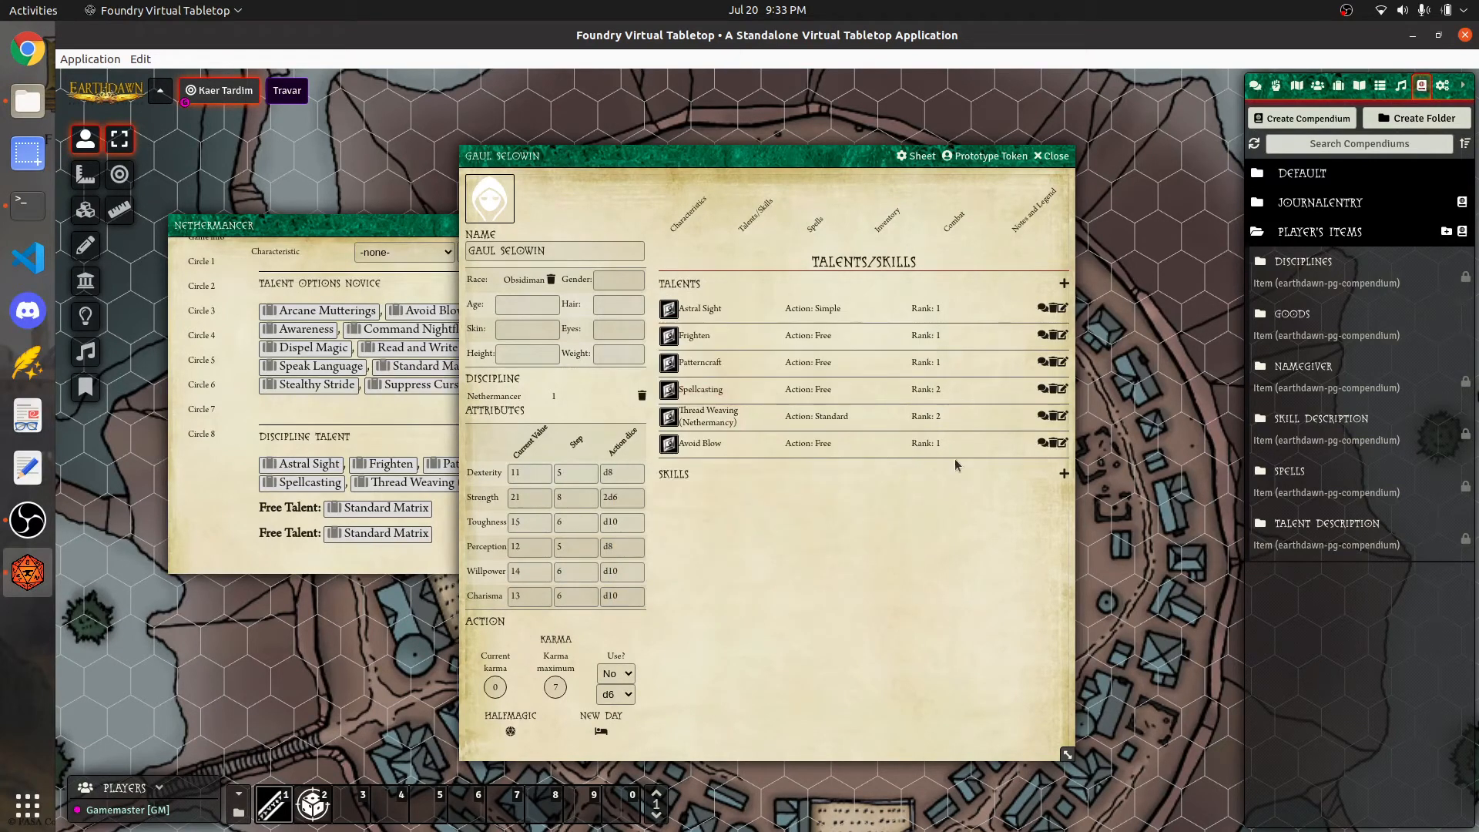
# Change the source of the character's Avoid Blow talent to Option
pyautogui.click(1062, 443)
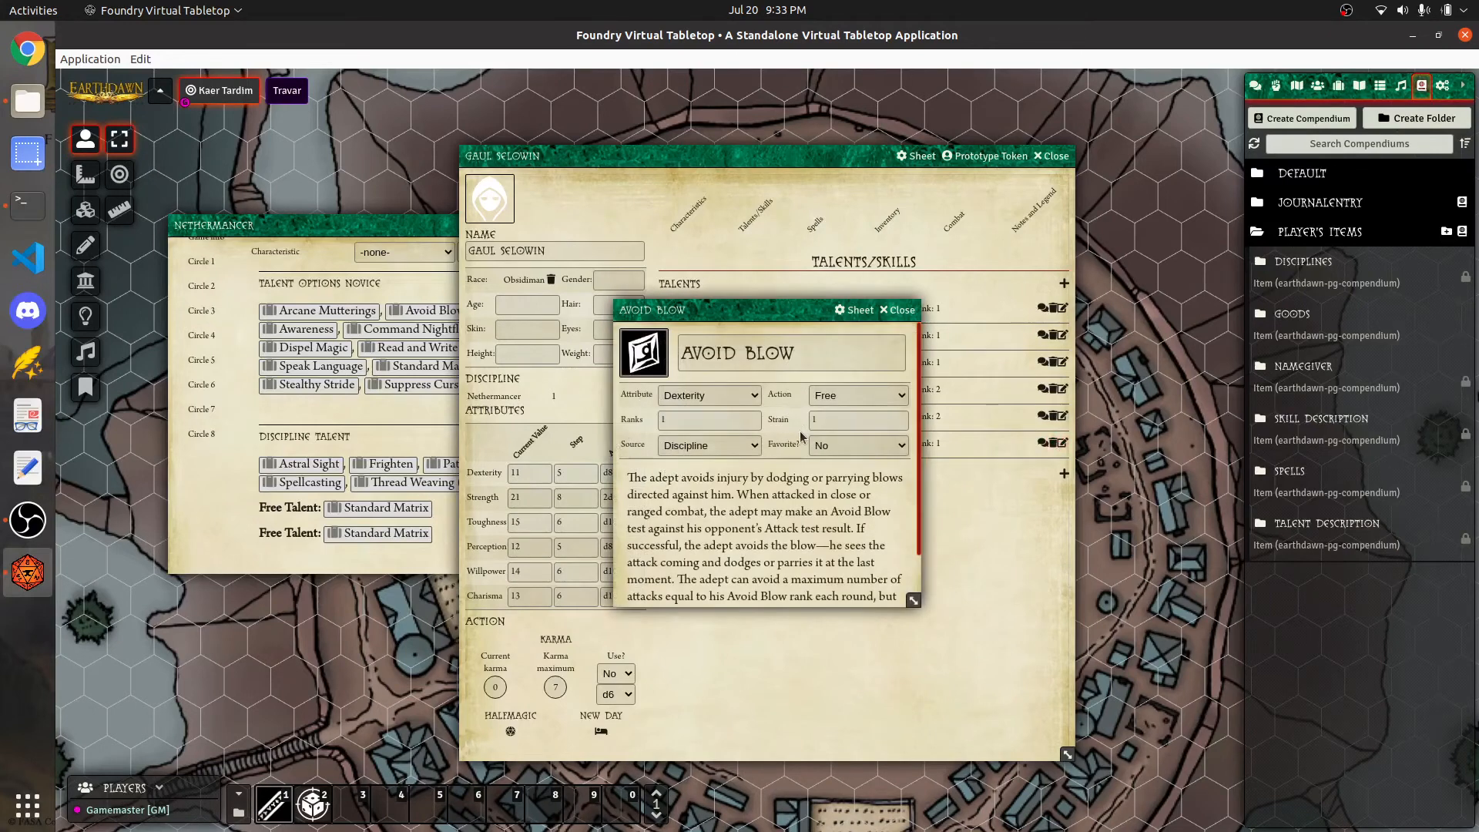
pyautogui.click(755, 446)
pyautogui.click(700, 489)
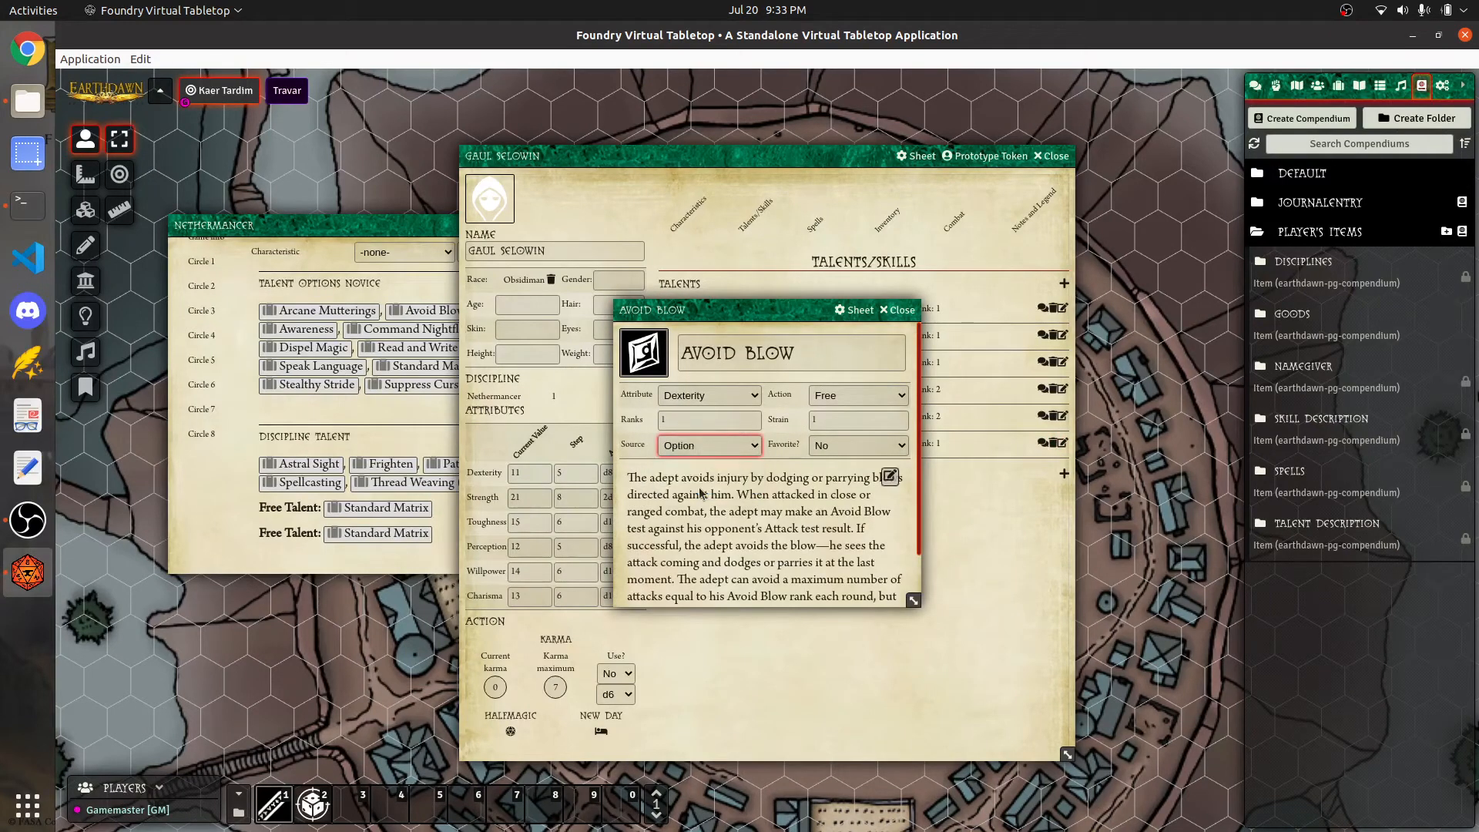
pyautogui.click(896, 309)
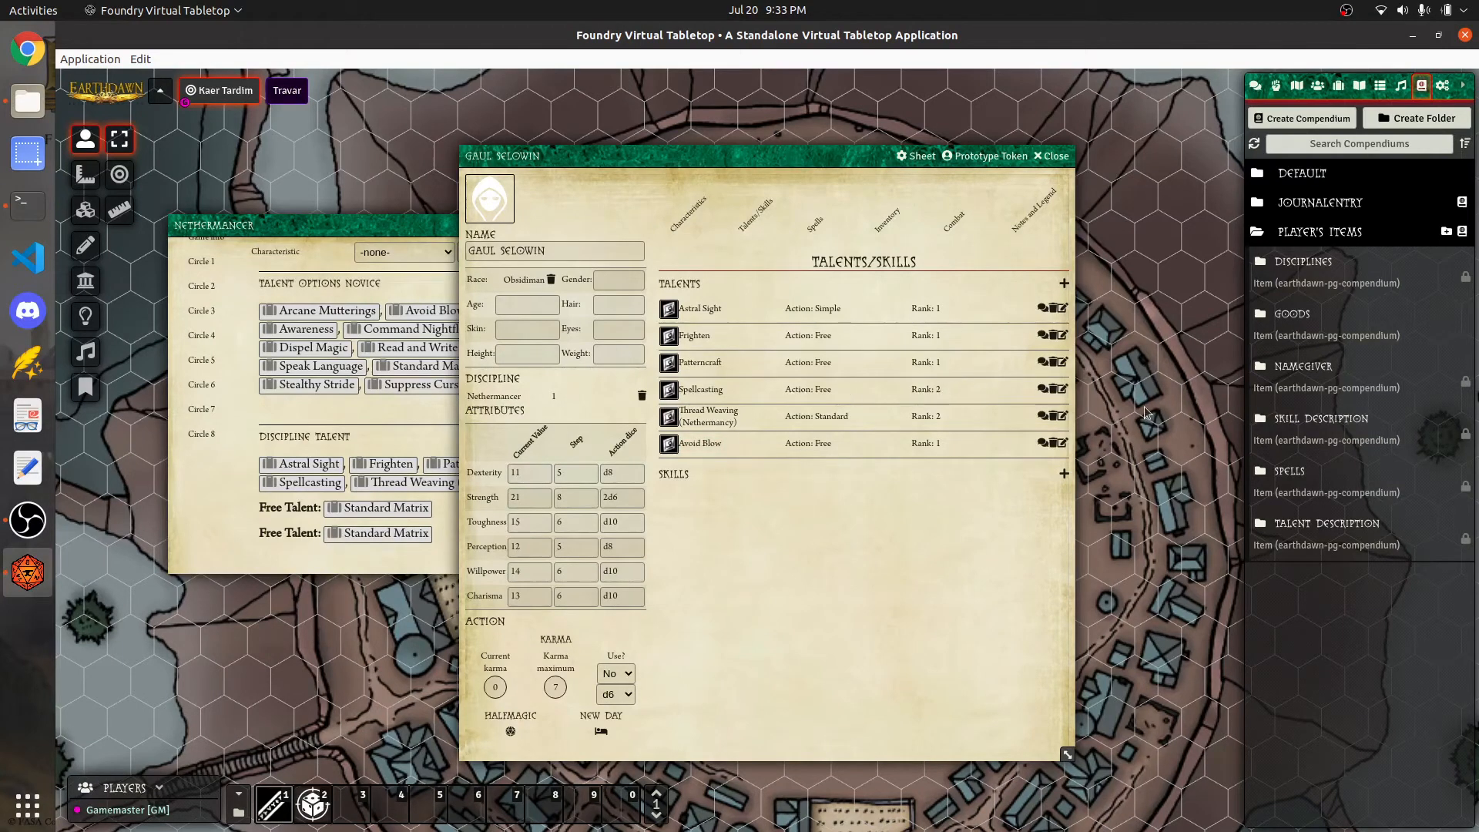
# Add the Artisan Skill (Acting) and Read/Write Language skills from the Skill Description compendium to the character
pyautogui.click(1312, 421)
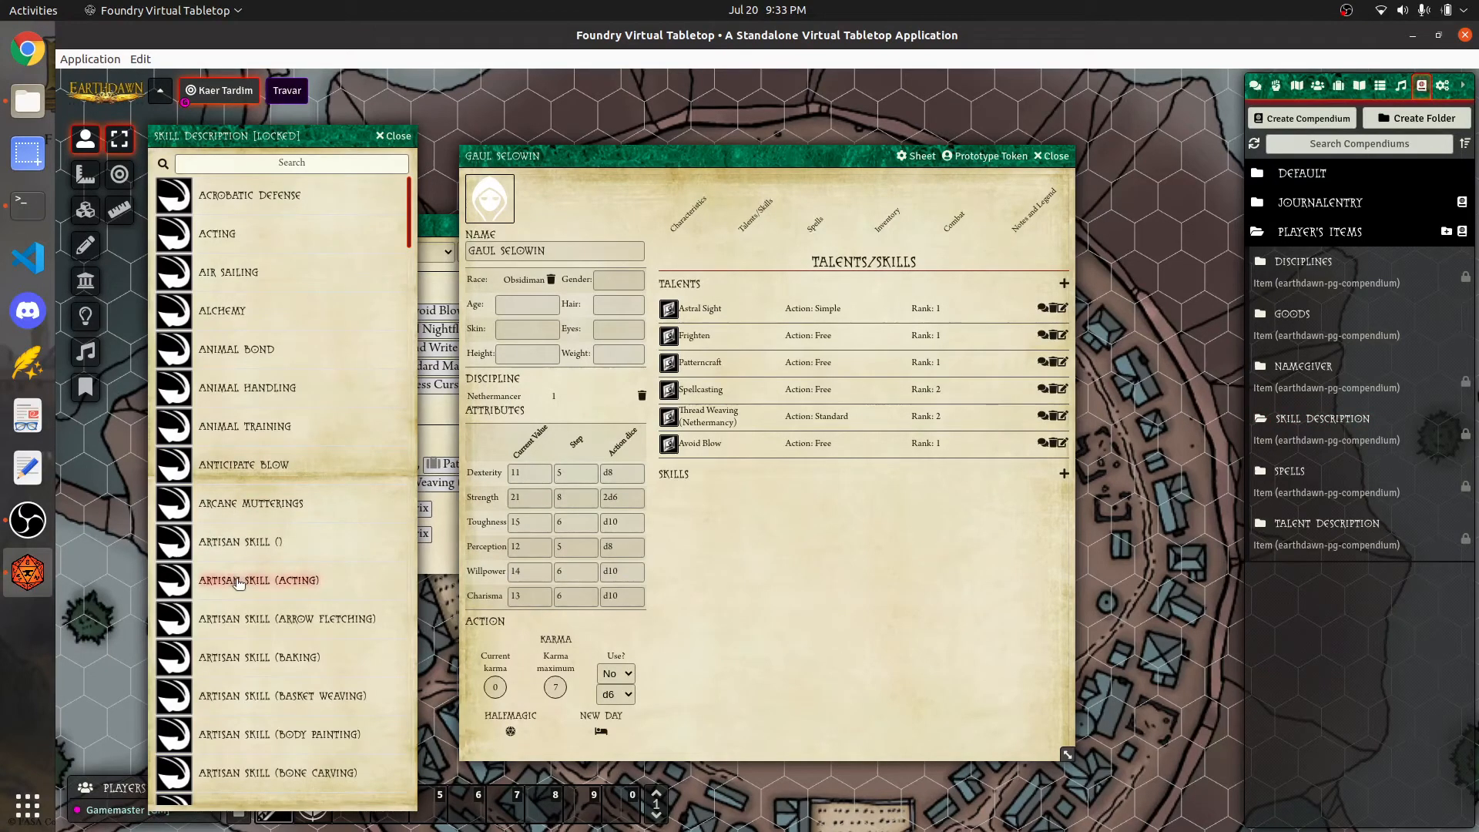
pyautogui.moveTo(239, 584); pyautogui.dragTo(774, 510)
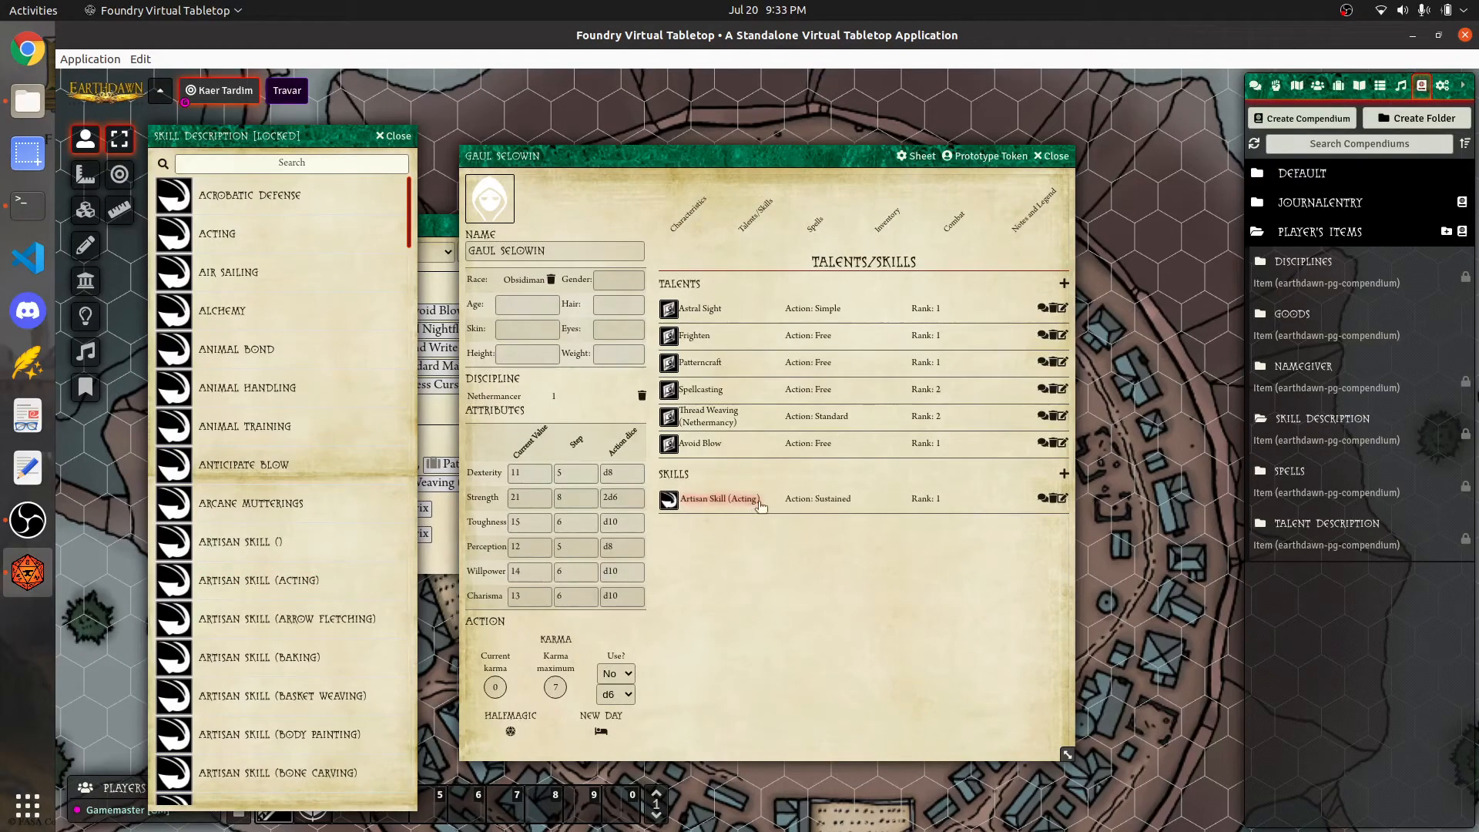
pyautogui.click(311, 164)
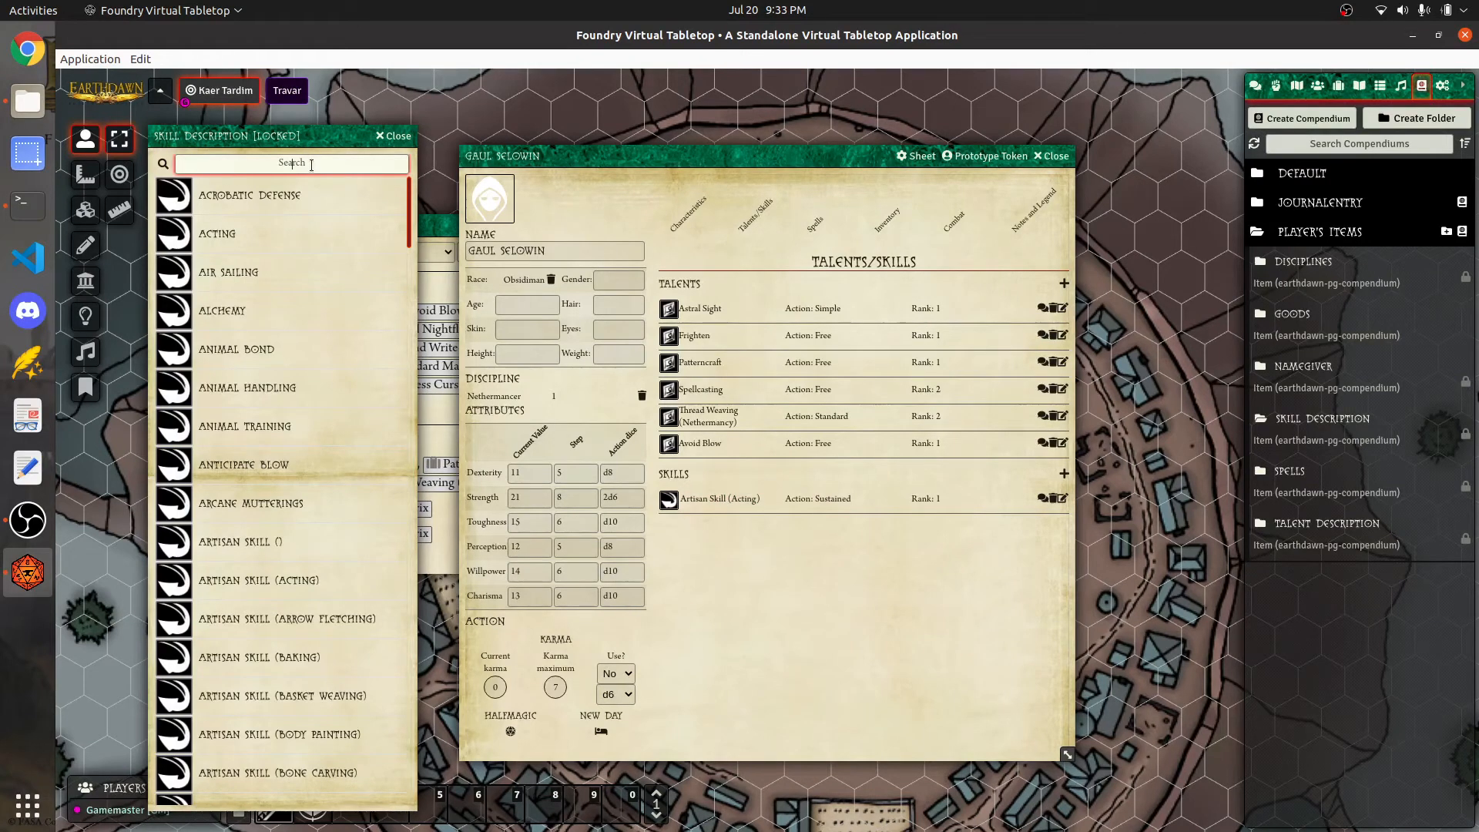
pyautogui.write('Read')
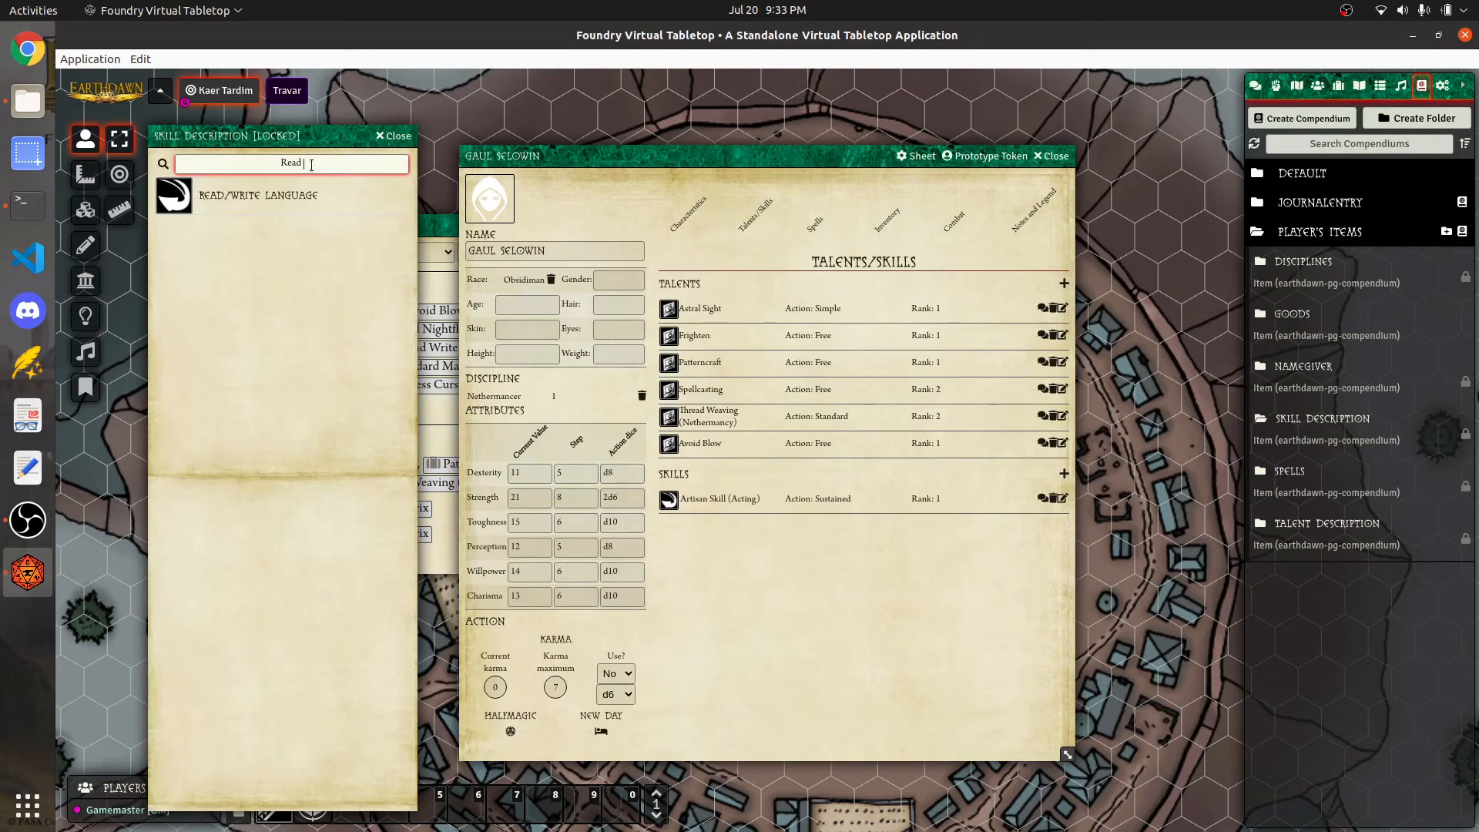
pyautogui.moveTo(283, 193); pyautogui.dragTo(821, 595)
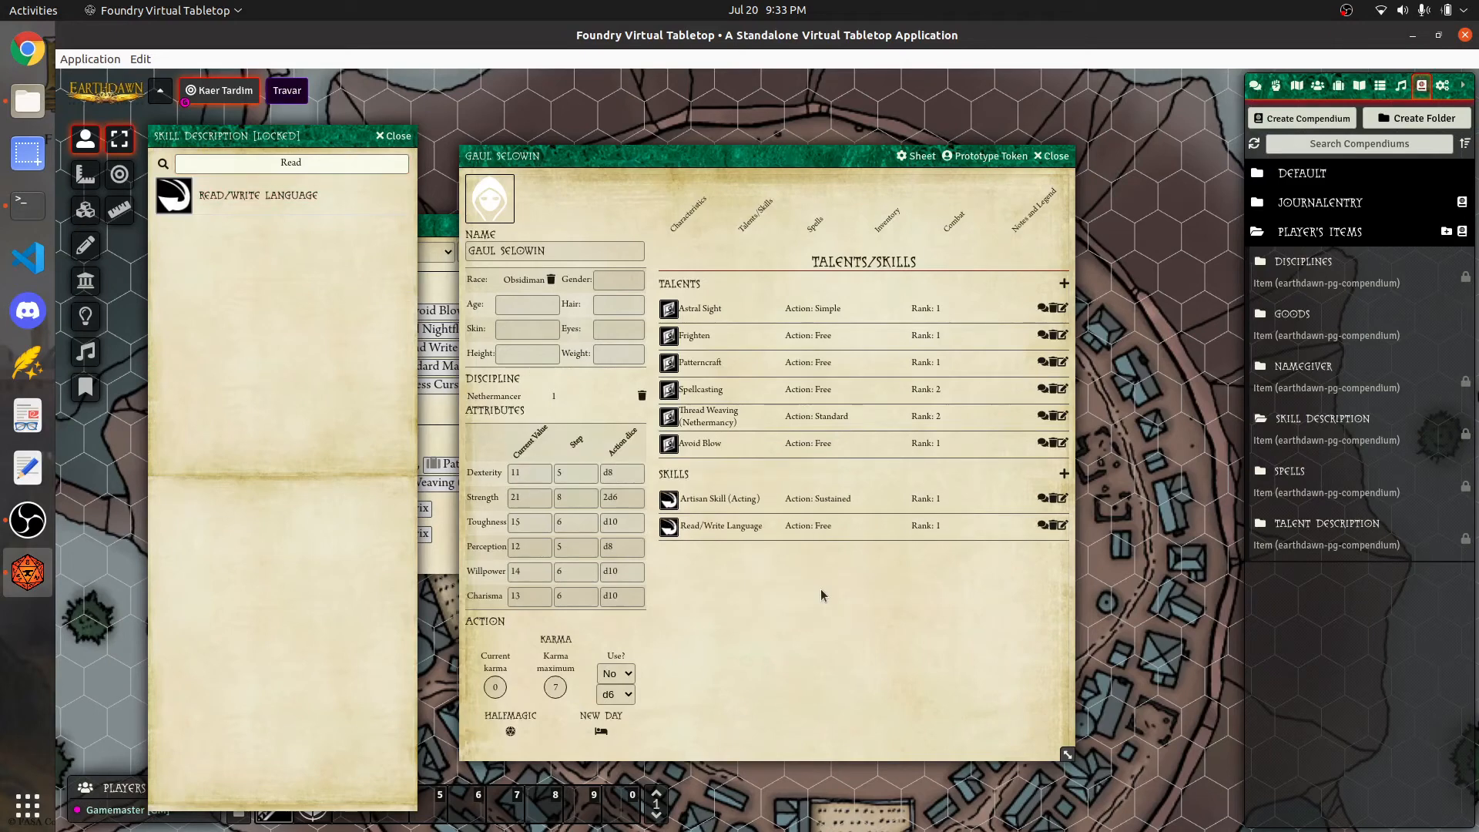
# Review the Read/Write Language skill's description and its linked rules on learning languages and improving skill ranks
pyautogui.click(1064, 526)
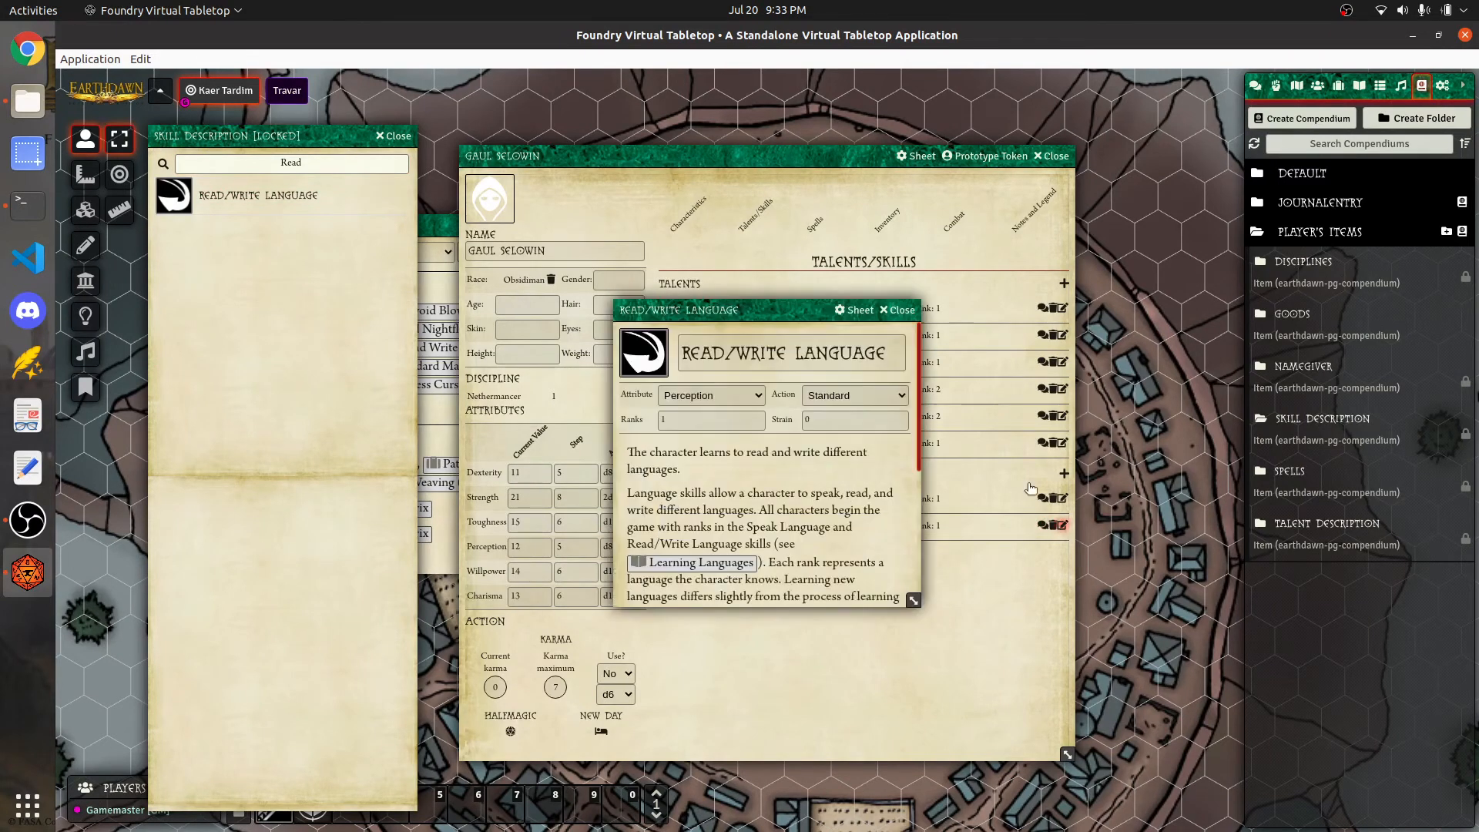
pyautogui.scroll(-3, 785, 491)
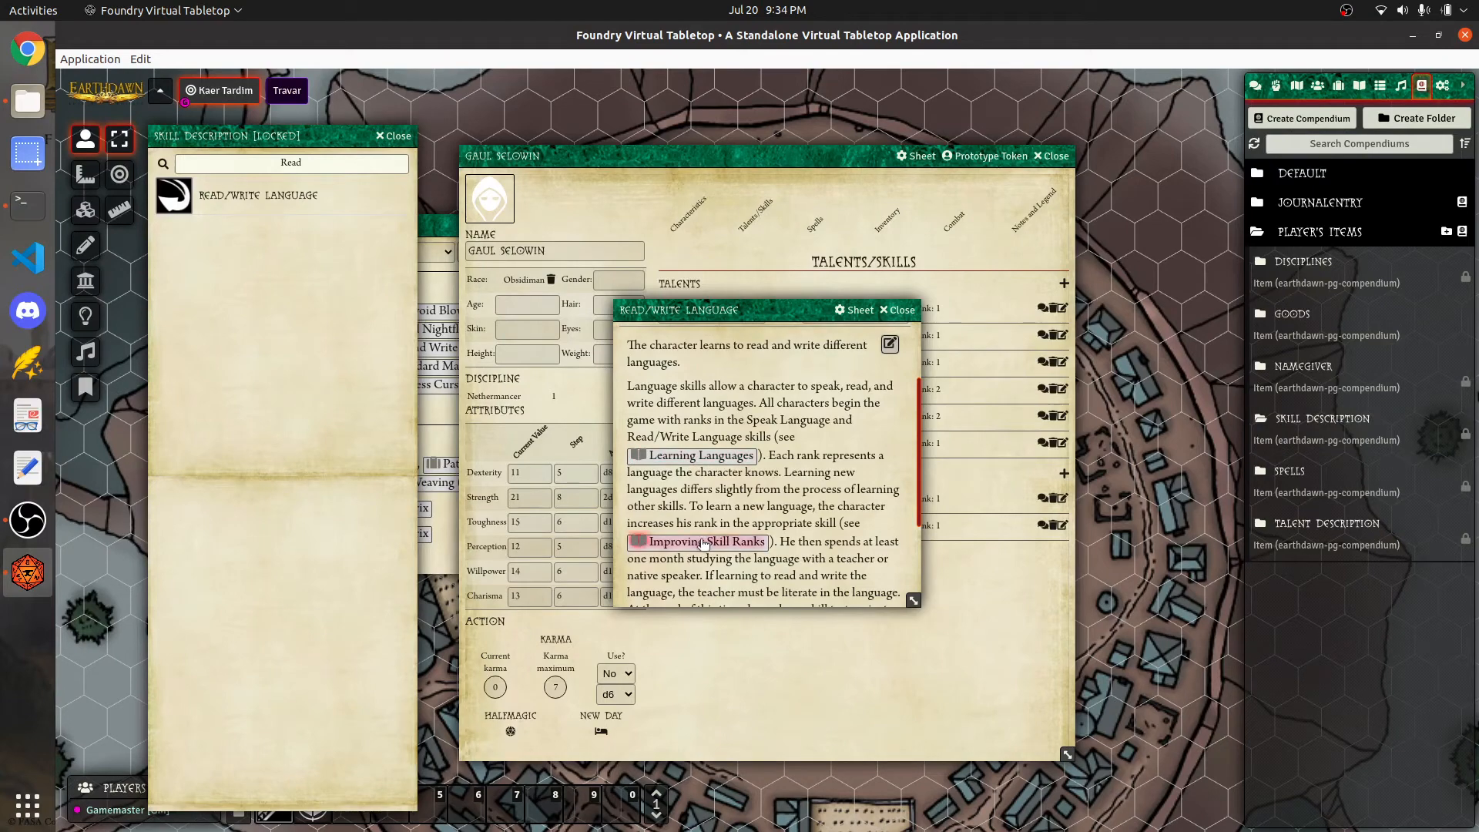
pyautogui.click(720, 457)
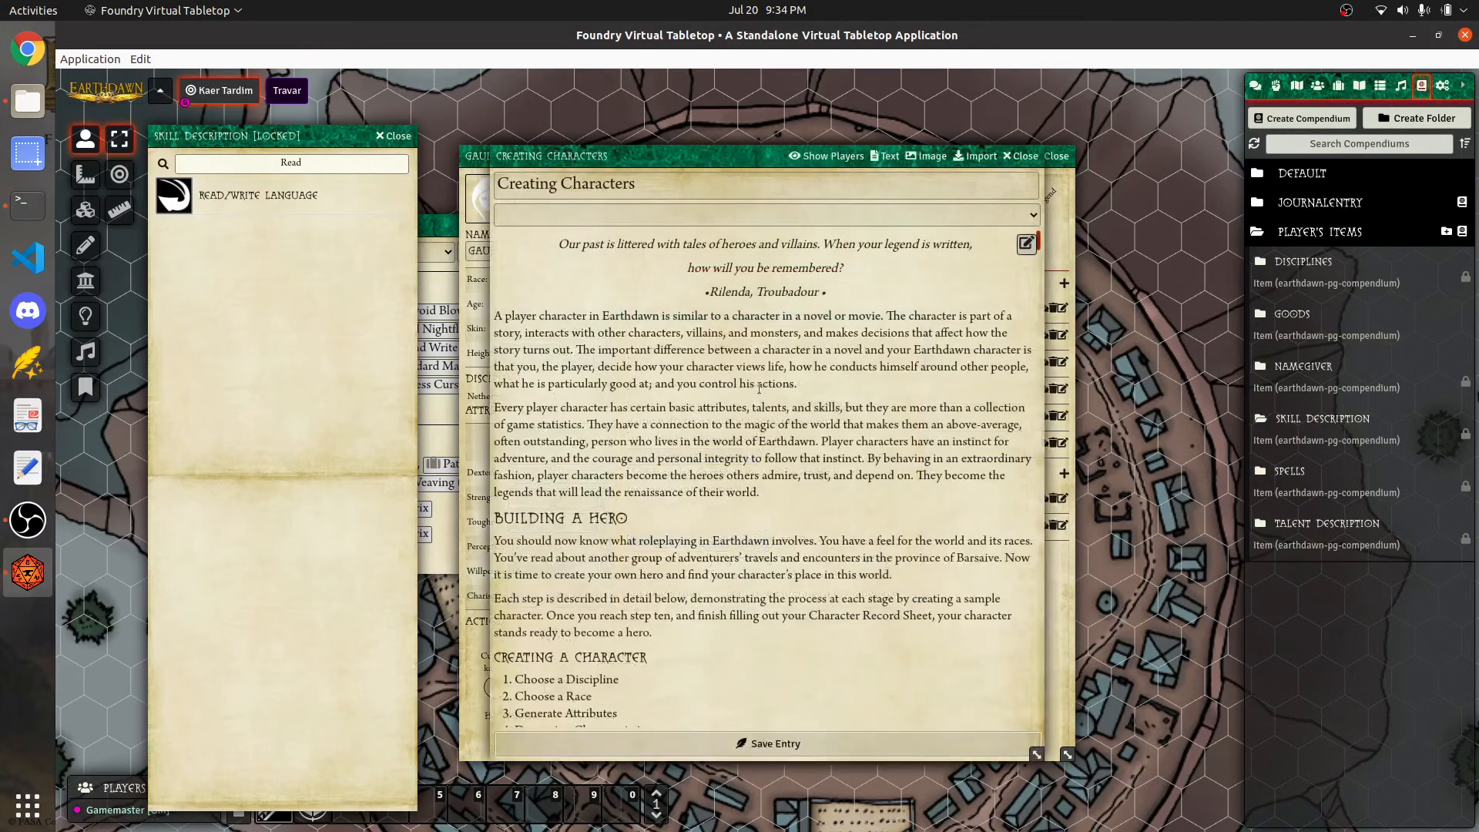
pyautogui.click(1018, 158)
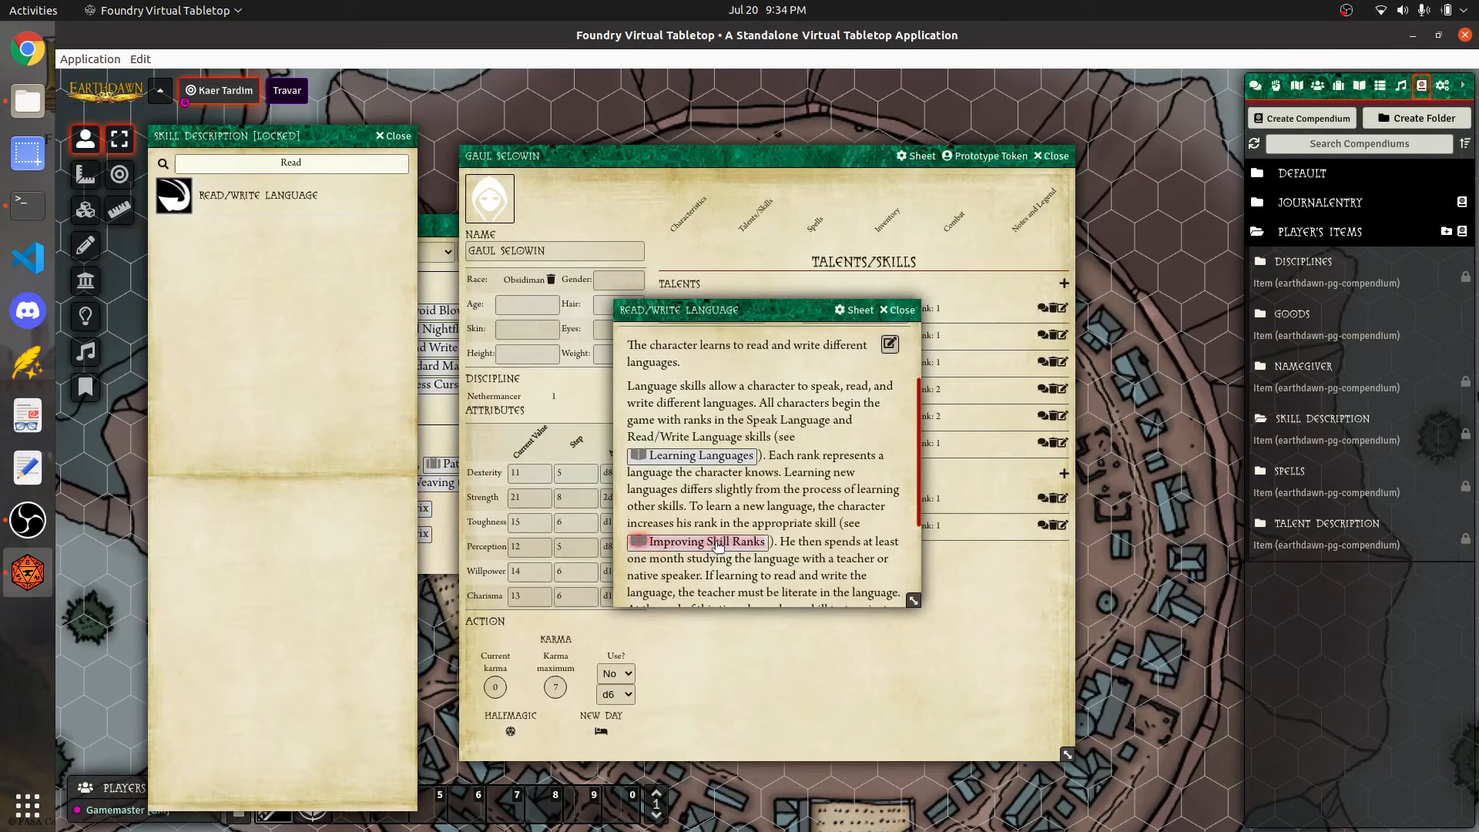
pyautogui.click(718, 542)
pyautogui.scroll(-1, 634, 478)
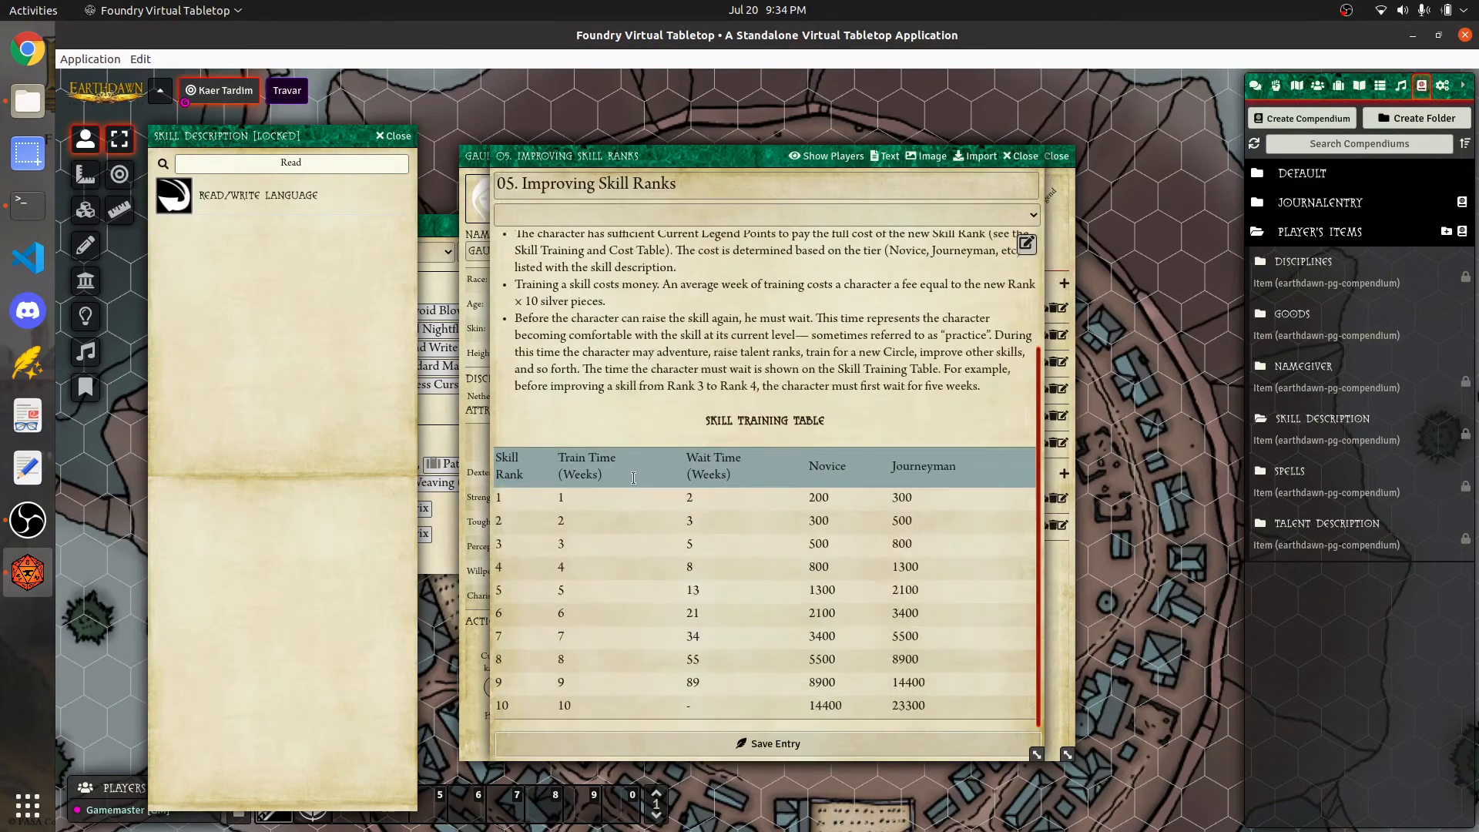
pyautogui.scroll(4, 633, 479)
pyautogui.press('Escape')
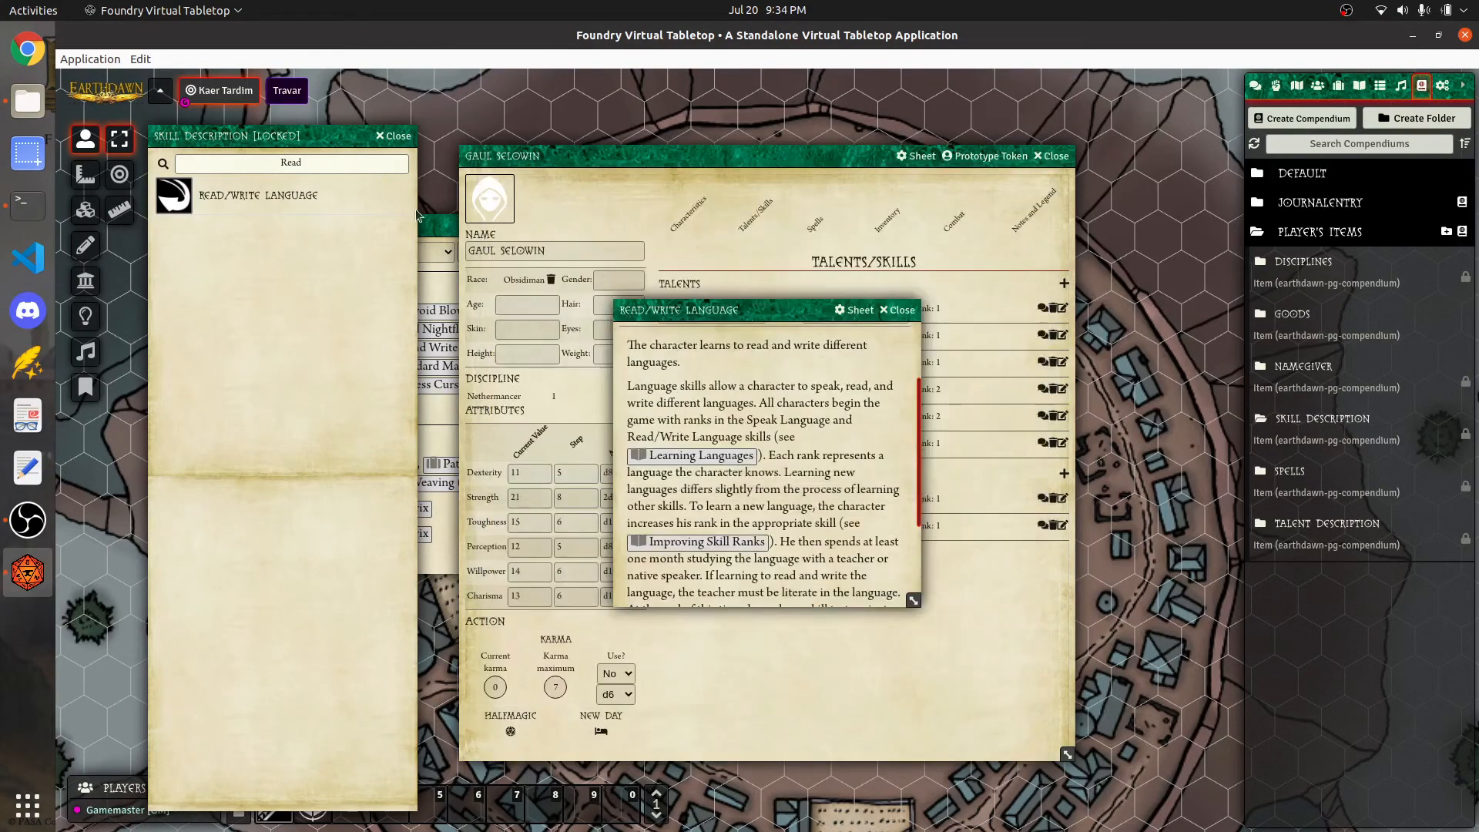
pyautogui.click(896, 309)
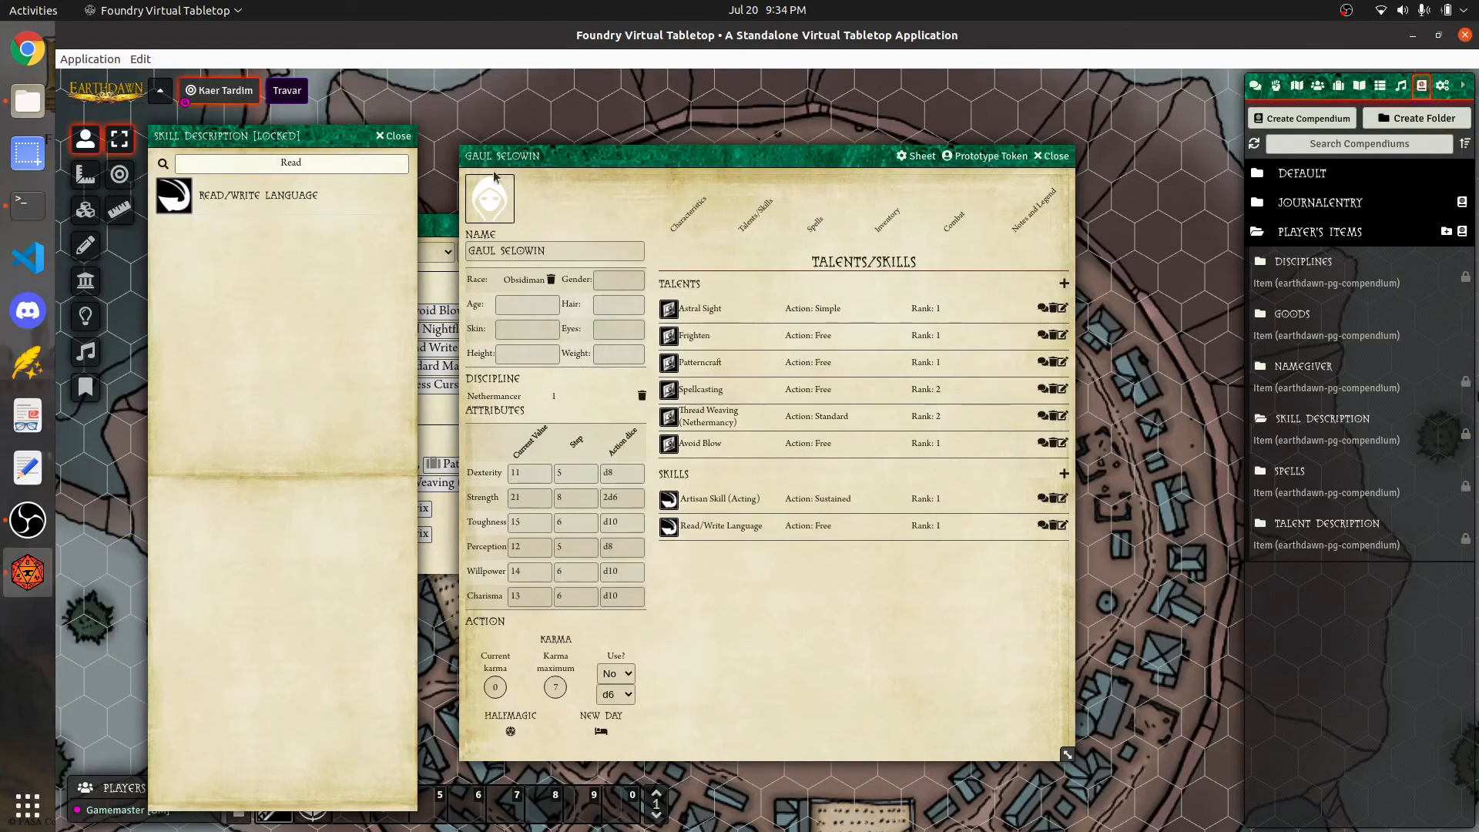
# Add the Crystal Ringlet armor from the Goods compendium to the character
pyautogui.click(947, 229)
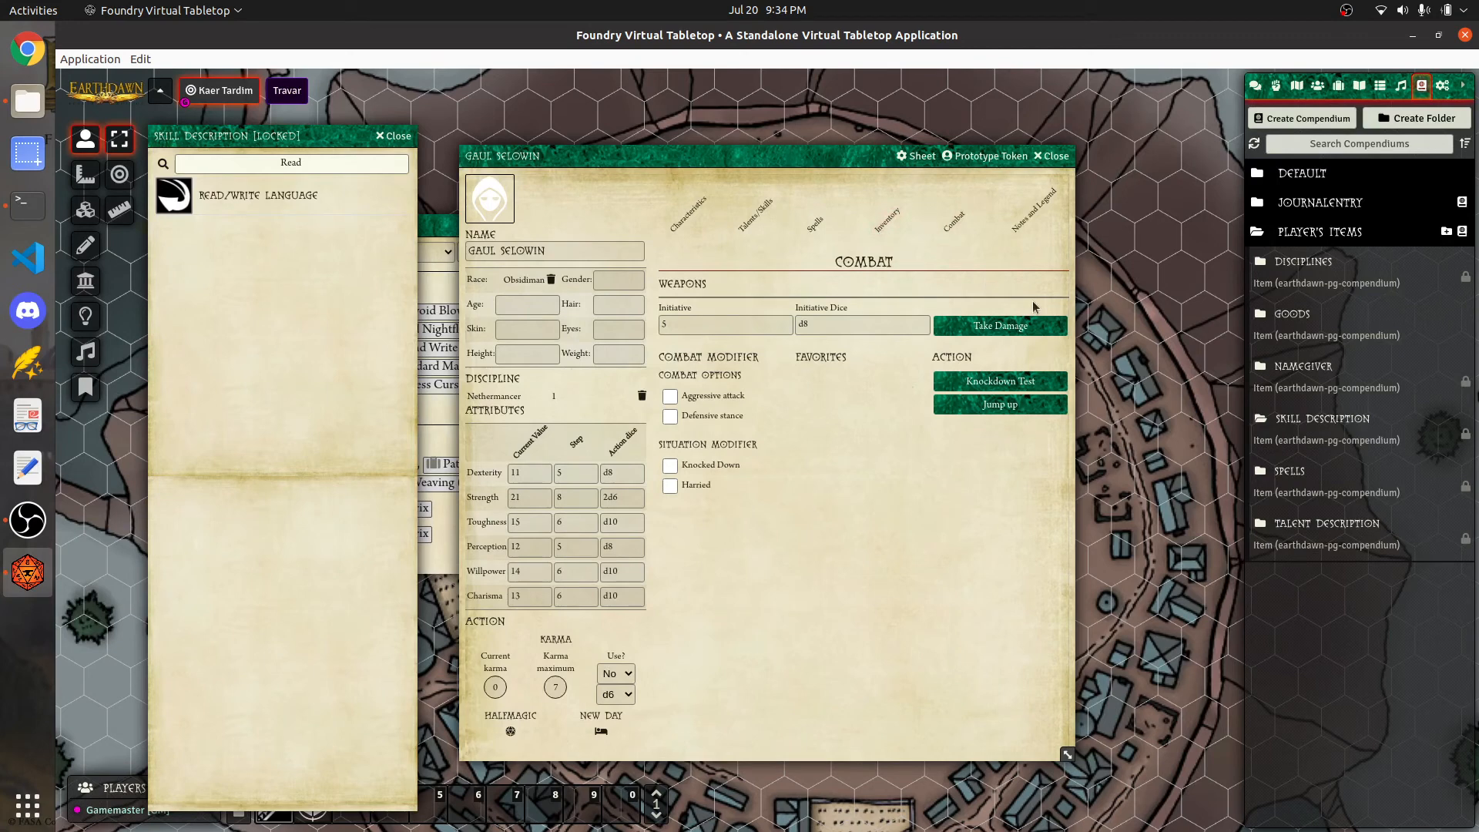
pyautogui.click(1294, 313)
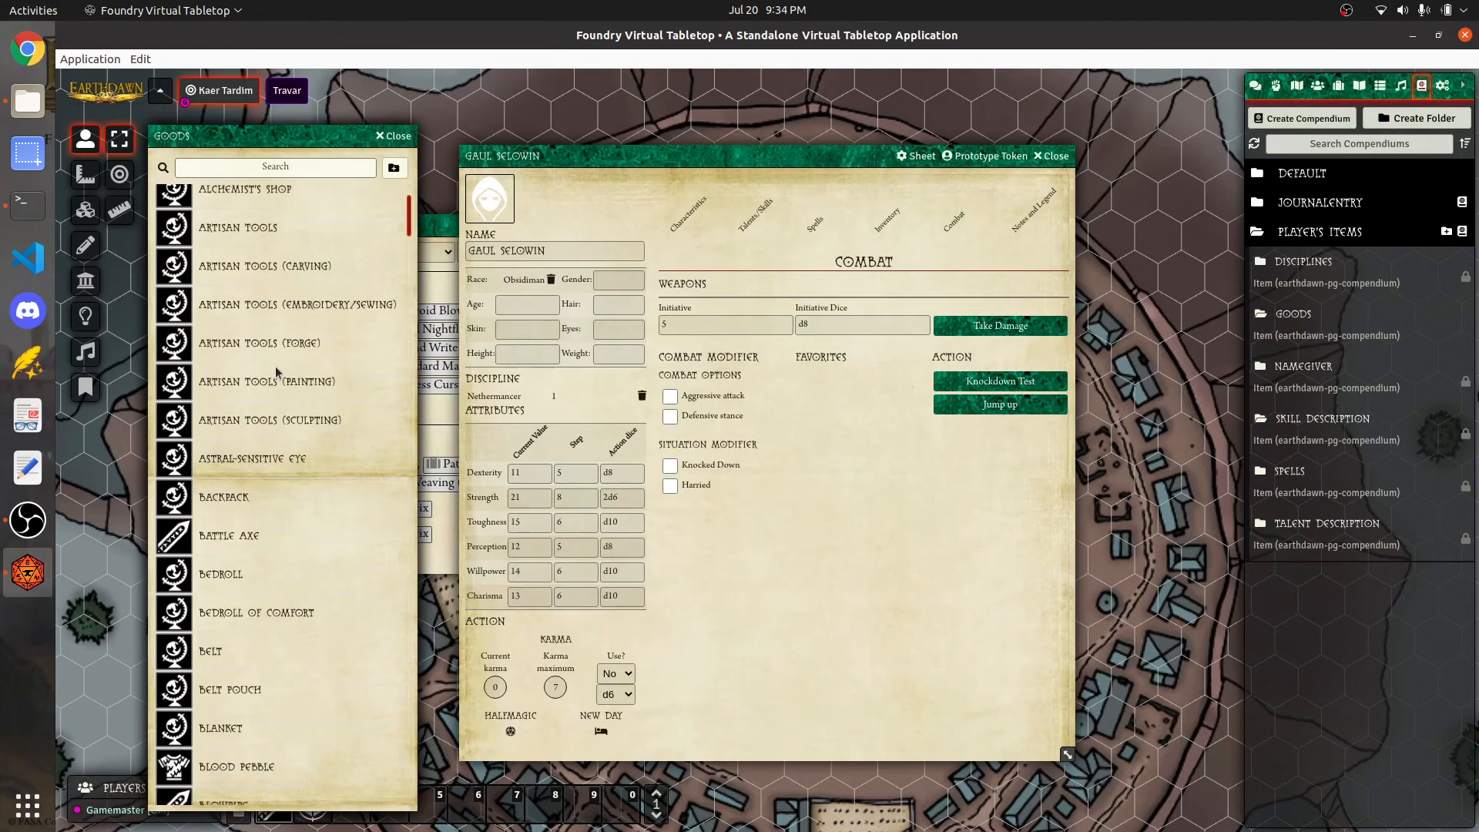
pyautogui.scroll(-7, 275, 367)
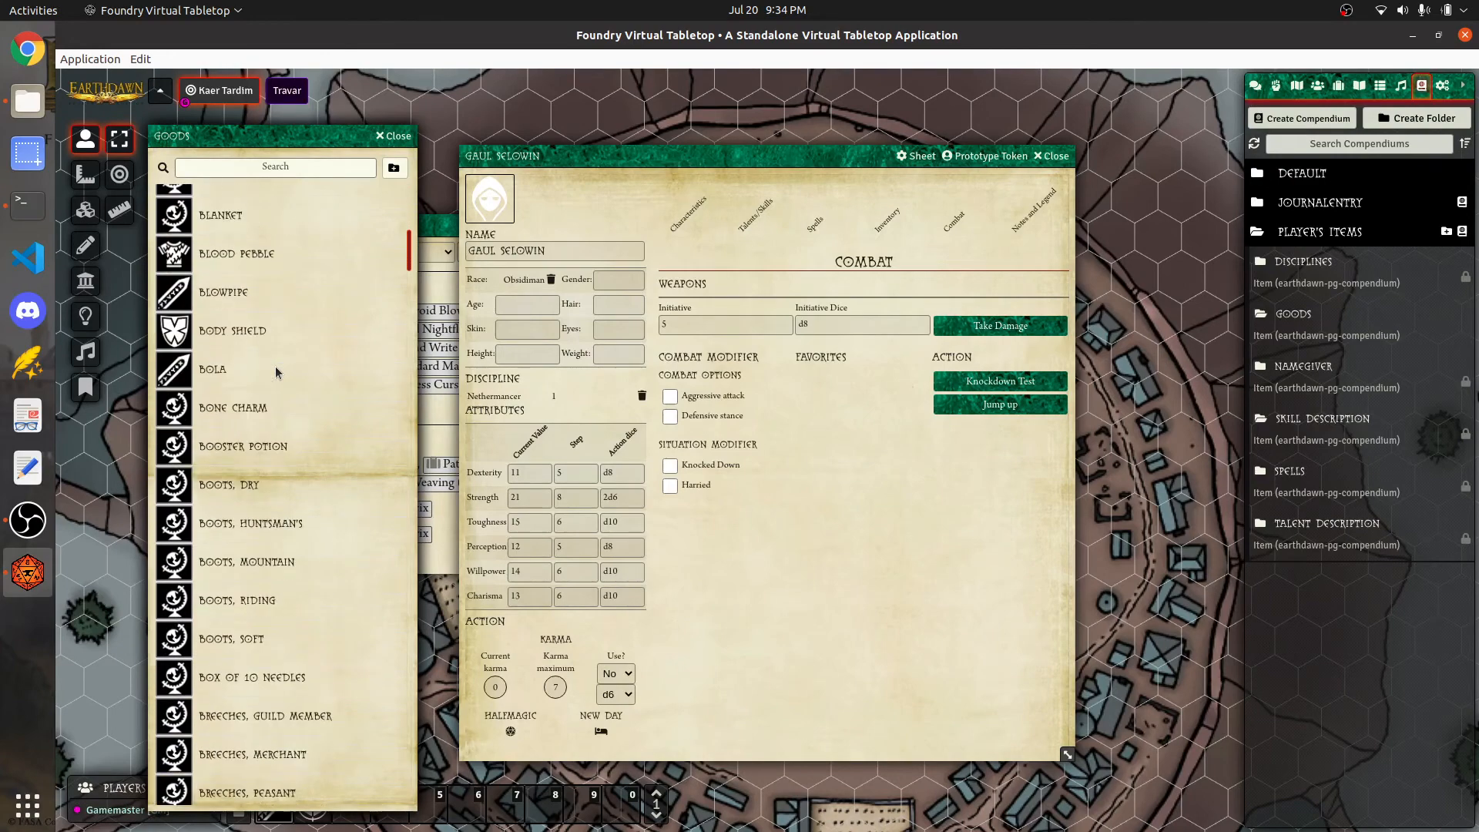
pyautogui.scroll(-15, 275, 367)
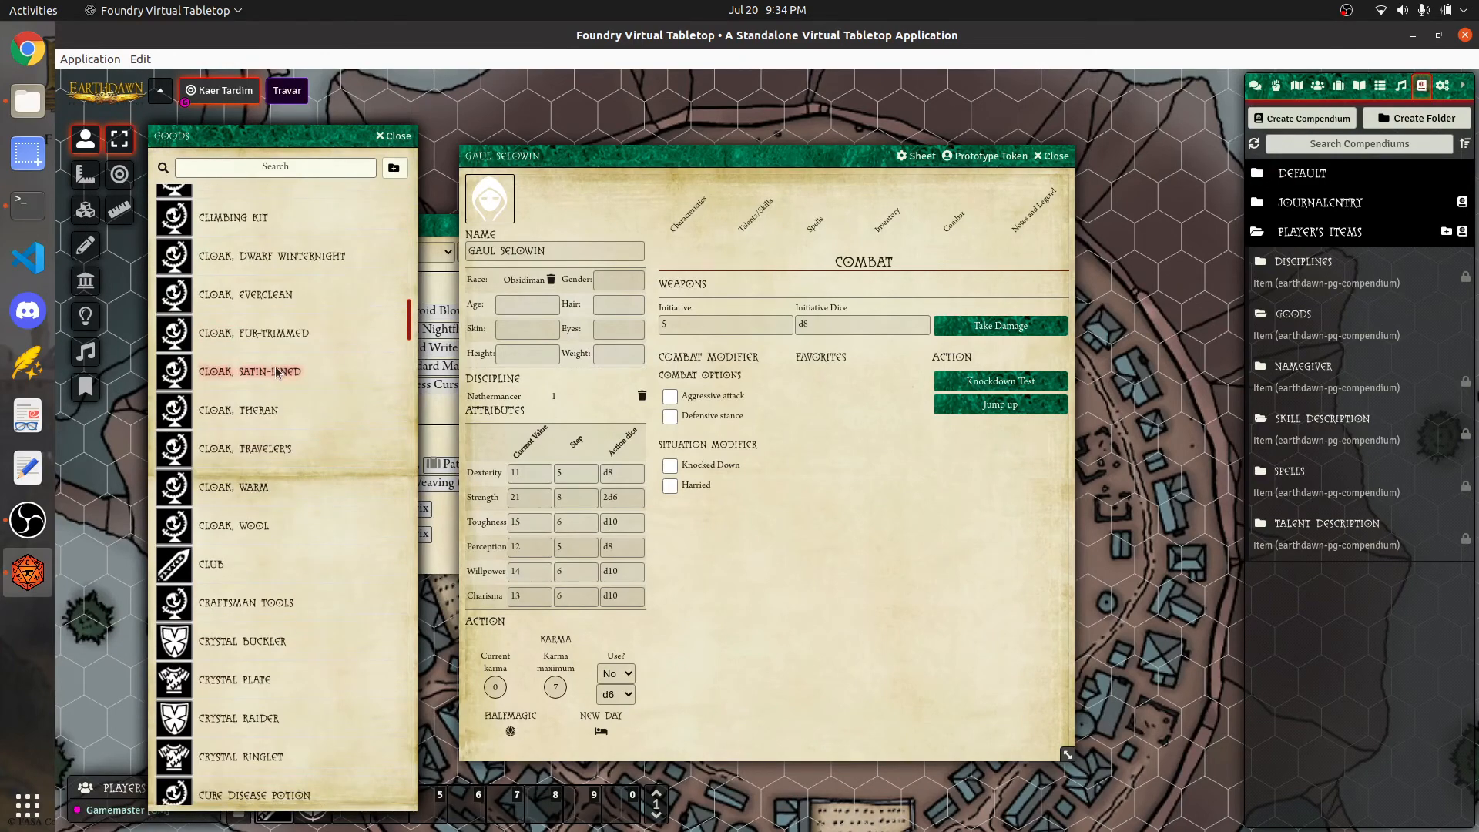
pyautogui.scroll(-5, 277, 372)
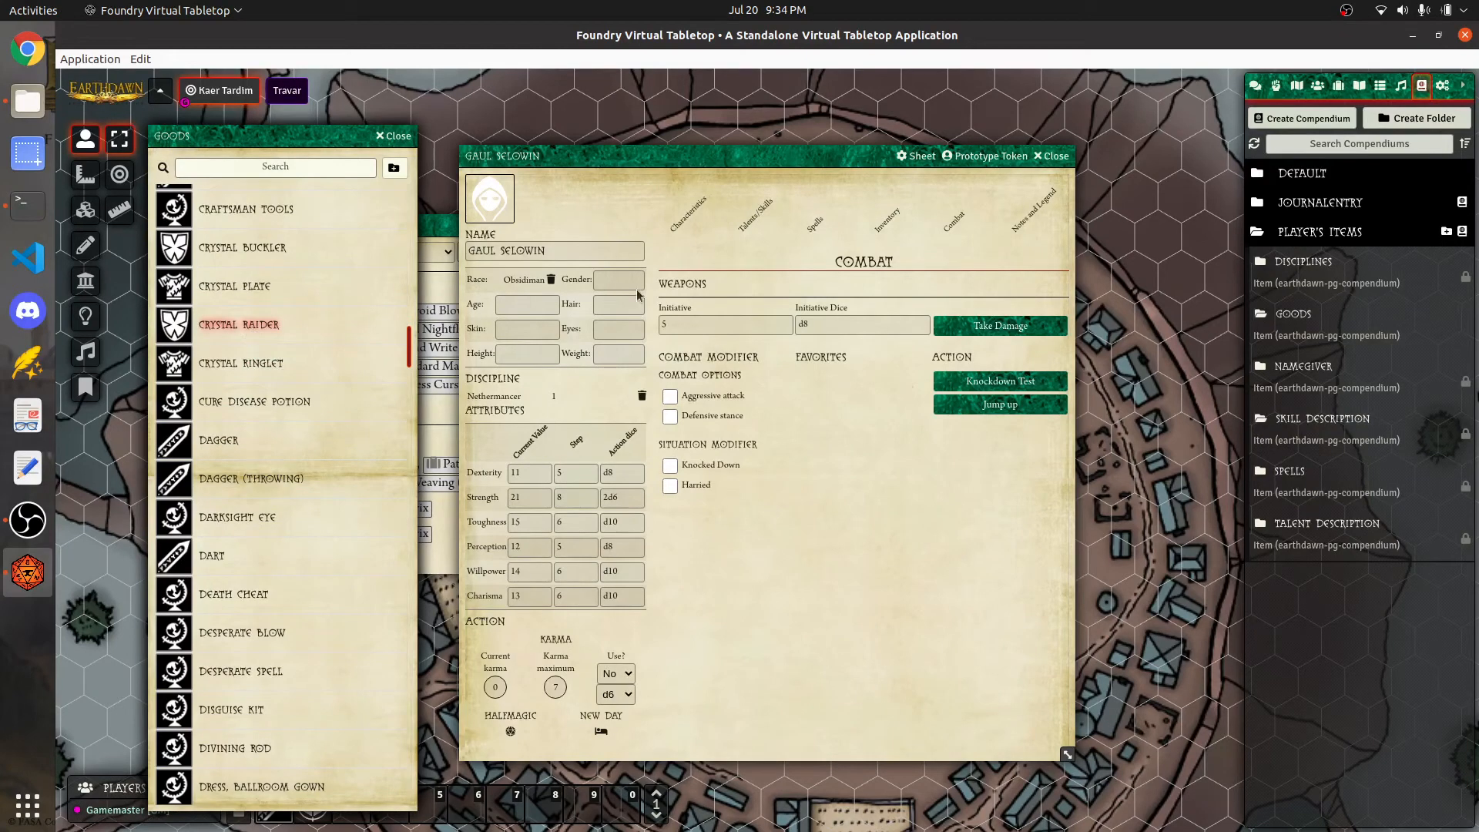
pyautogui.click(688, 223)
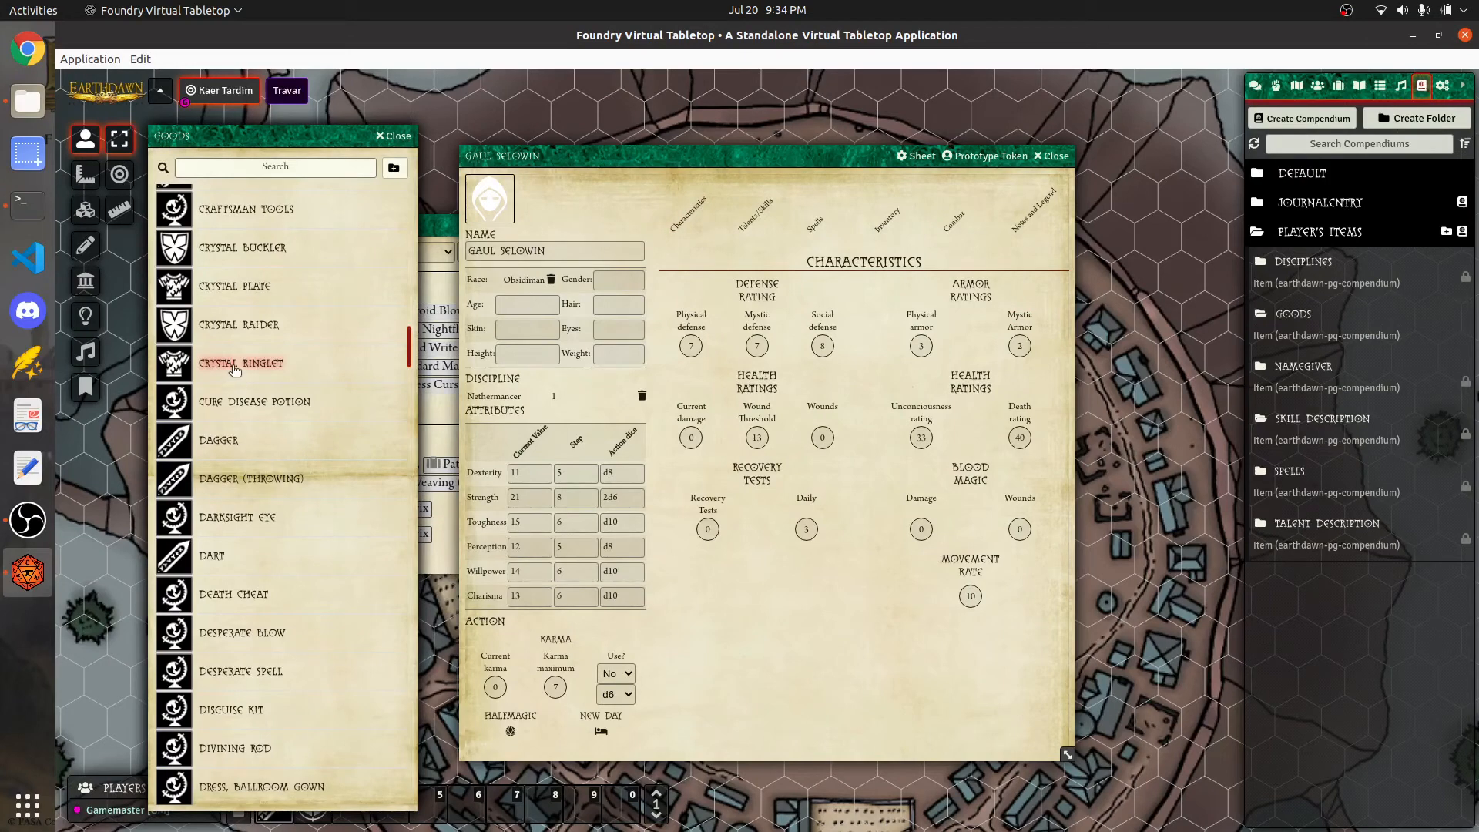
pyautogui.moveTo(235, 370); pyautogui.dragTo(698, 471)
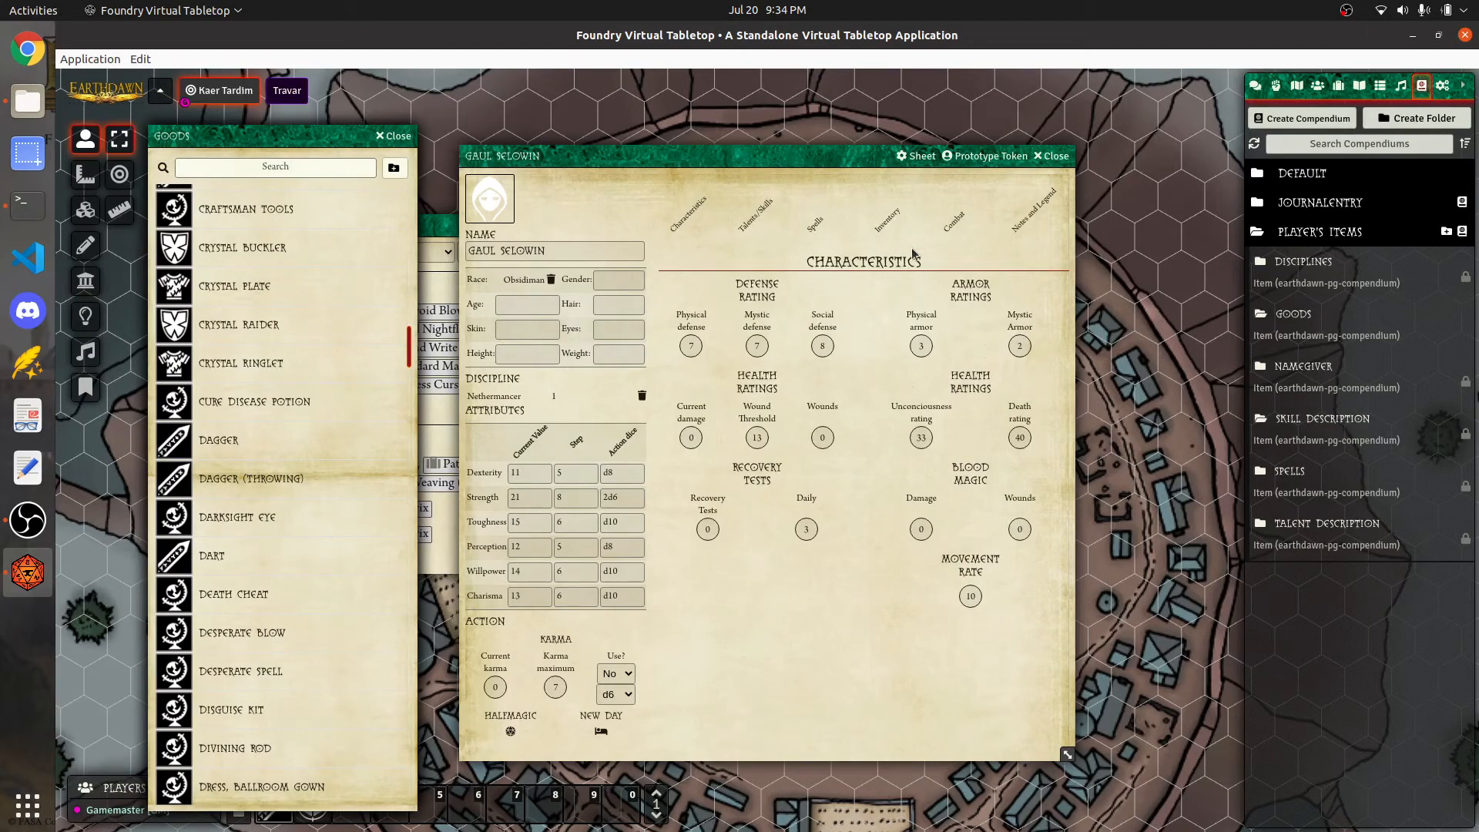
# Equip the Crystal Ringlet armor and check the character's armor ratings and initiative
pyautogui.click(889, 219)
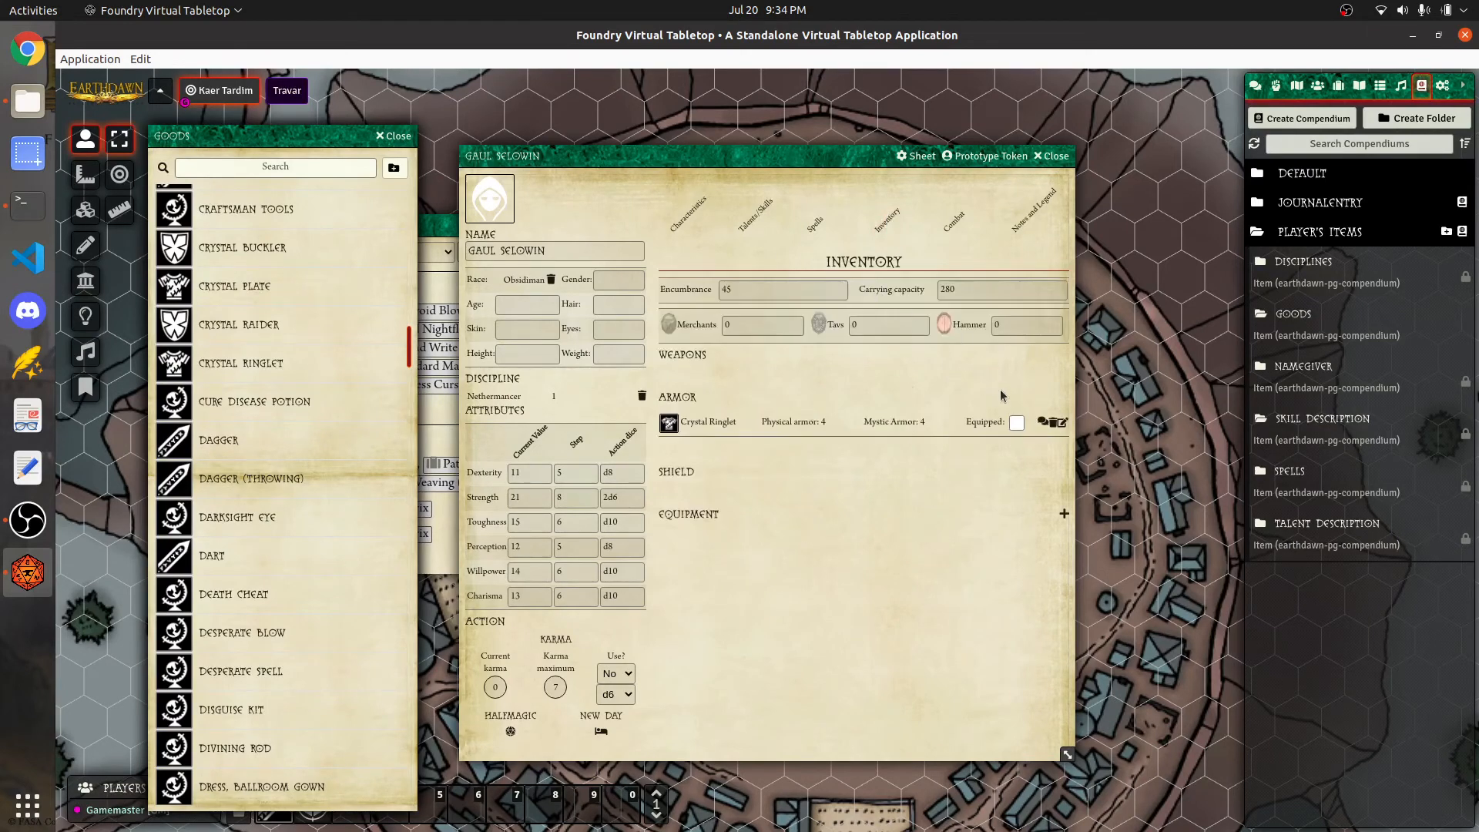
pyautogui.click(1017, 423)
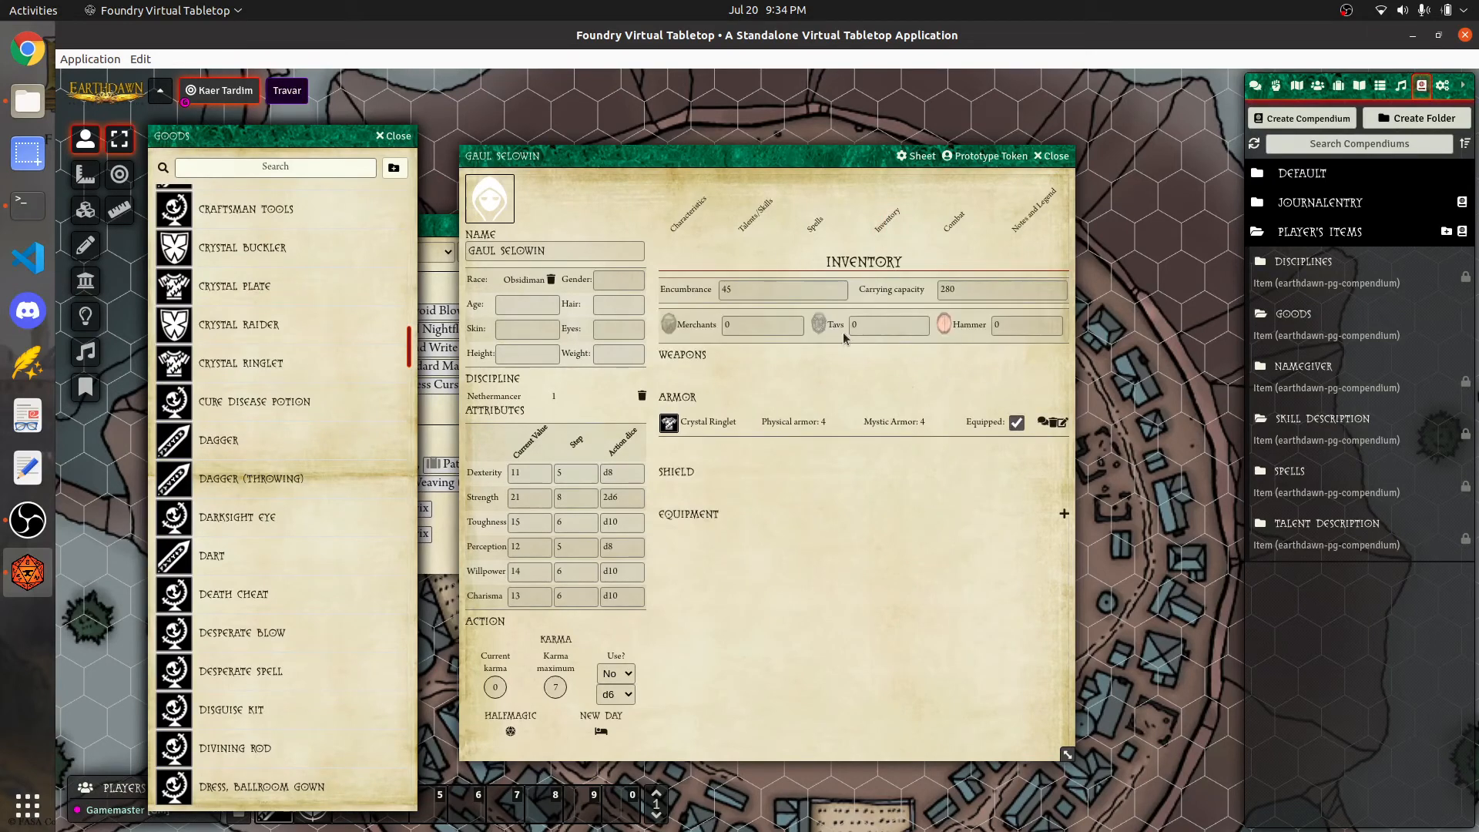
pyautogui.click(679, 220)
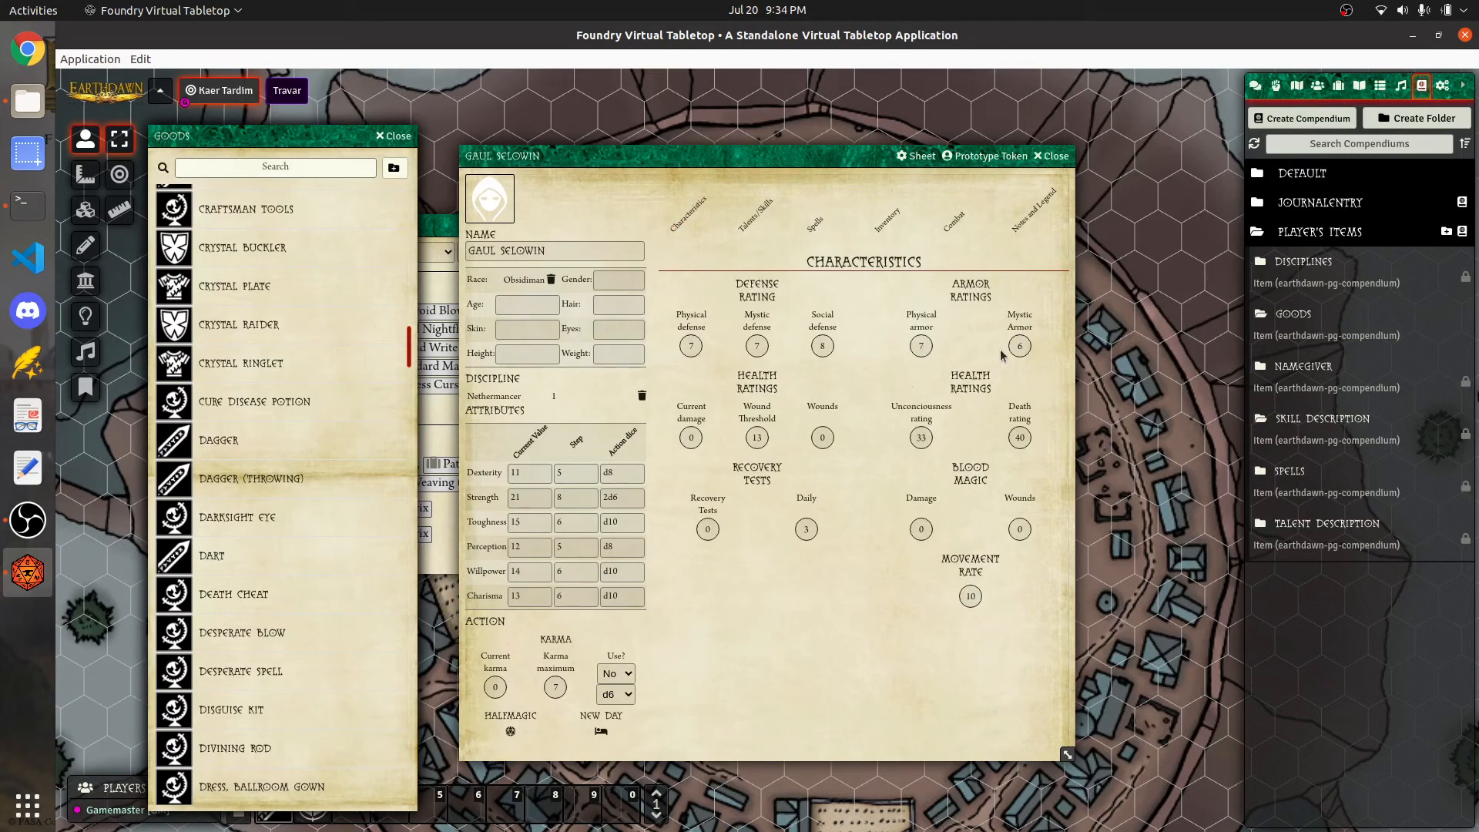
pyautogui.click(886, 222)
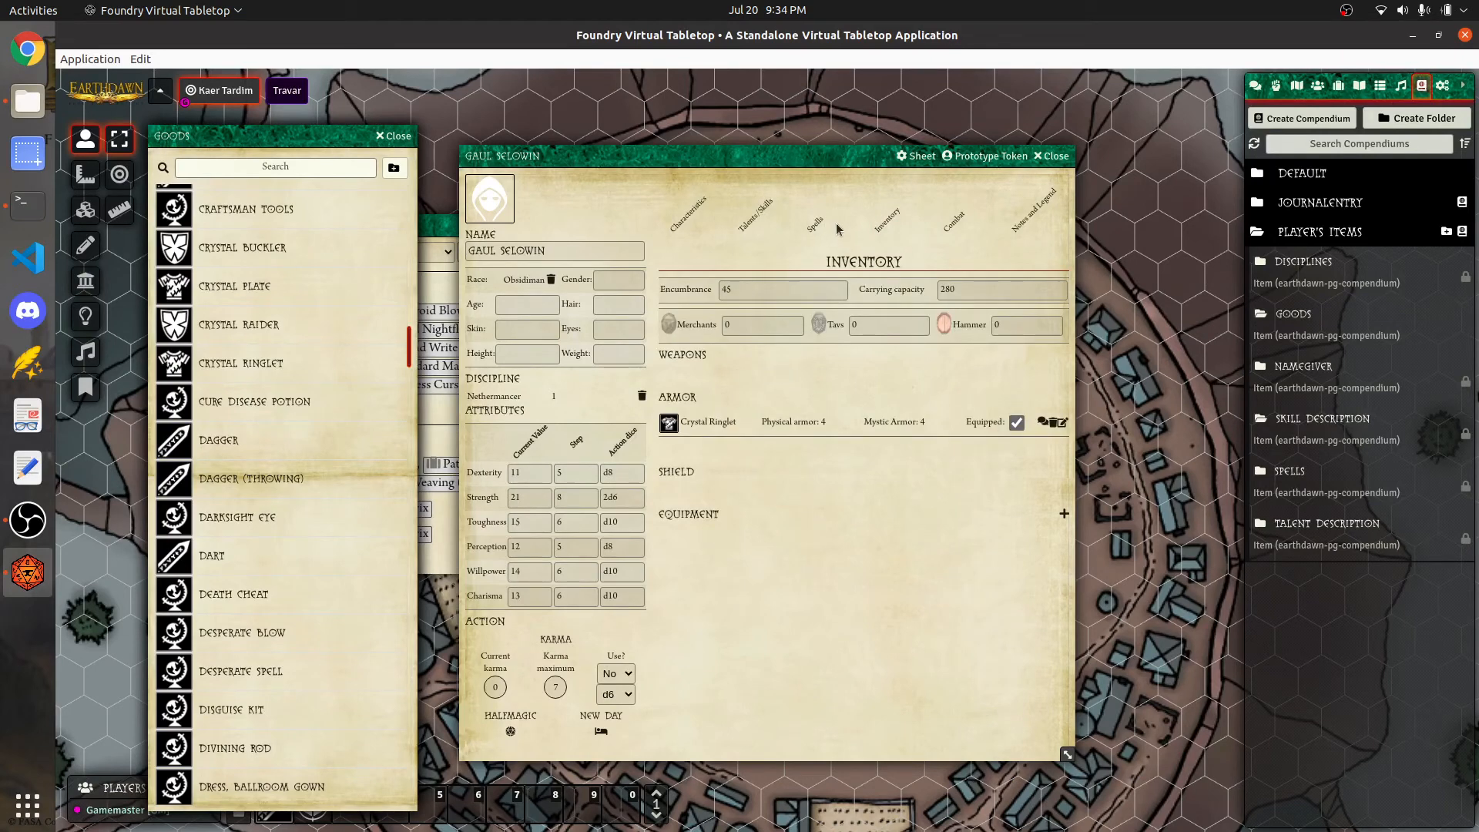
pyautogui.click(945, 229)
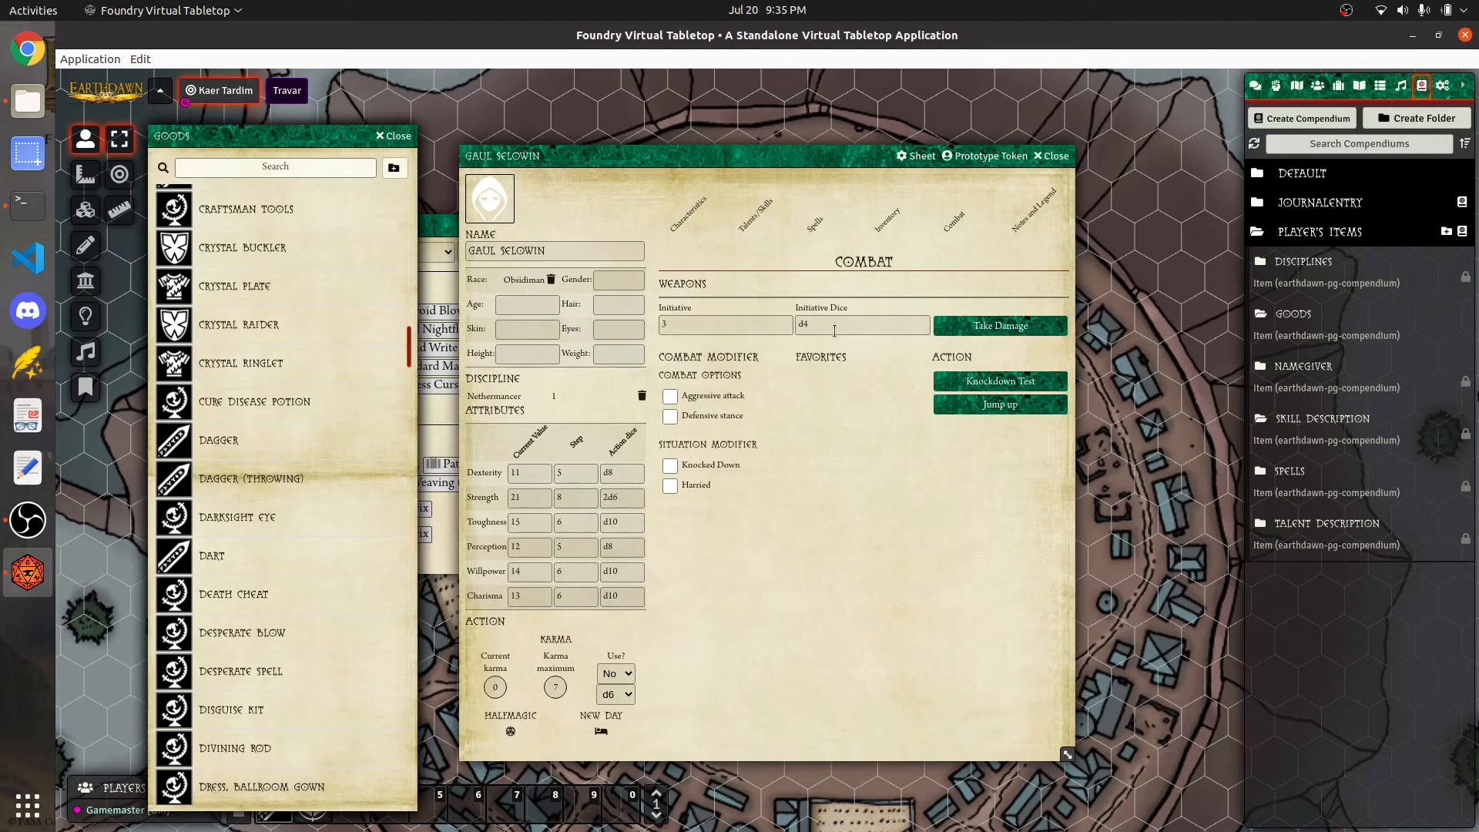
# Run a New Day for the character to refill the current karma
pyautogui.click(699, 215)
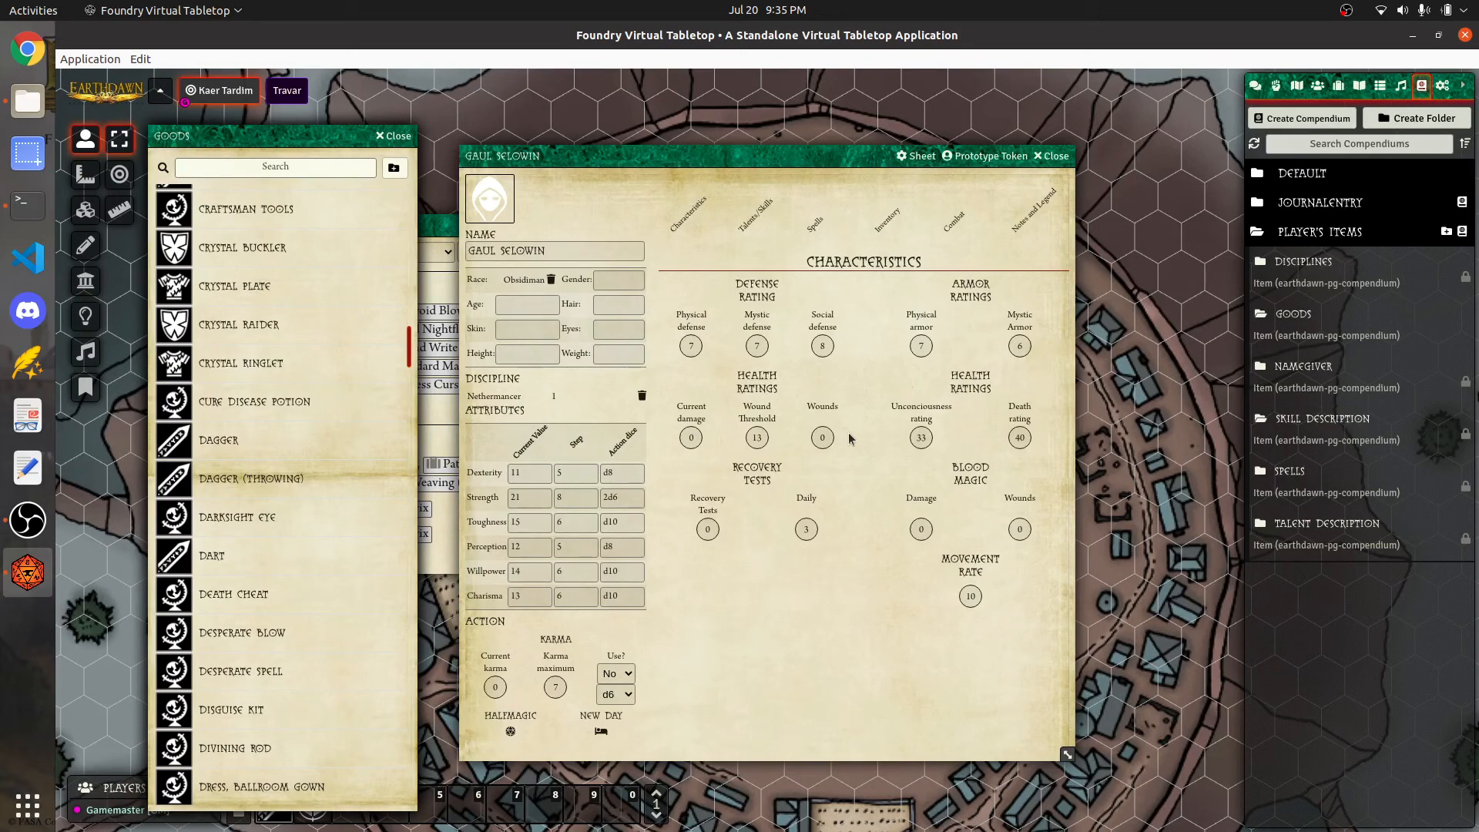
pyautogui.click(601, 733)
pyautogui.click(745, 217)
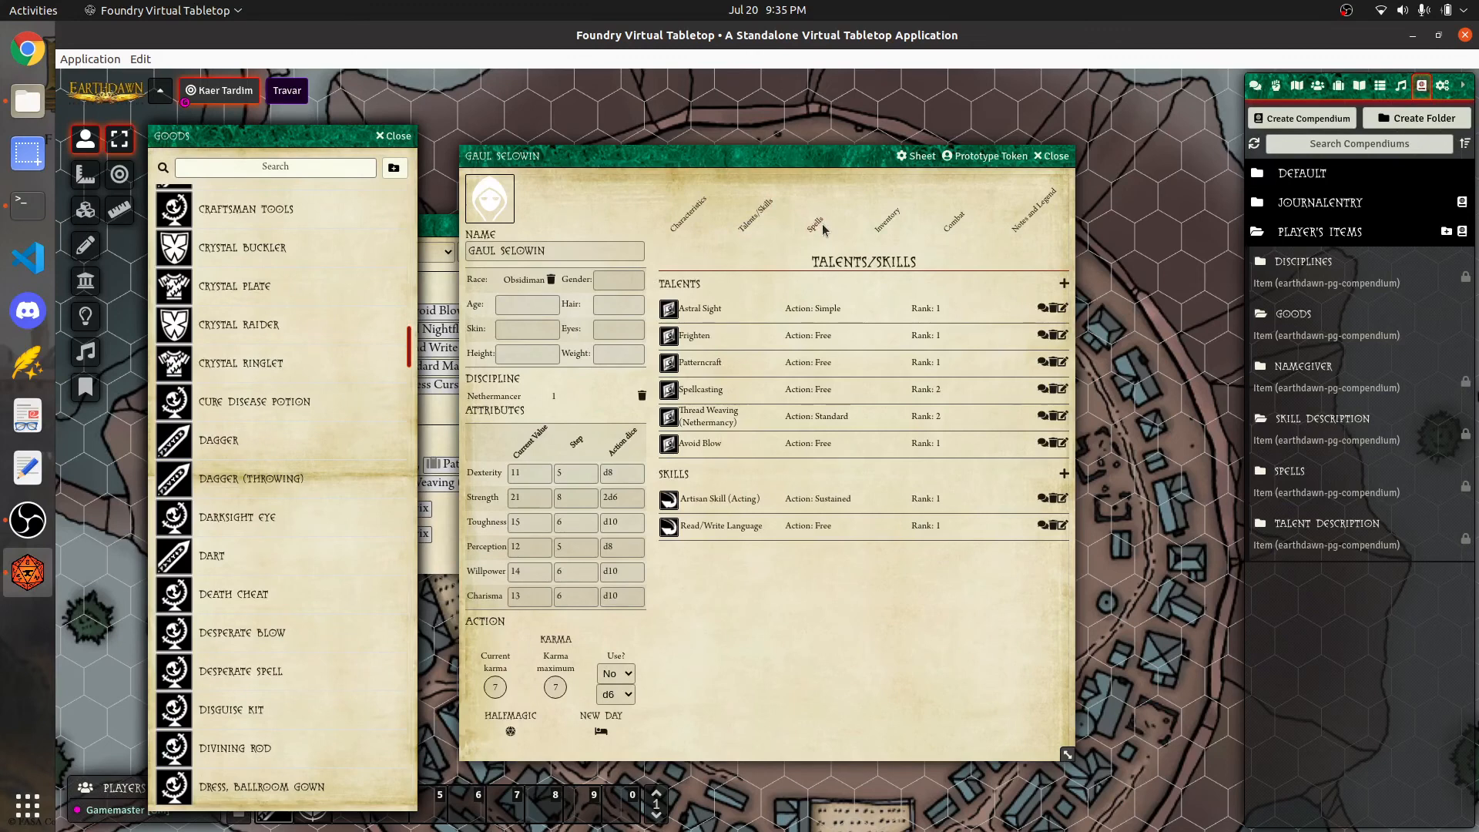
# Add the Astral Spear spell from the Nethermancer Spells in the Spells compendium to the character's grimoire
pyautogui.click(818, 227)
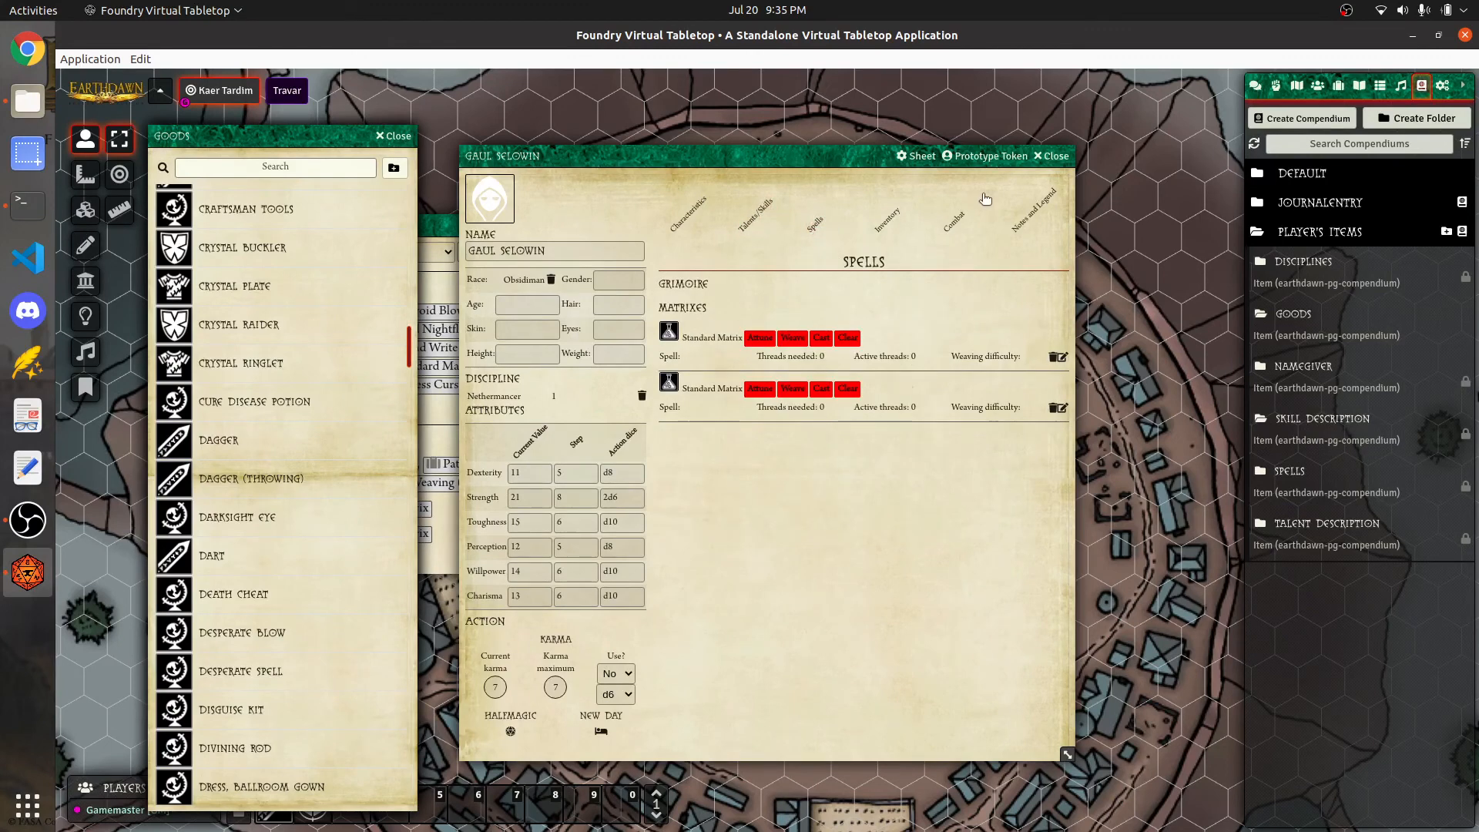
pyautogui.click(391, 139)
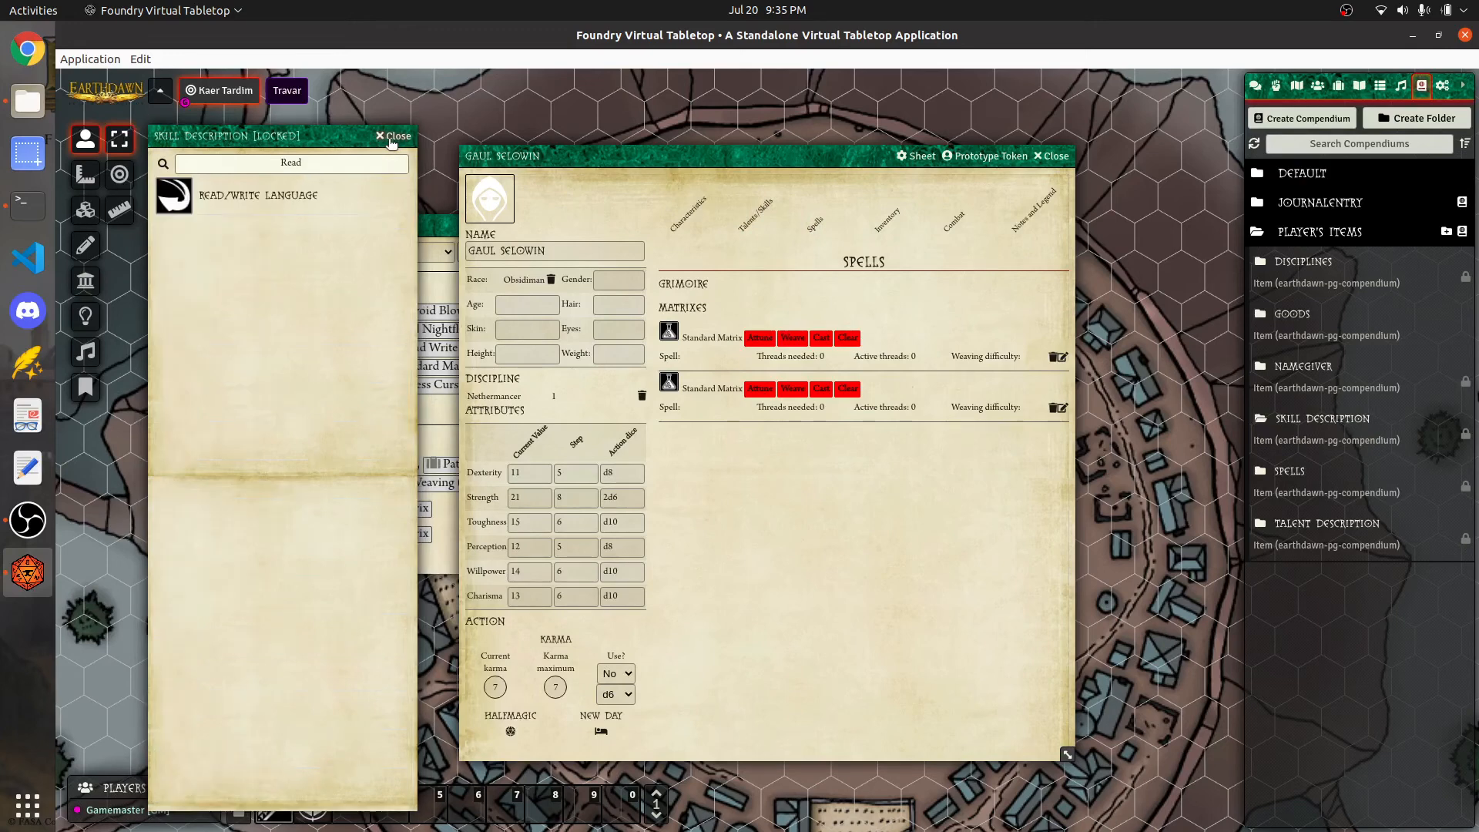
pyautogui.click(392, 139)
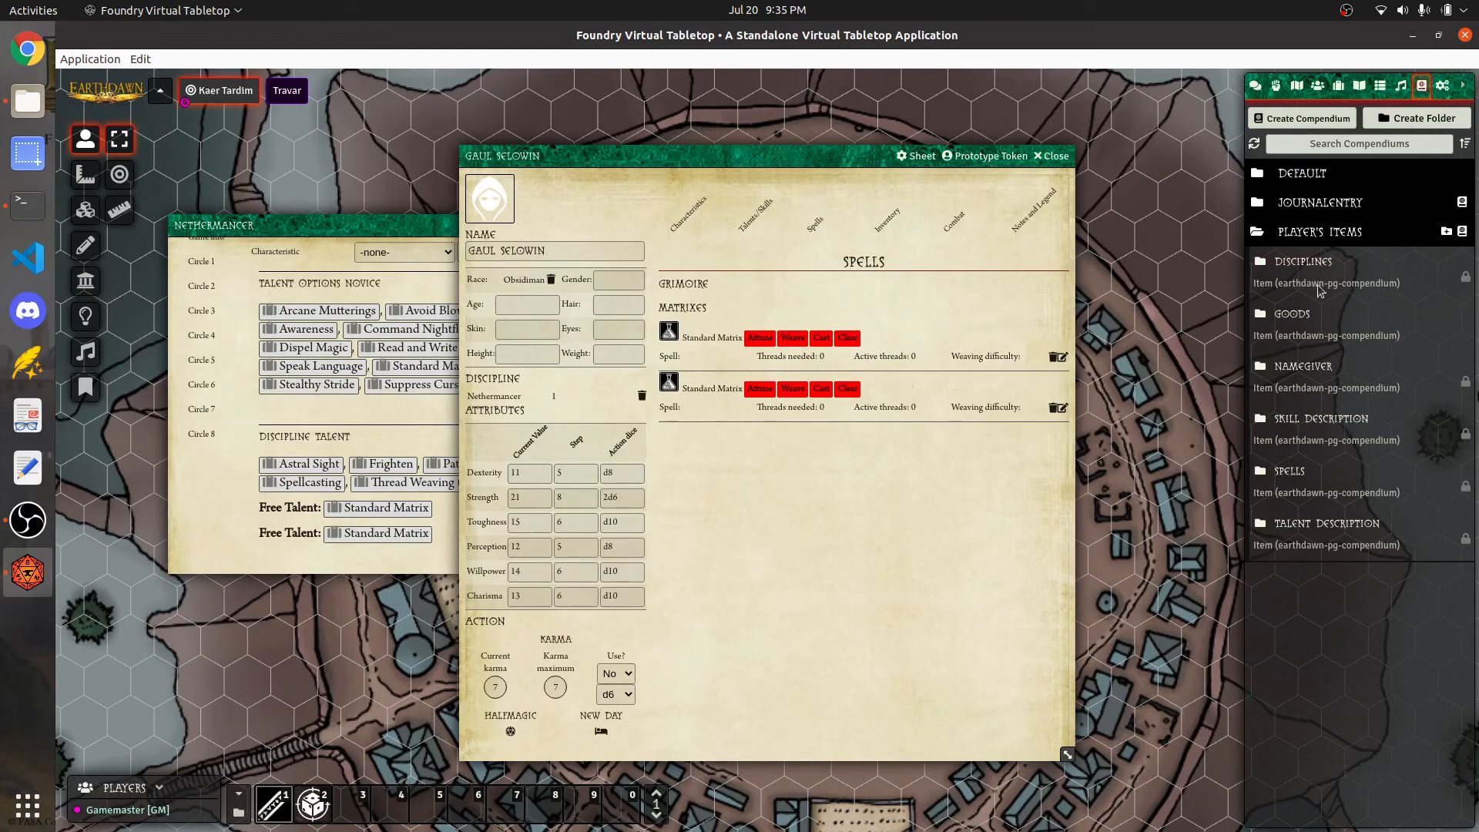
pyautogui.click(1289, 471)
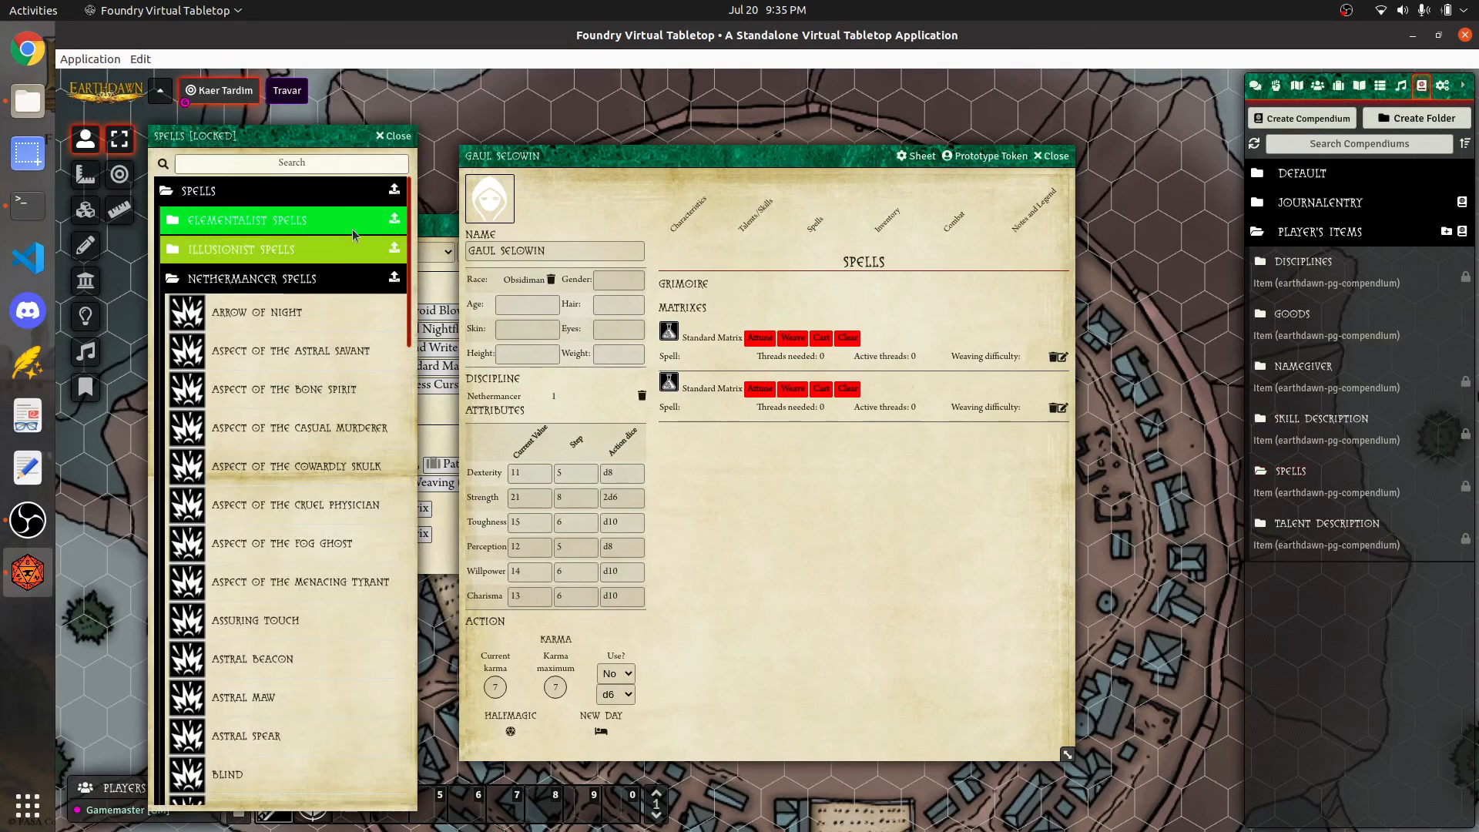
pyautogui.click(249, 285)
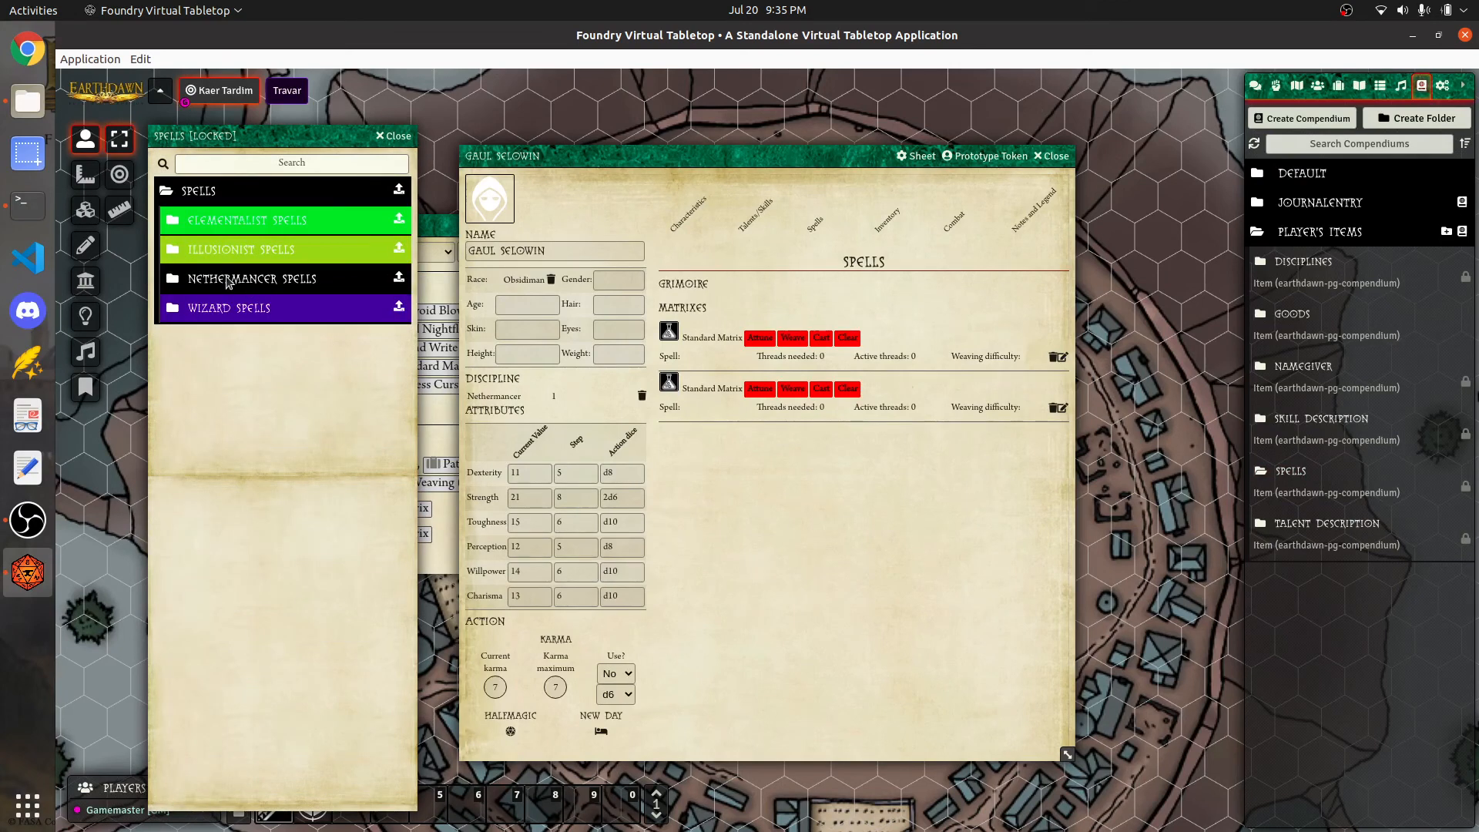
pyautogui.click(228, 283)
pyautogui.scroll(-1, 243, 536)
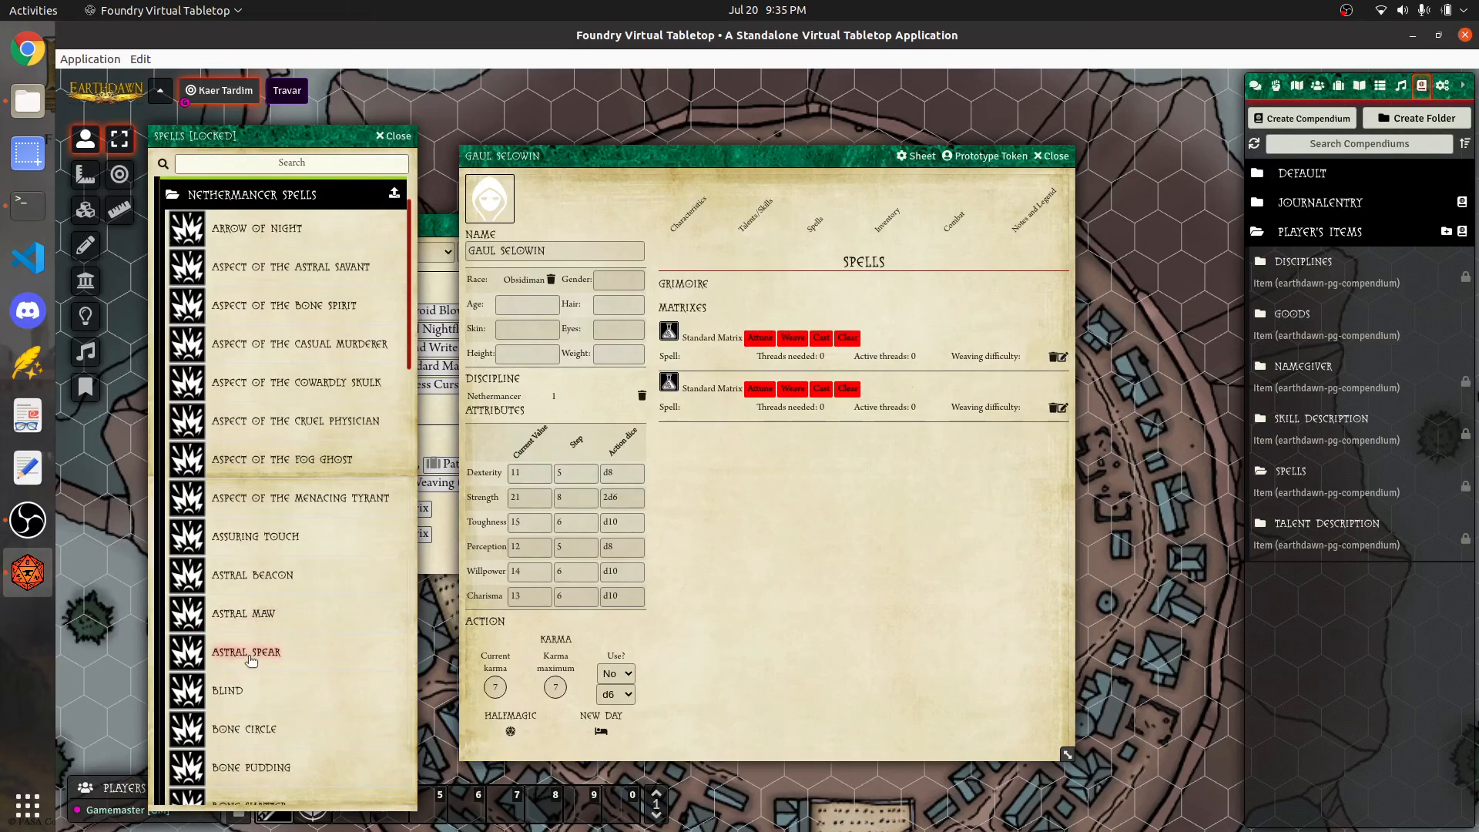
pyautogui.moveTo(248, 660); pyautogui.dragTo(810, 311)
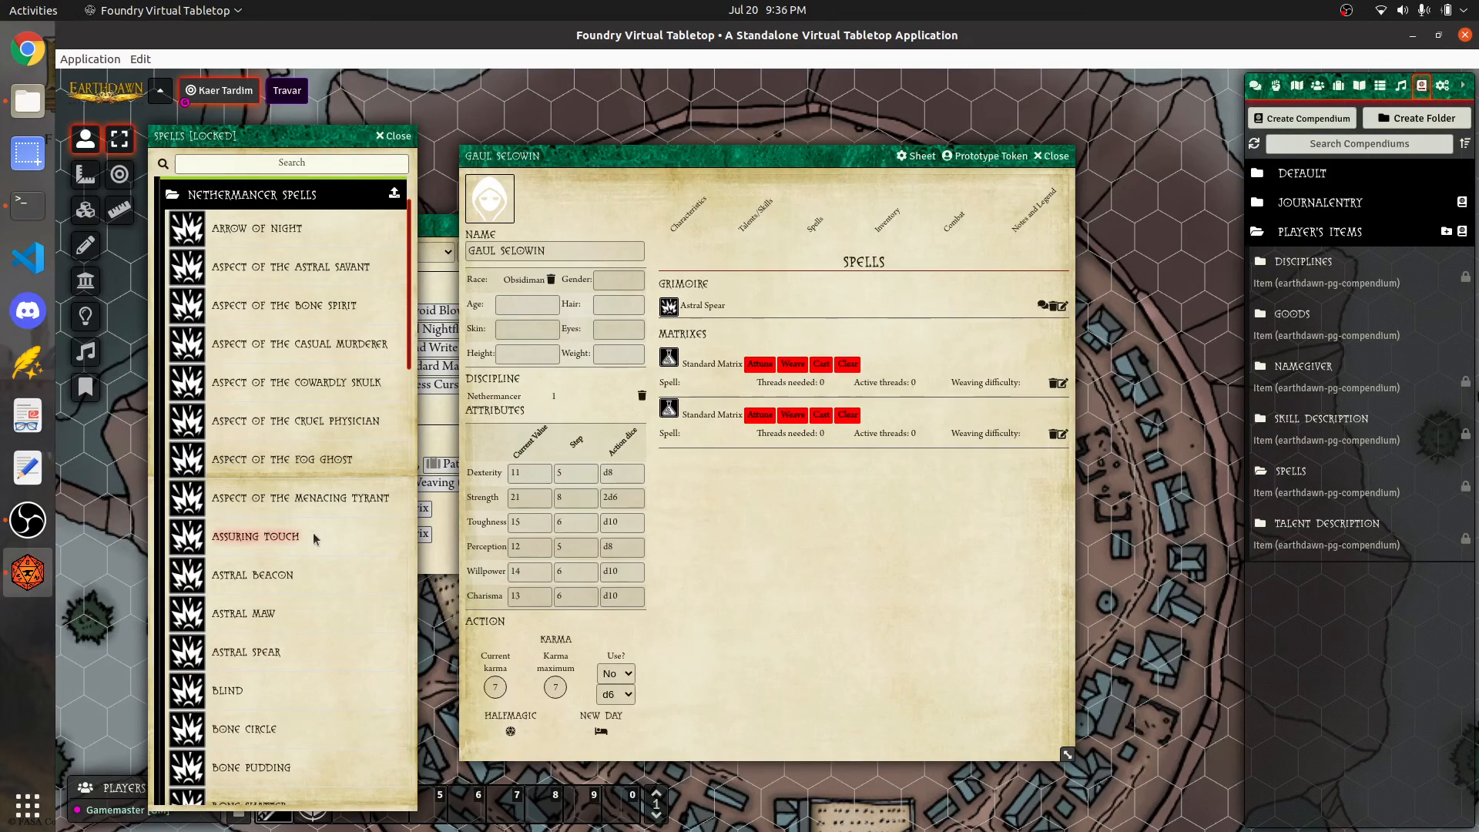
# View the attune options of the first Standard Matrix and browse the other Nethermancer spells in the compendium
pyautogui.click(759, 365)
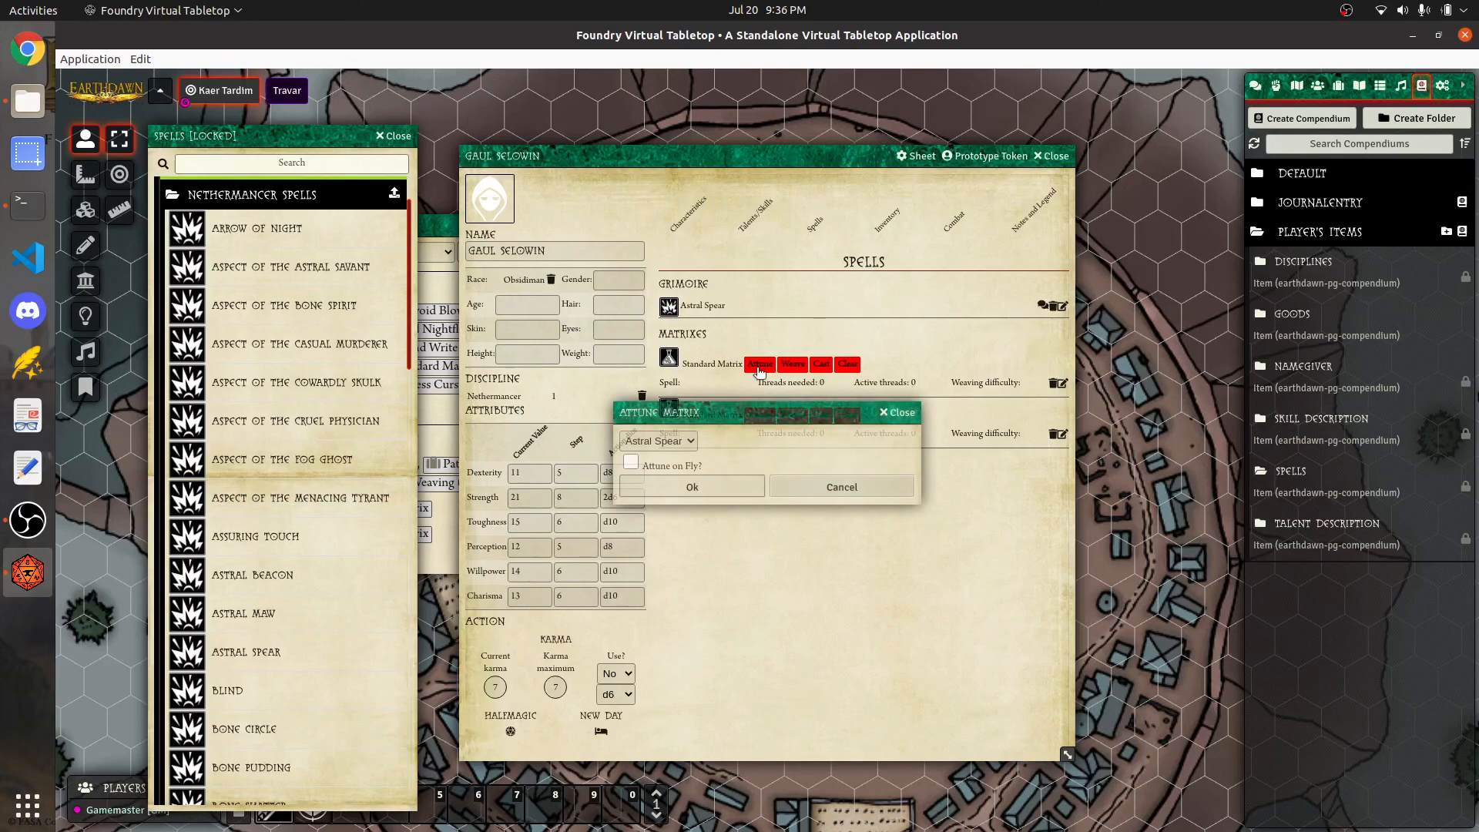
pyautogui.click(889, 412)
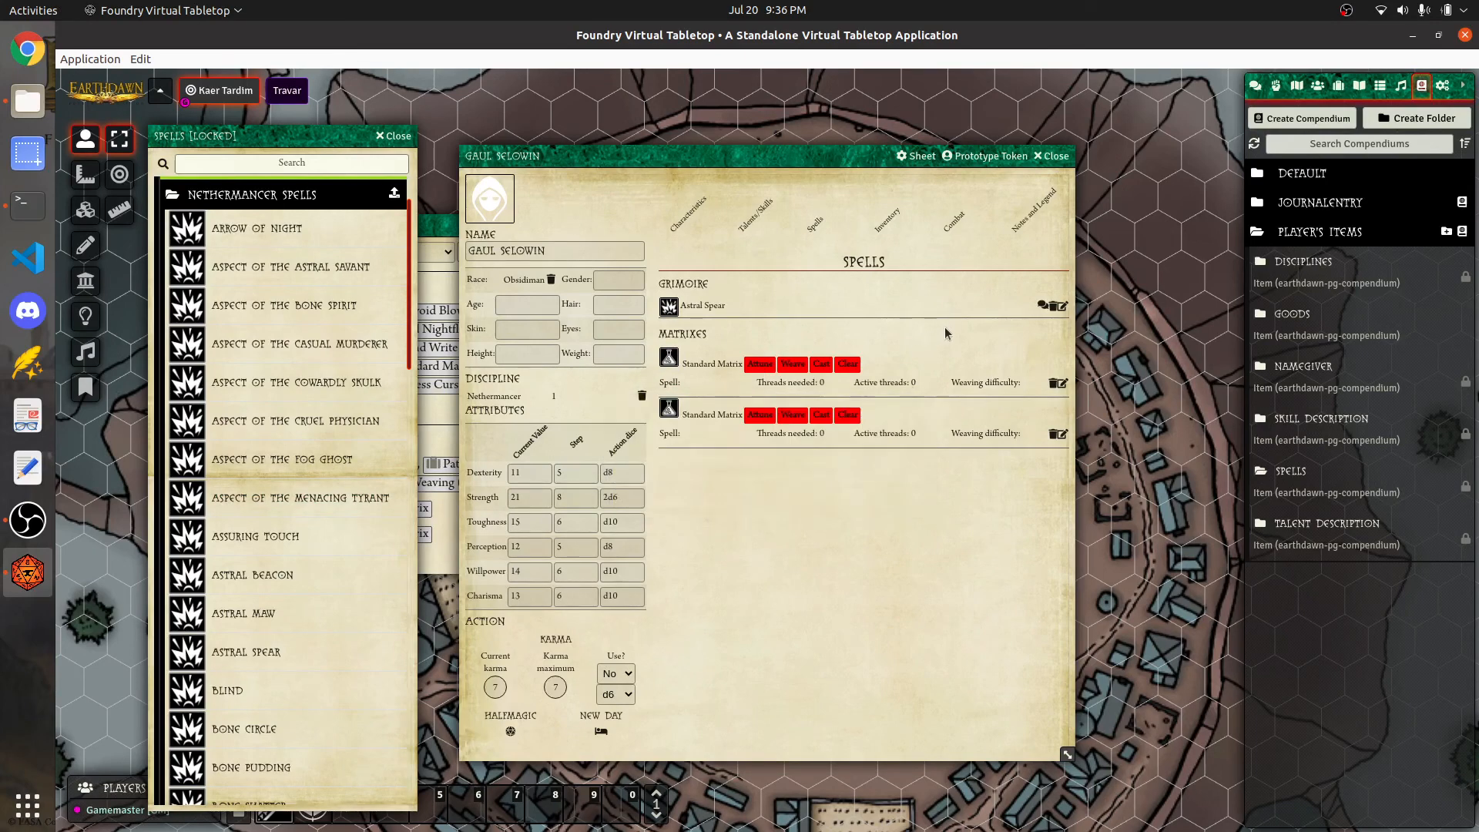
pyautogui.scroll(-3, 320, 427)
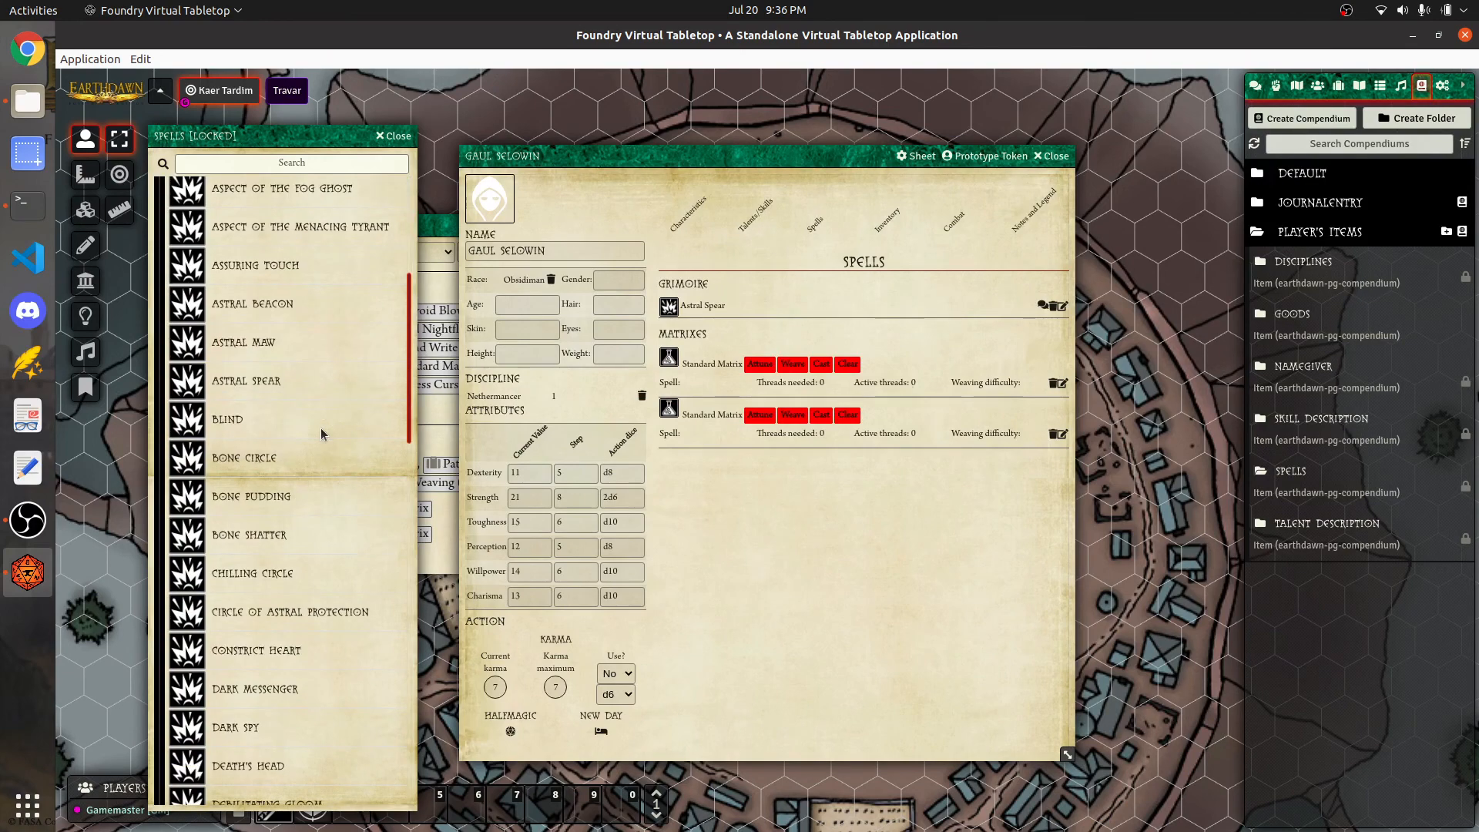
pyautogui.scroll(-7, 320, 427)
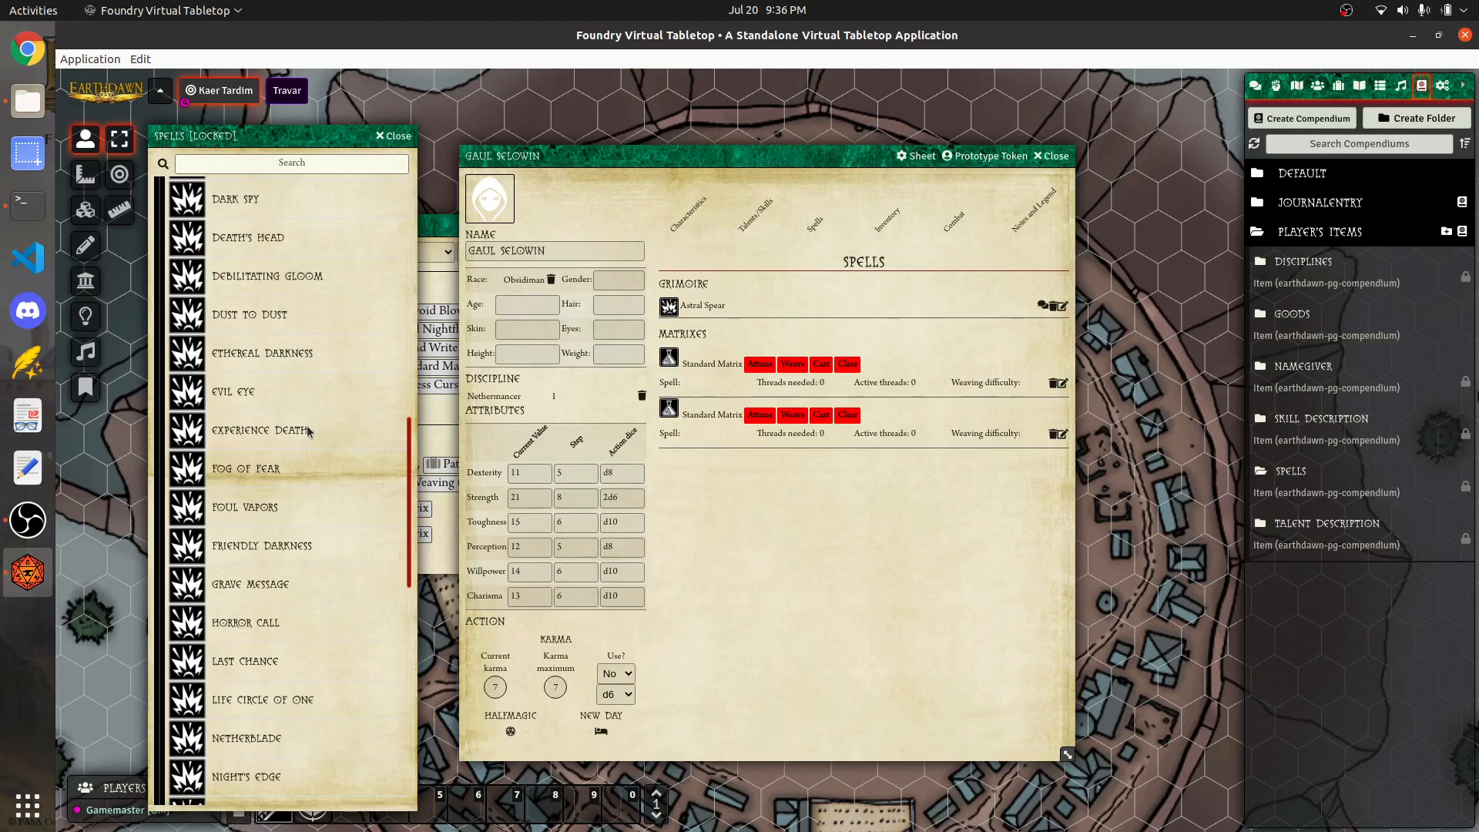
pyautogui.click(1347, 13)
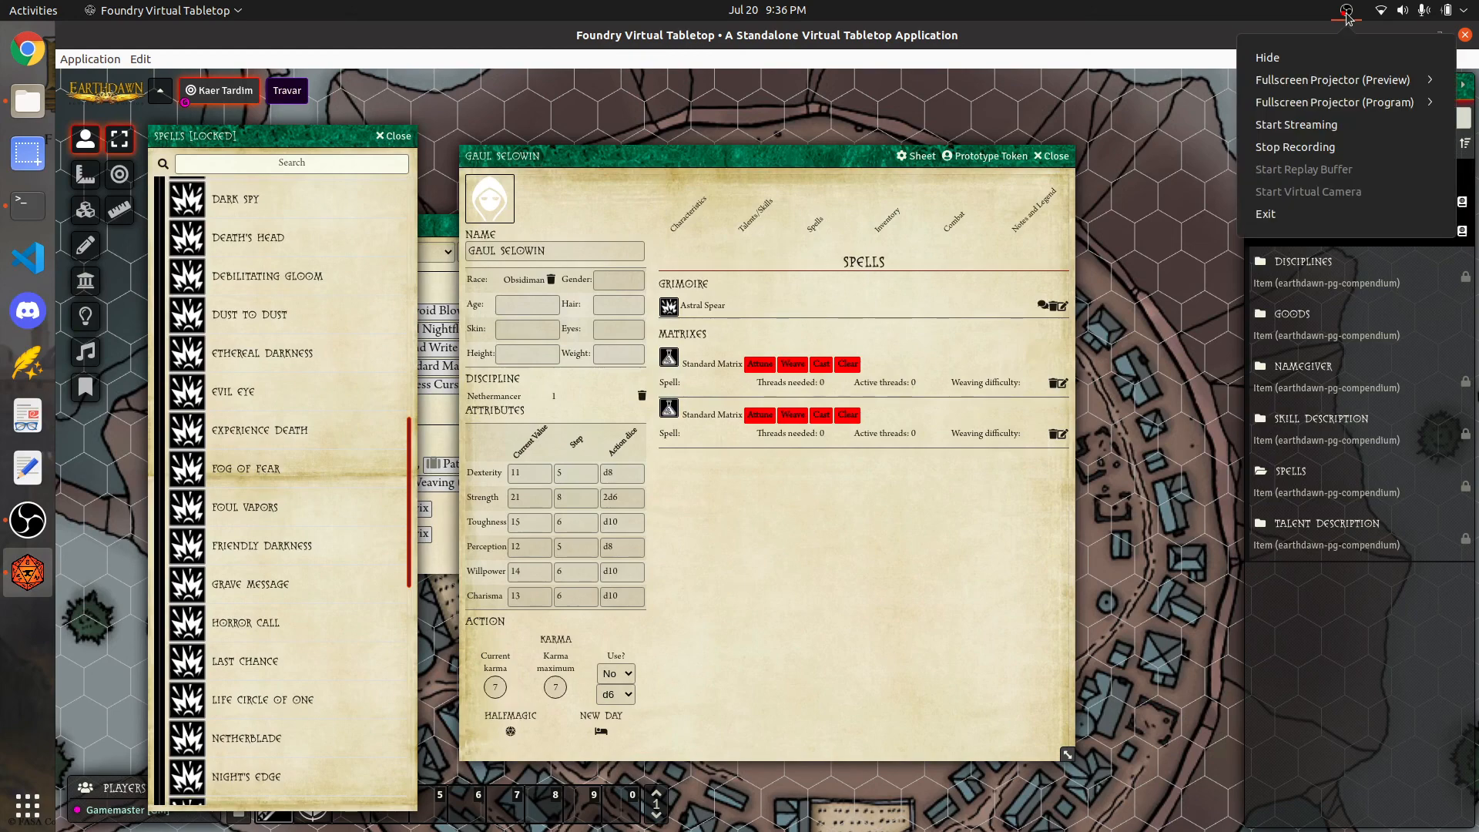